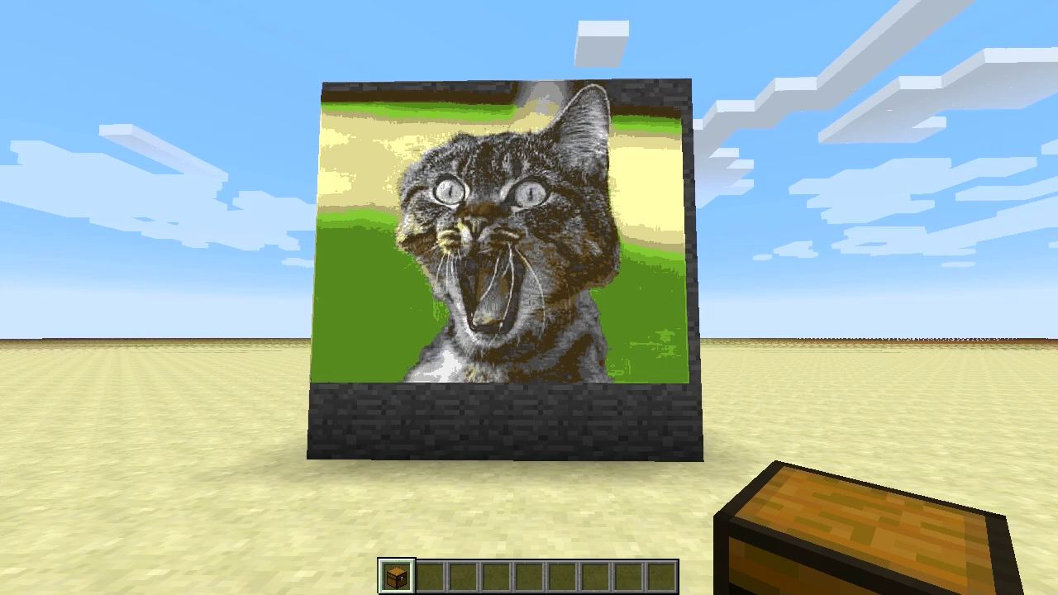
# - Inspect the cat picture on the stone wall from close up, from a distance and from the sides
pyautogui.press('w')
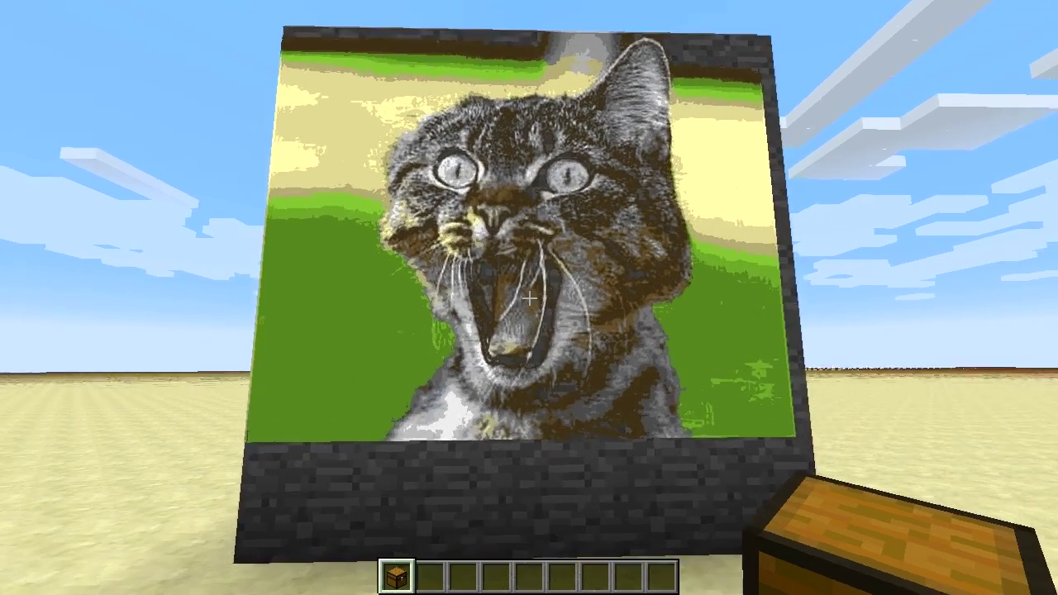
pyautogui.press('w')
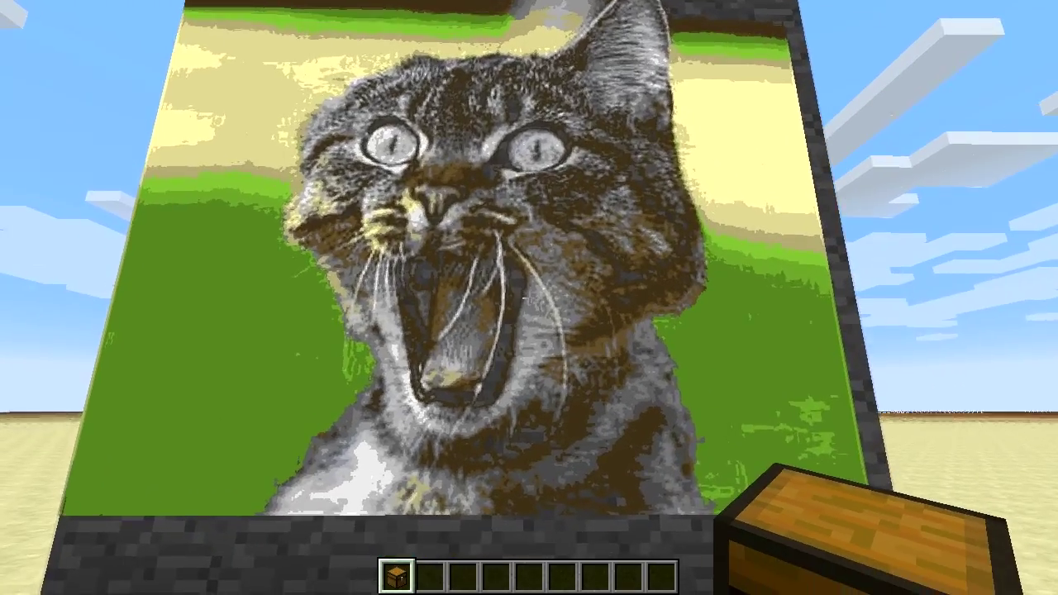
pyautogui.press('s')
pyautogui.press('w')
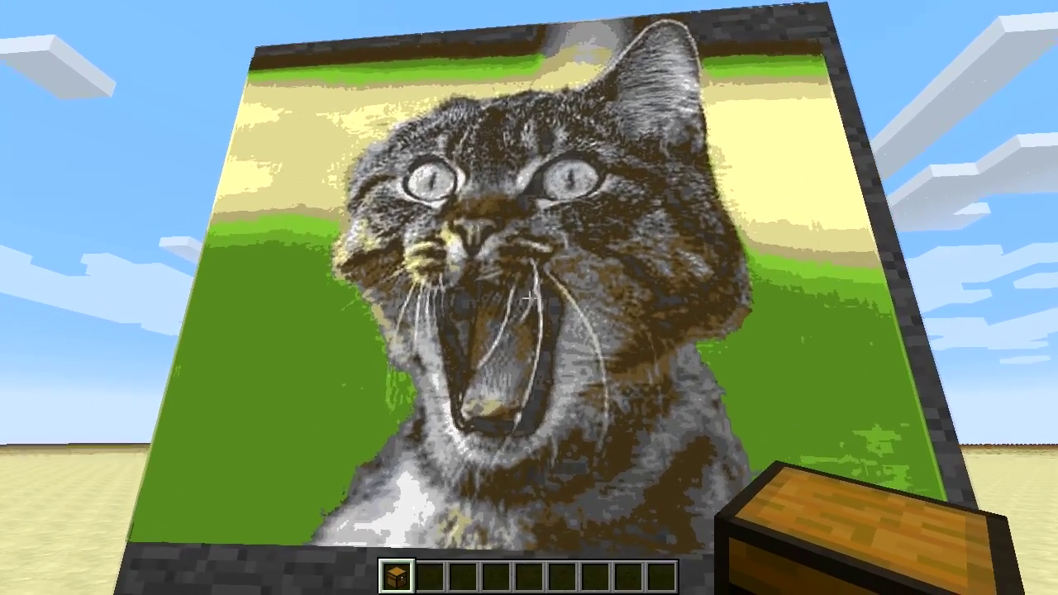
pyautogui.press('d')
pyautogui.press('2')
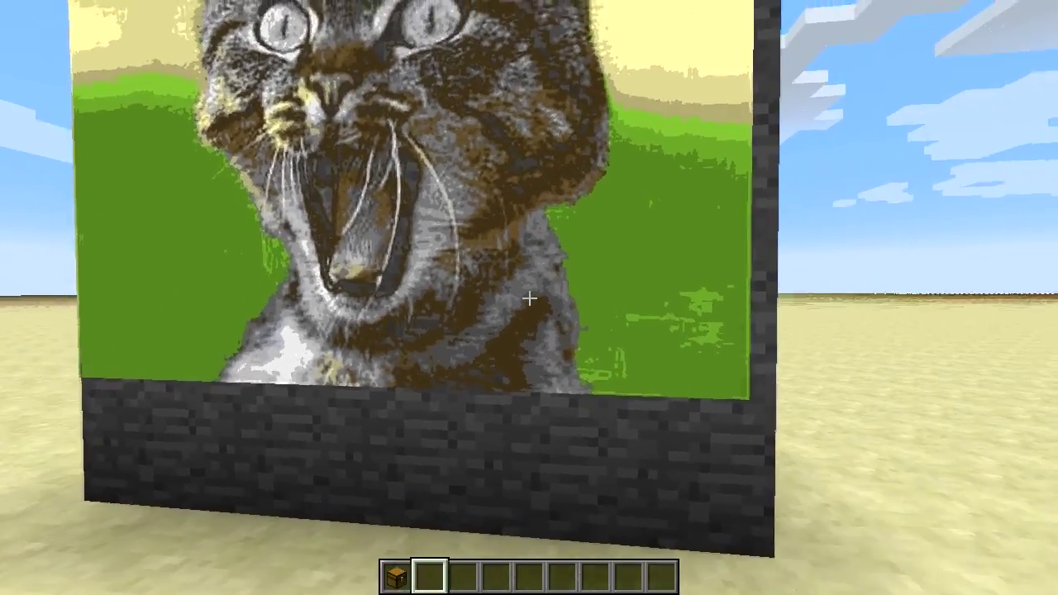
pyautogui.press('w')
pyautogui.press('s')
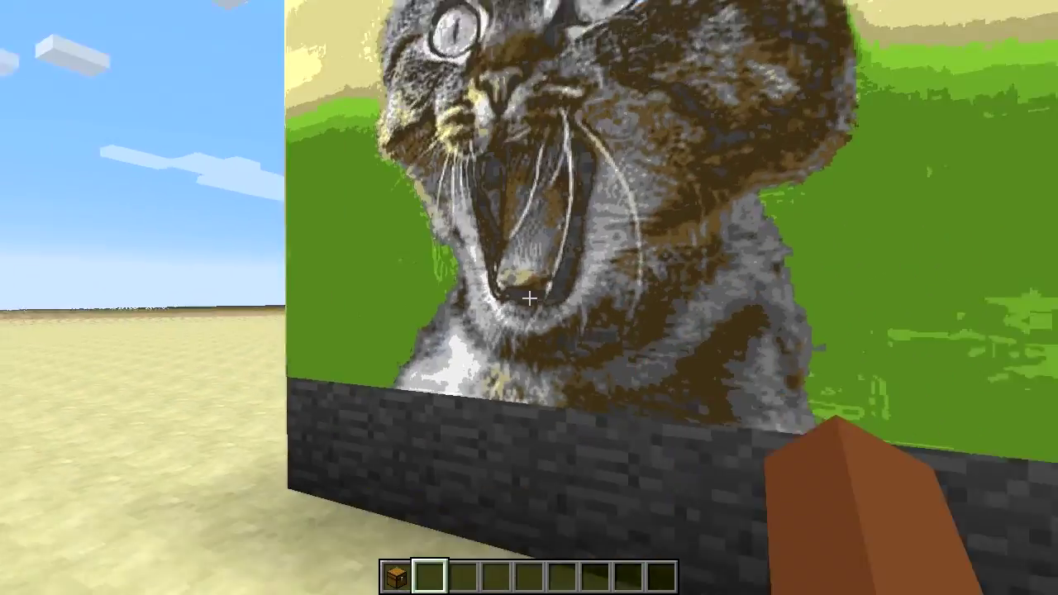
pyautogui.press('w')
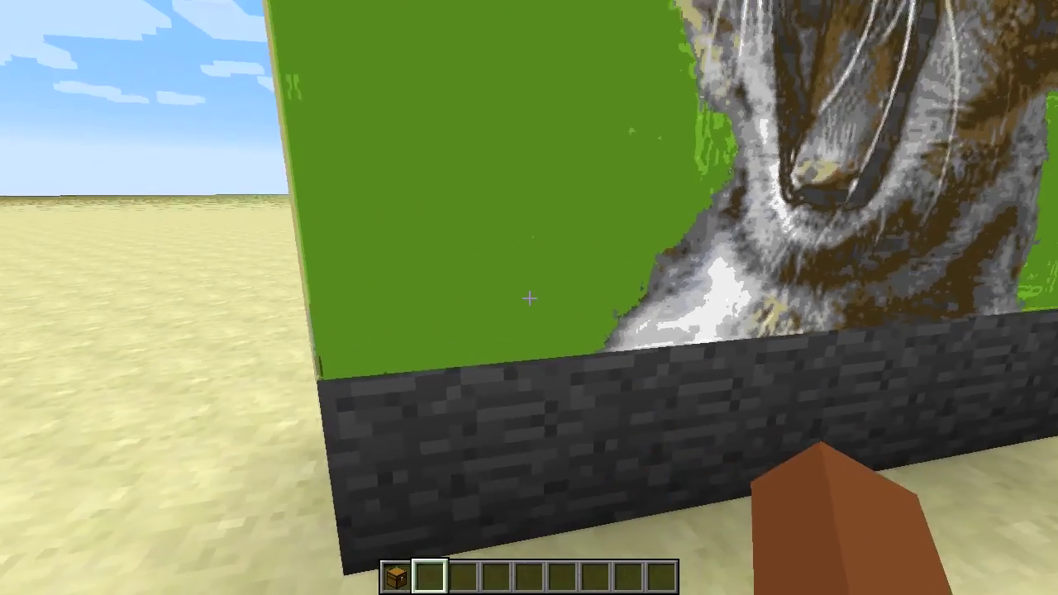
pyautogui.press('s')
pyautogui.press('w')
pyautogui.press('s')
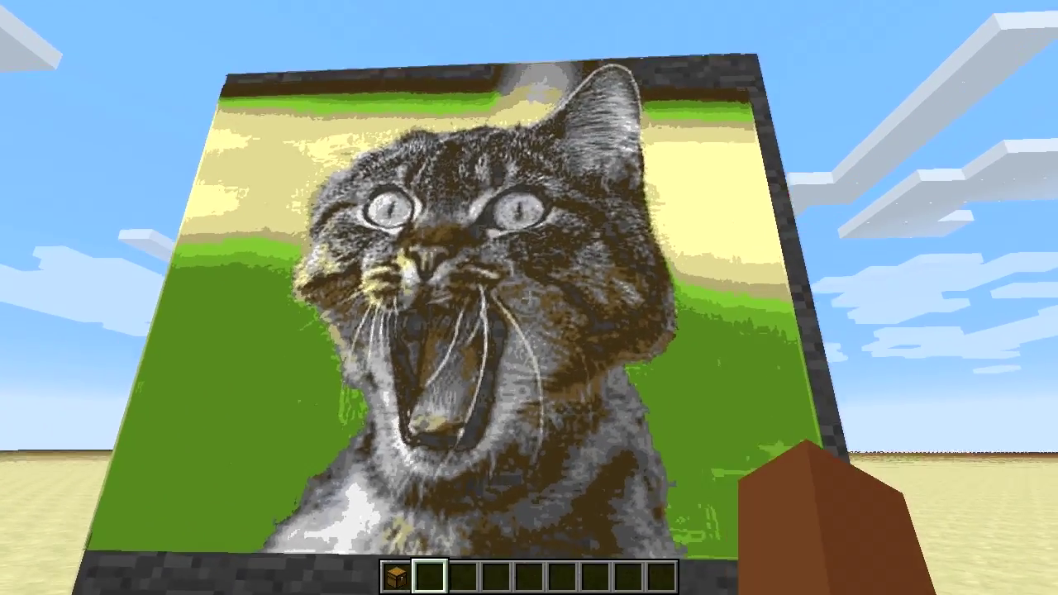
pyautogui.press('w')
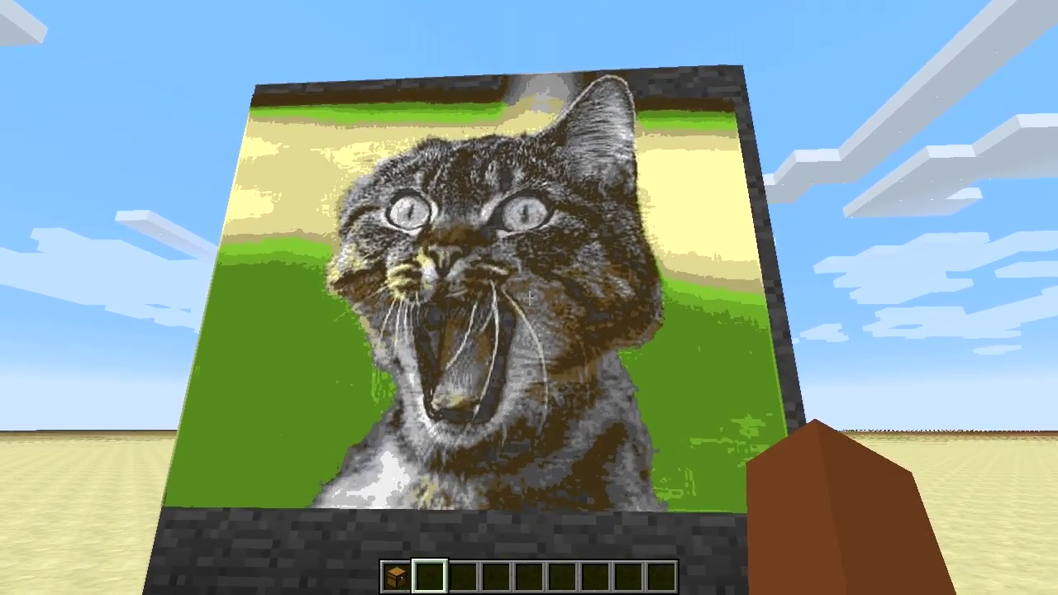
pyautogui.press('w')
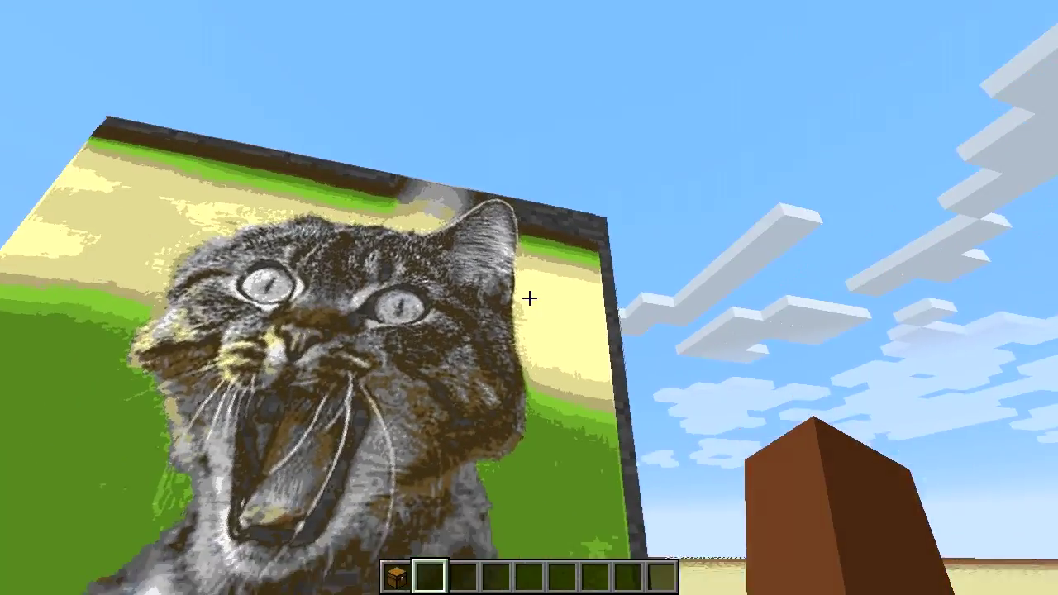
pyautogui.press('a')
pyautogui.press('d')
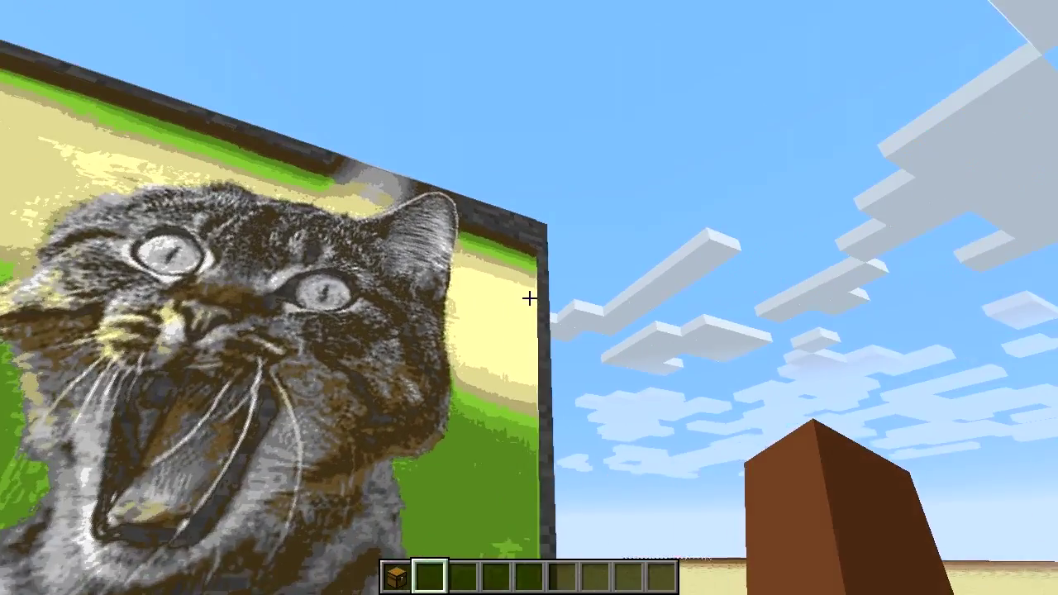
pyautogui.press('a')
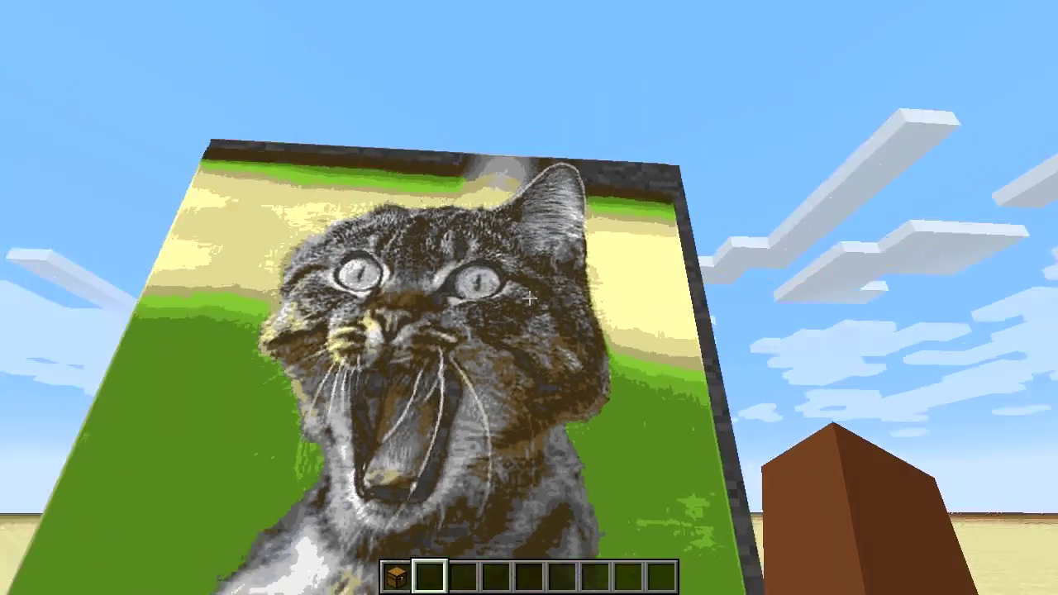
pyautogui.press('d')
pyautogui.press('a')
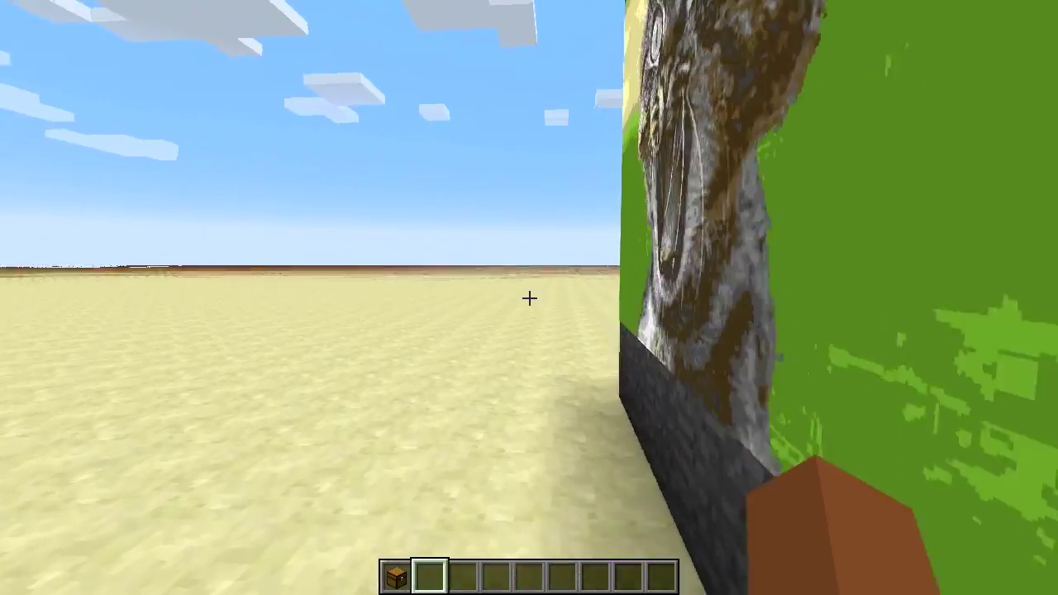
pyautogui.press('s')
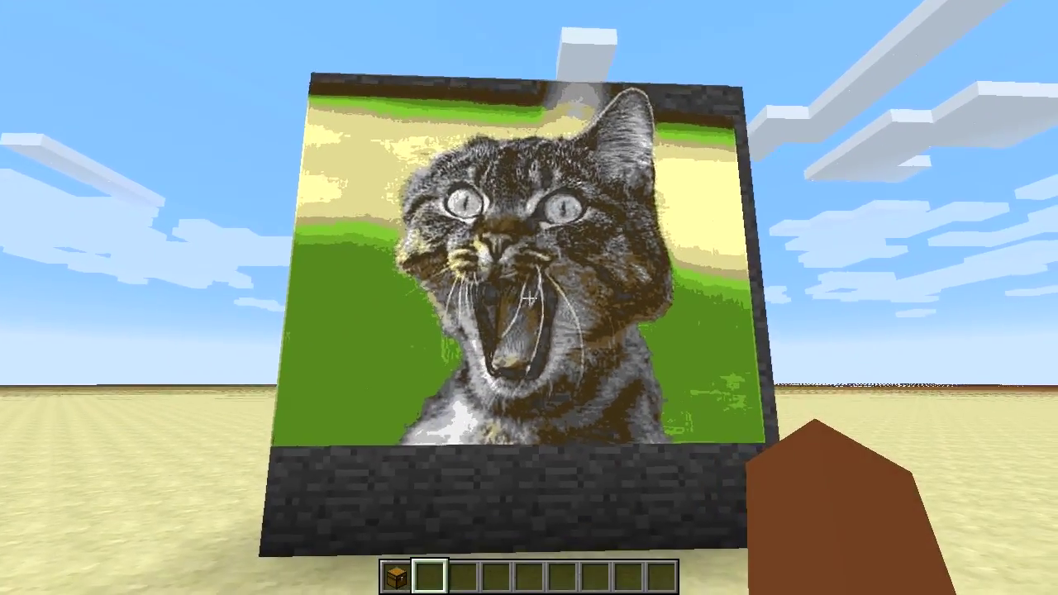
pyautogui.moveTo(529, 297)
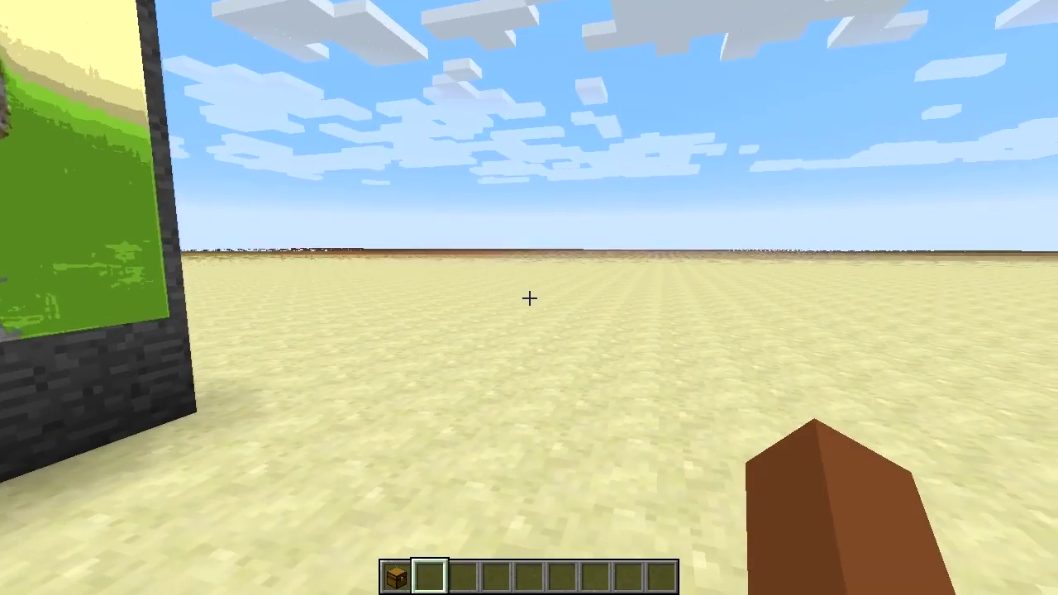
pyautogui.press('s')
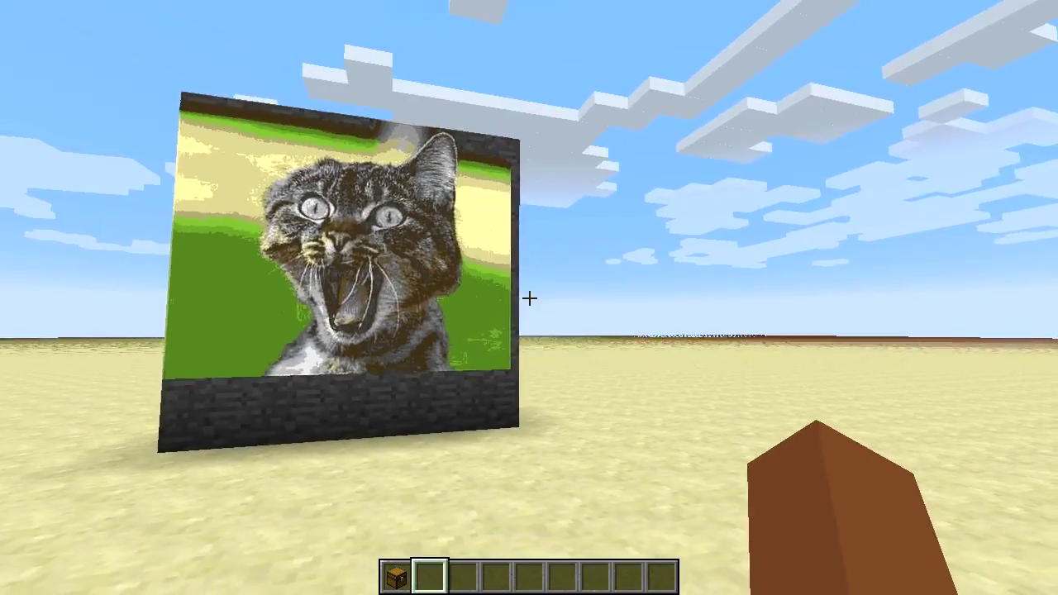
# - Examine the chest standing on the sand near the cat picture and compare it with the wall display
pyautogui.press('d')
pyautogui.press('w')
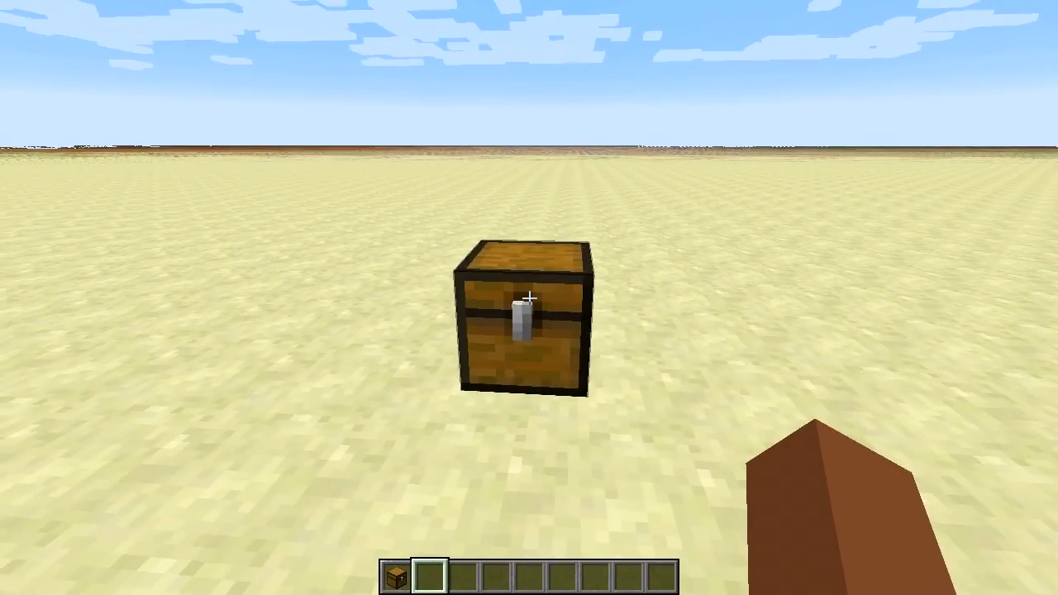
pyautogui.rightClick(528, 298)
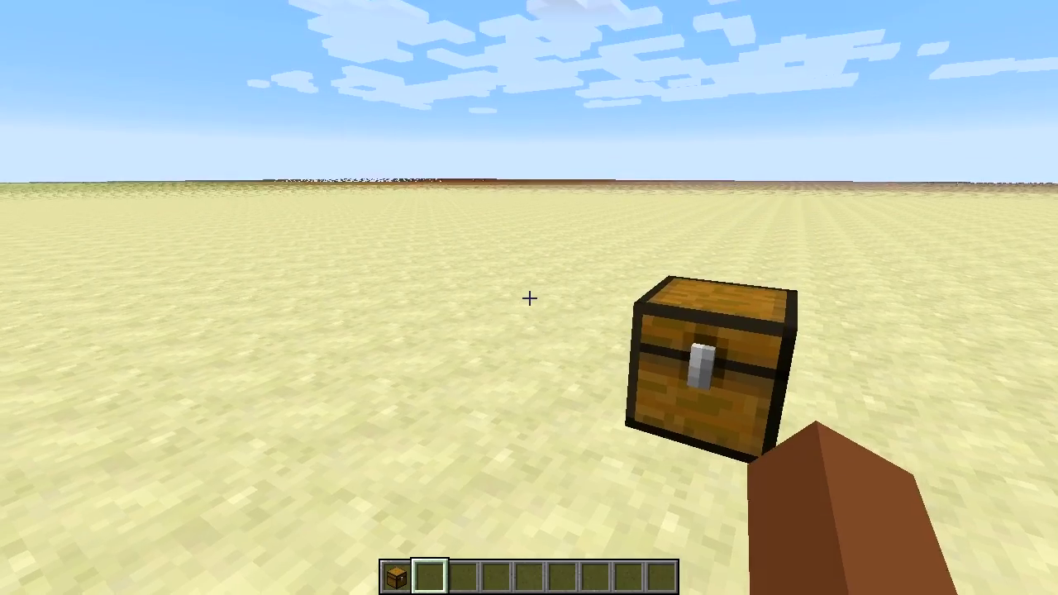
pyautogui.moveTo(528, 298)
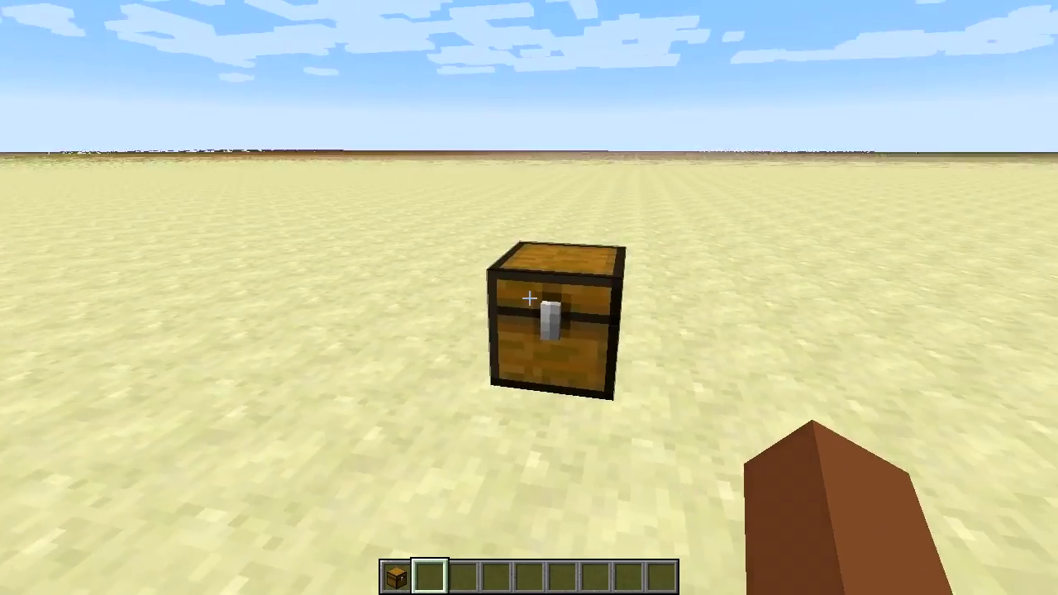
pyautogui.press('a')
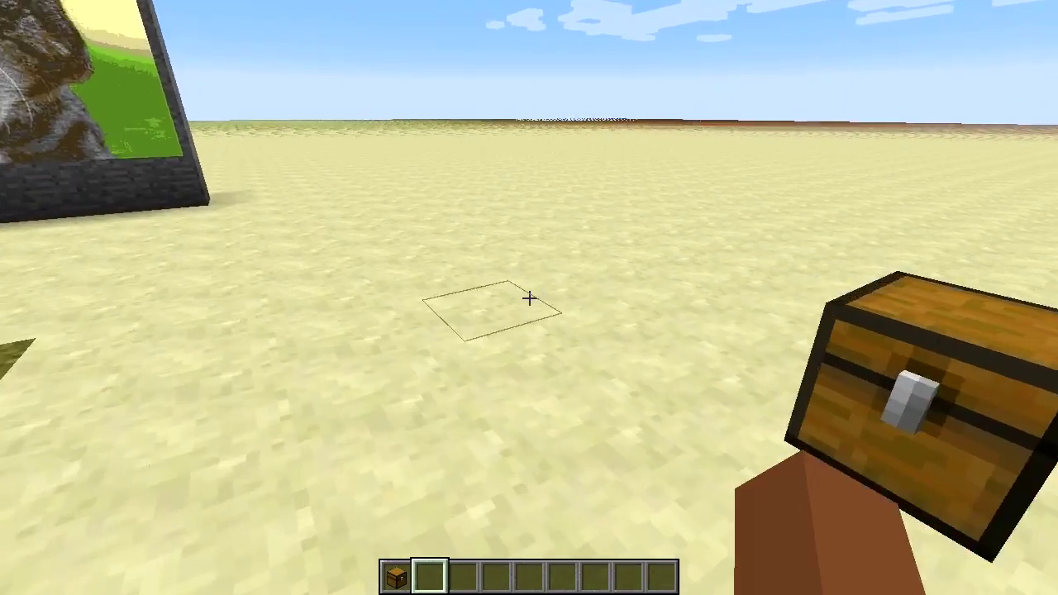
pyautogui.press('s')
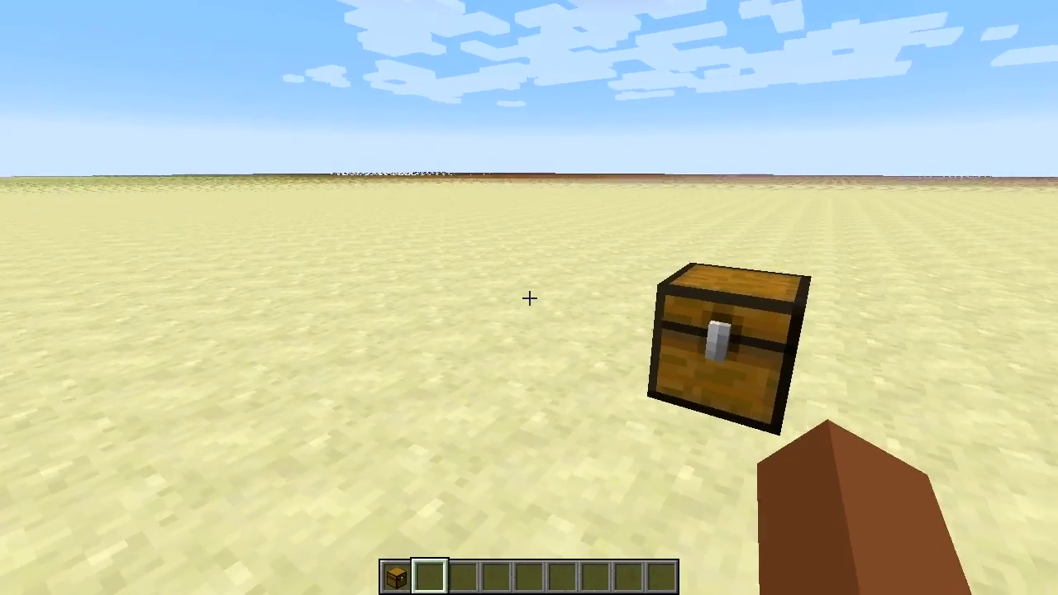
pyautogui.press('w')
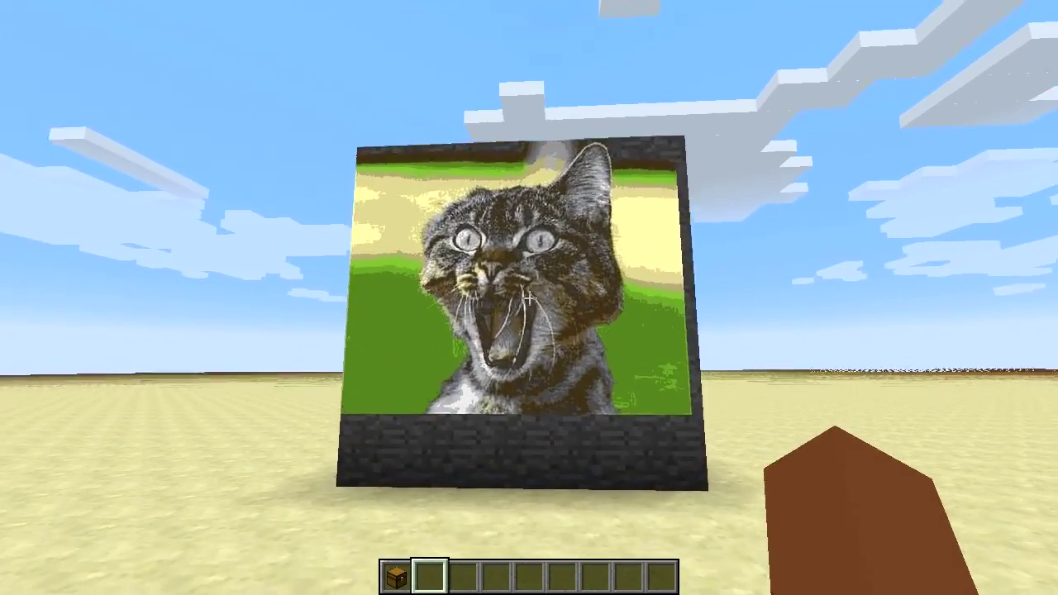
pyautogui.press('w')
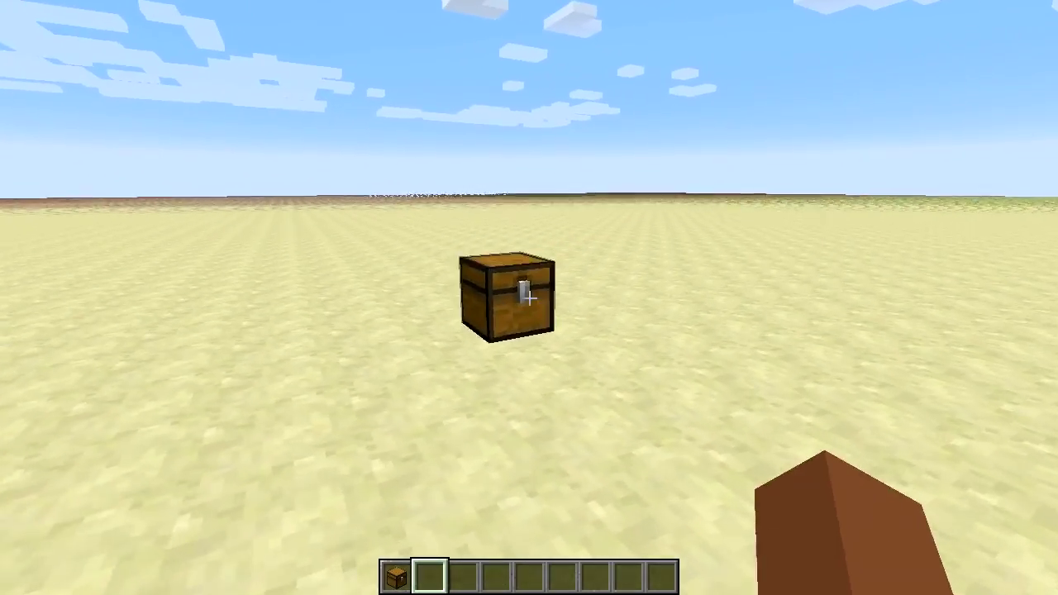
pyautogui.press('w')
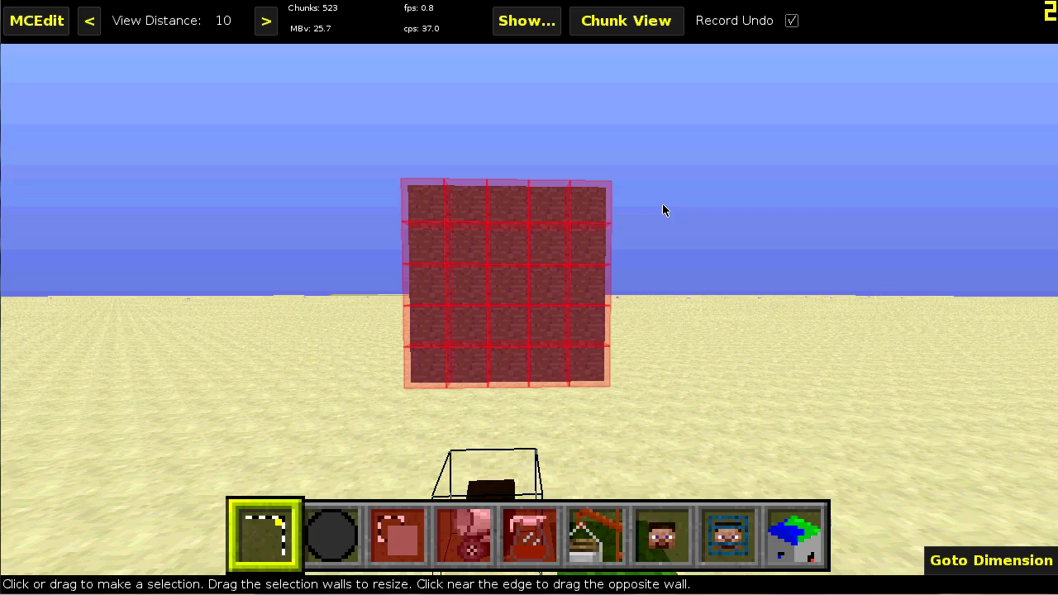
# - Switch to MCEdit and inspect the red-highlighted stone wall from the front and the side
pyautogui.rightClick(700, 282)
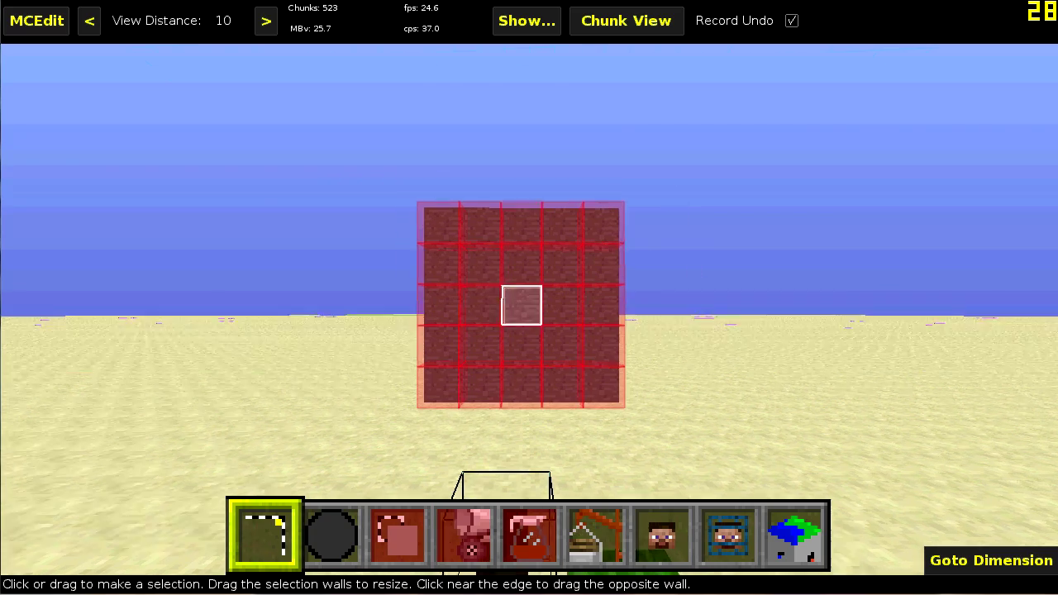
pyautogui.press('d')
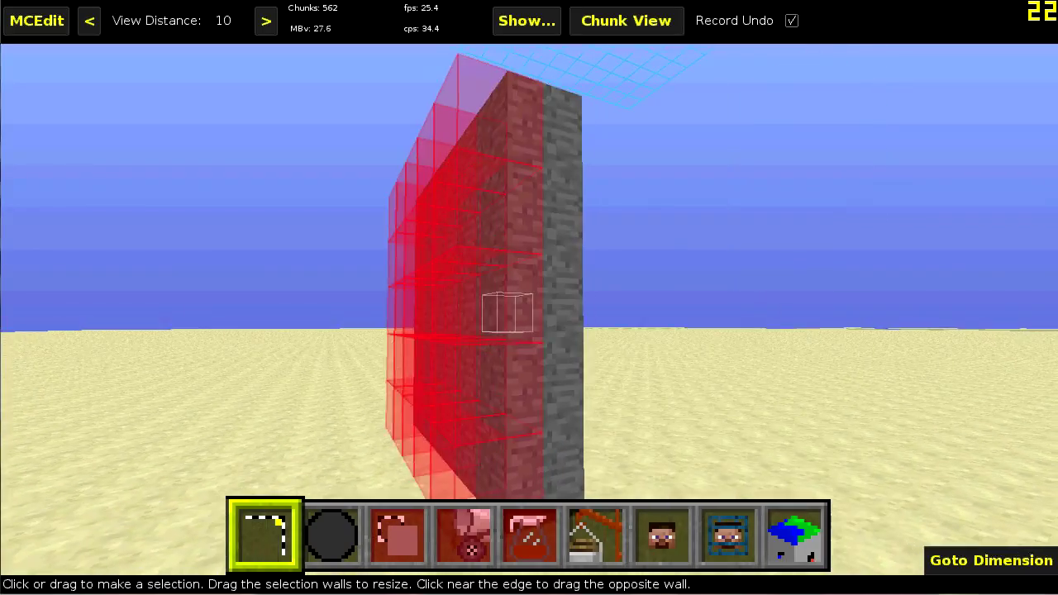
pyautogui.press('a')
pyautogui.moveTo(611, 208)
pyautogui.mouseDown(button='right')
pyautogui.moveTo(617, 229)
pyautogui.moveTo(613, 219)
pyautogui.mouseUp(button='right')
pyautogui.rightClick(708, 281)
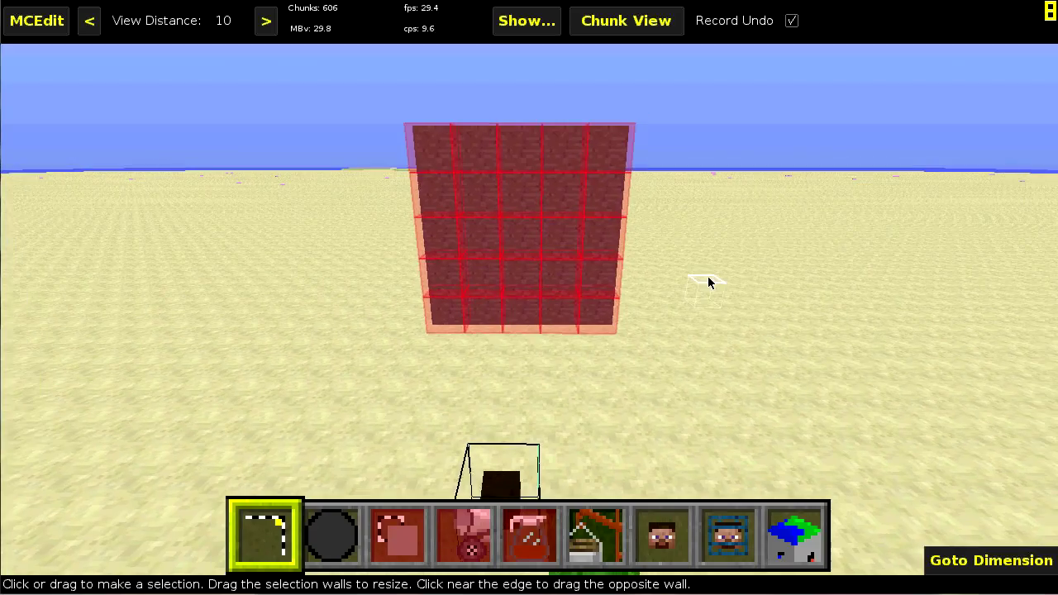
pyautogui.rightClick(708, 281)
# - Make a 1W x 1L x 1H selection on the open sand away from the stone wall
pyautogui.press('d')
pyautogui.press('w')
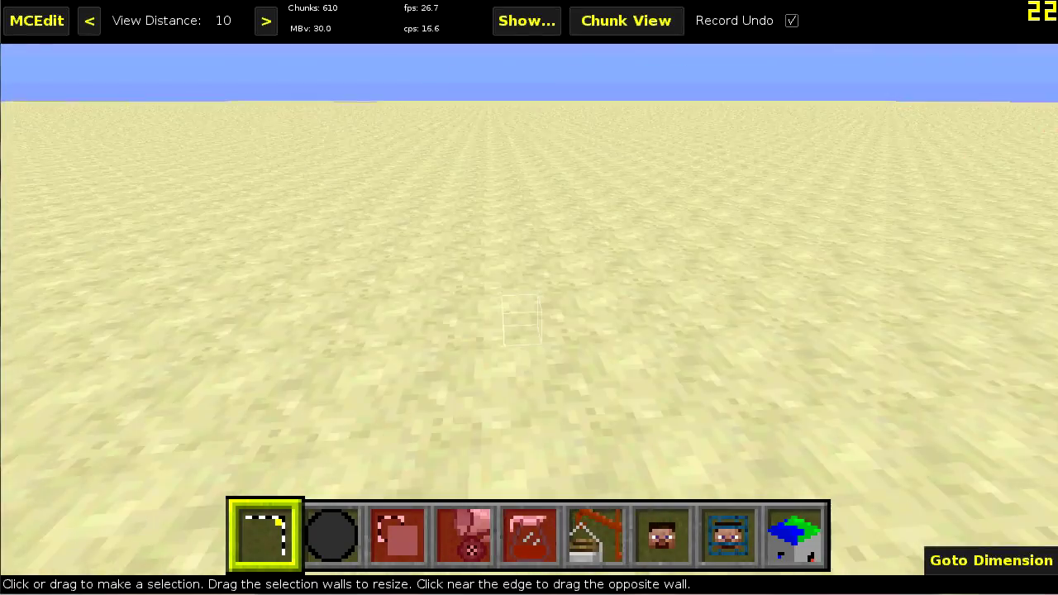
pyautogui.press('s')
pyautogui.rightClick(529, 297)
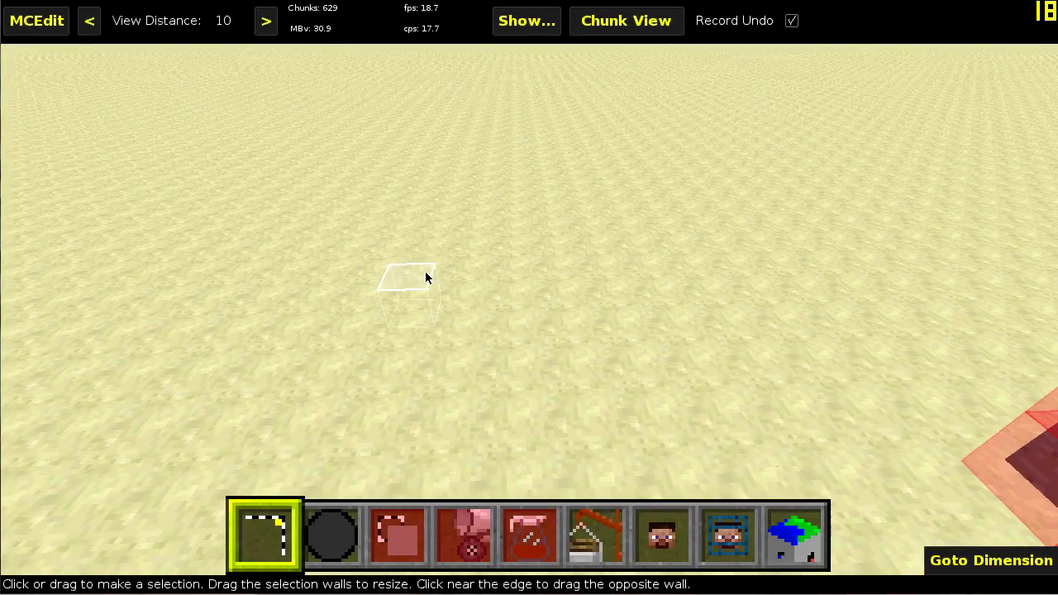
pyautogui.moveTo(425, 273); pyautogui.dragTo(441, 296)
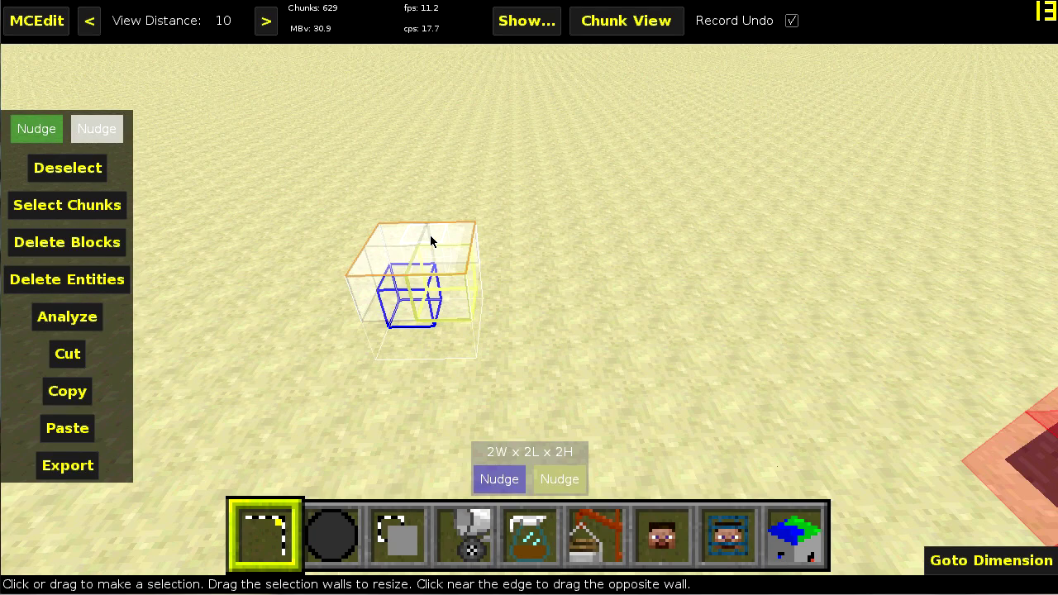
pyautogui.click(105, 127)
pyautogui.press('space')
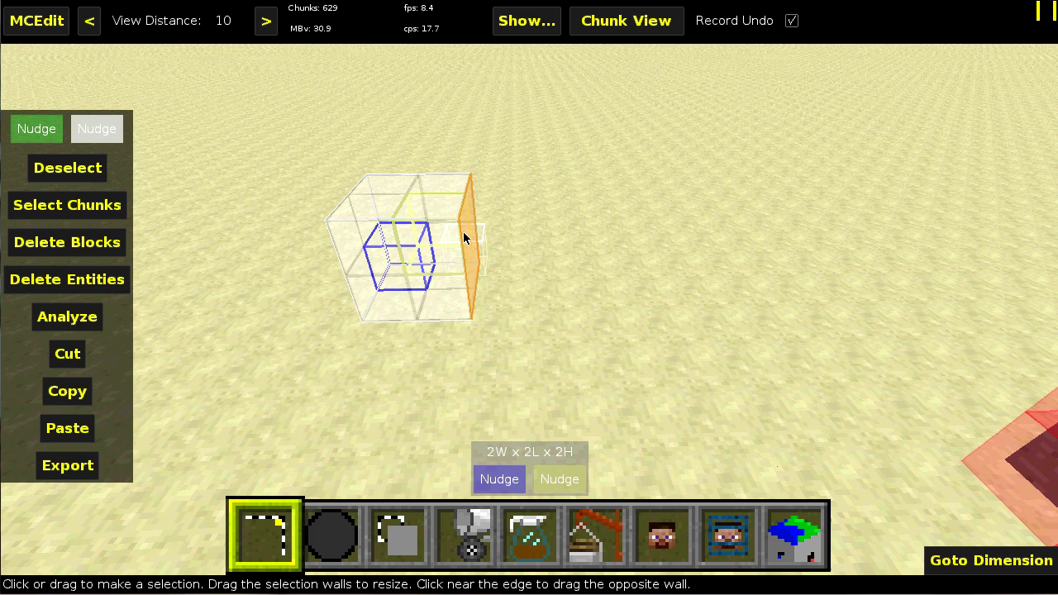
pyautogui.moveTo(463, 231); pyautogui.dragTo(366, 307)
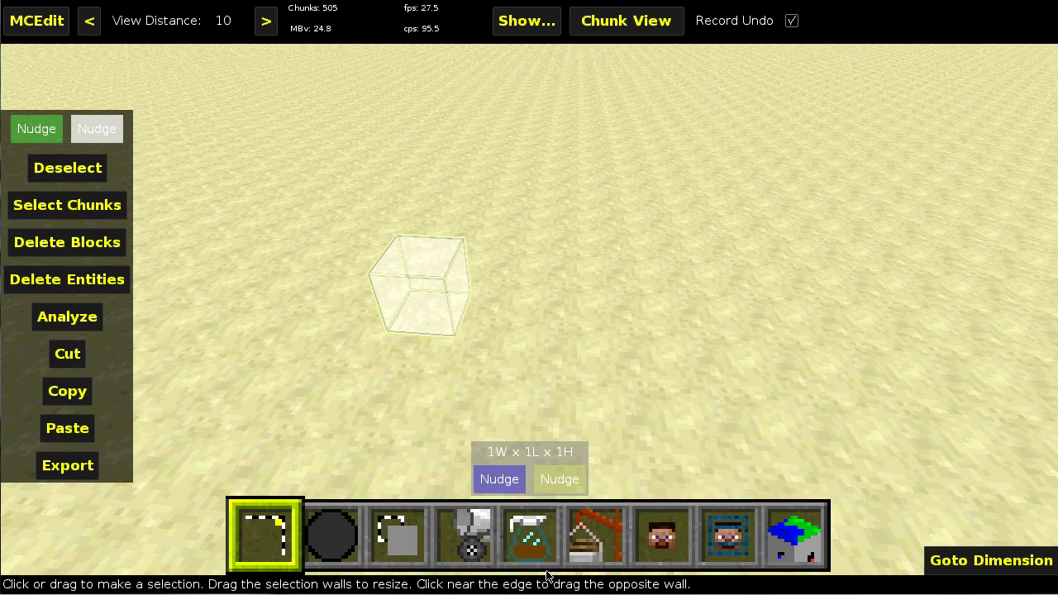
# - Choose the Map It! filter and keep Cancel Image Processing as the option for a selection too small for the image
pyautogui.click(534, 537)
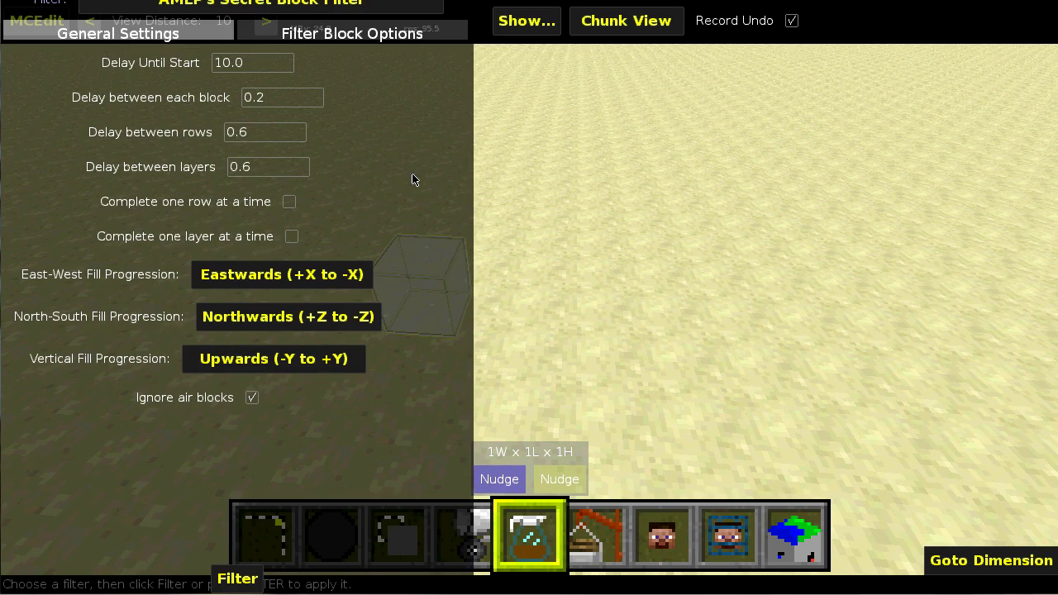
pyautogui.click(253, 9)
pyautogui.scroll(-5, 197, 281)
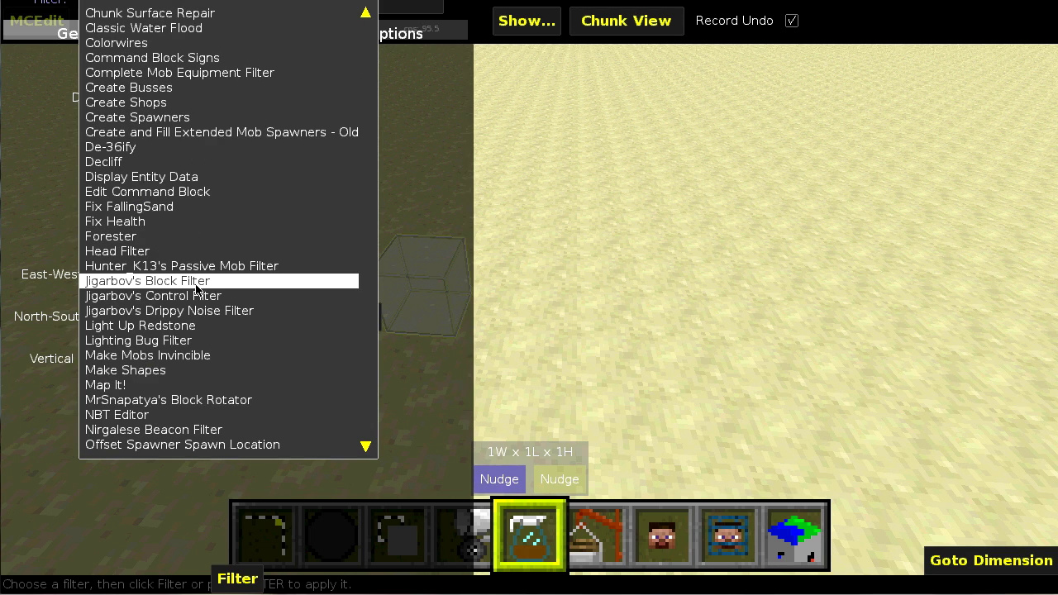
pyautogui.click(185, 386)
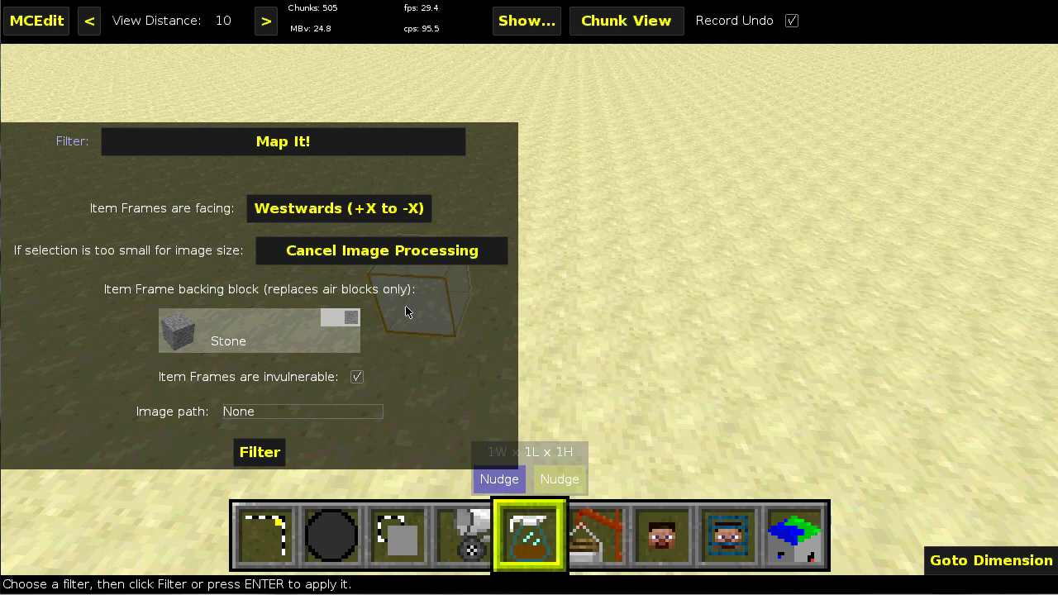
pyautogui.click(314, 257)
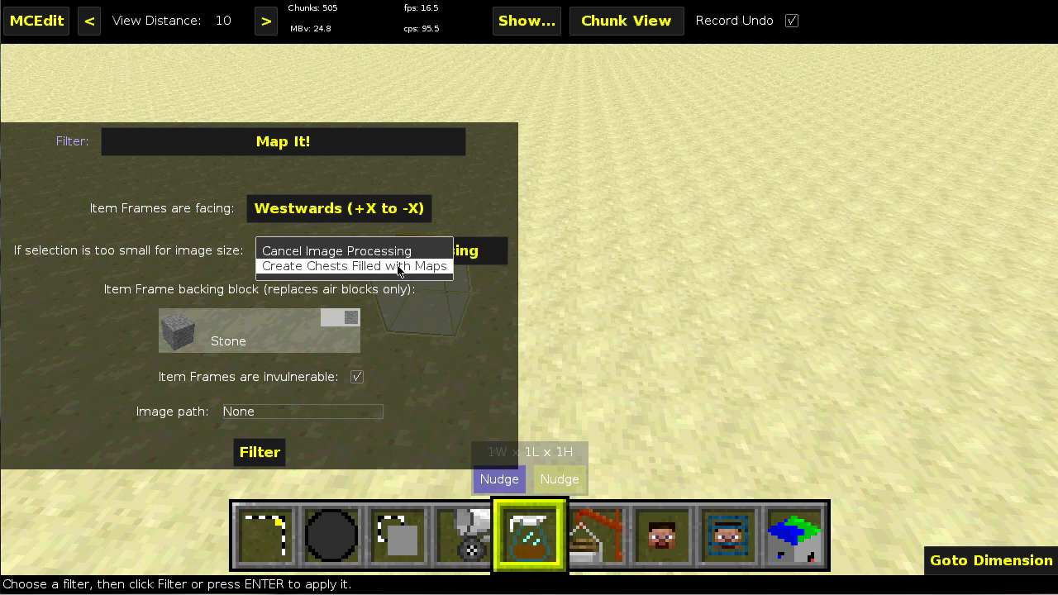
pyautogui.click(357, 253)
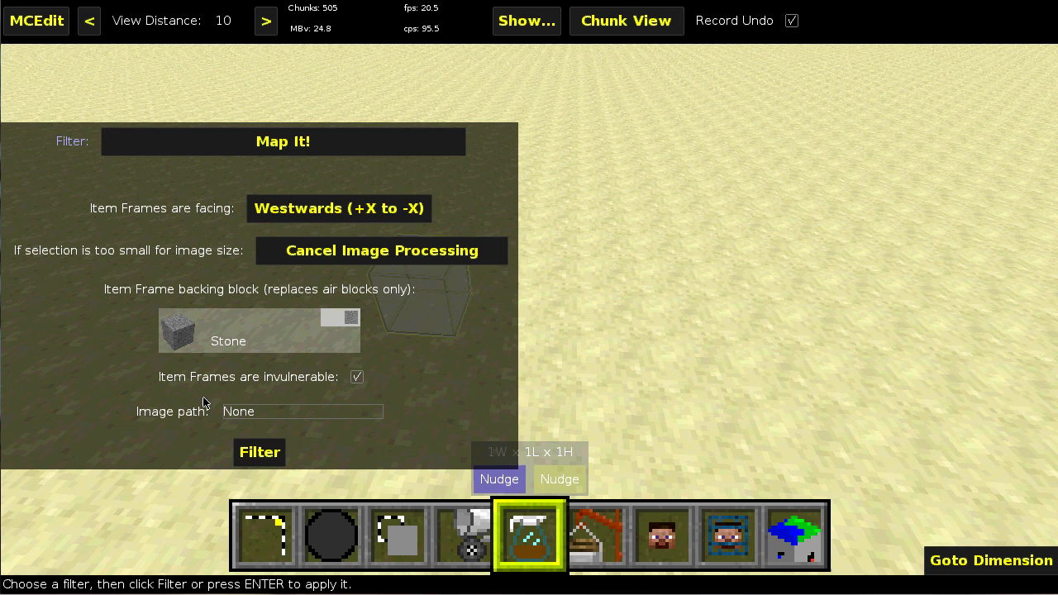
# - Start the Map It! filter and browse to the Desktop for an image, listing files of all types (*.*)
pyautogui.click(253, 453)
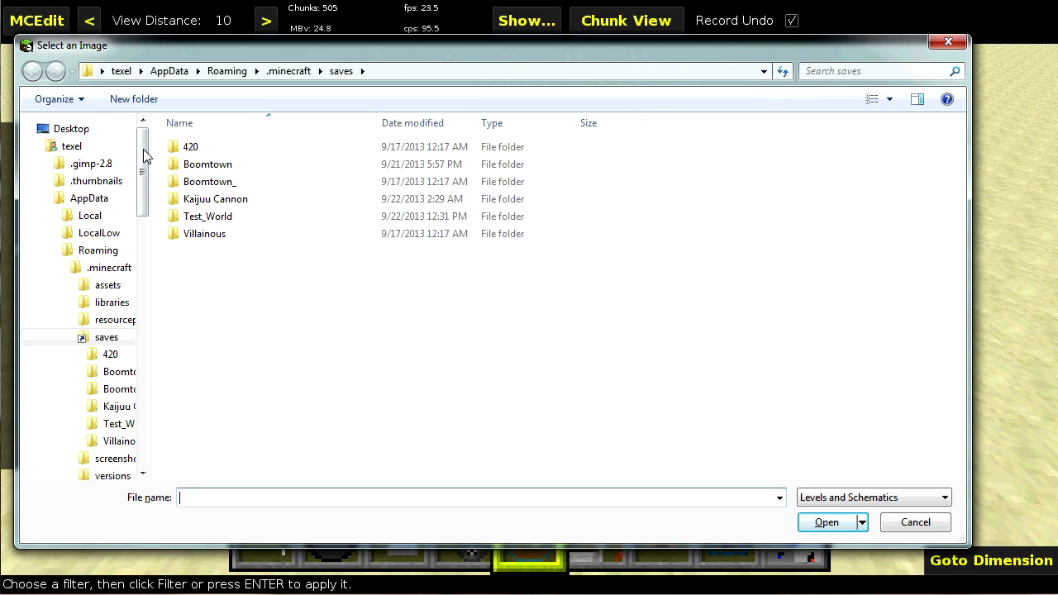
pyautogui.click(71, 129)
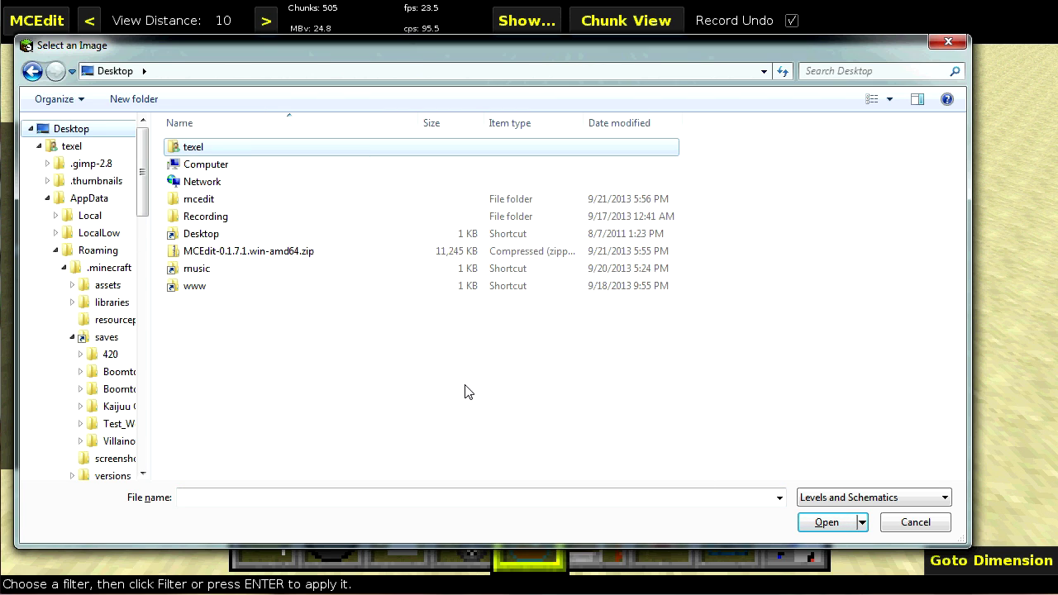
pyautogui.click(839, 498)
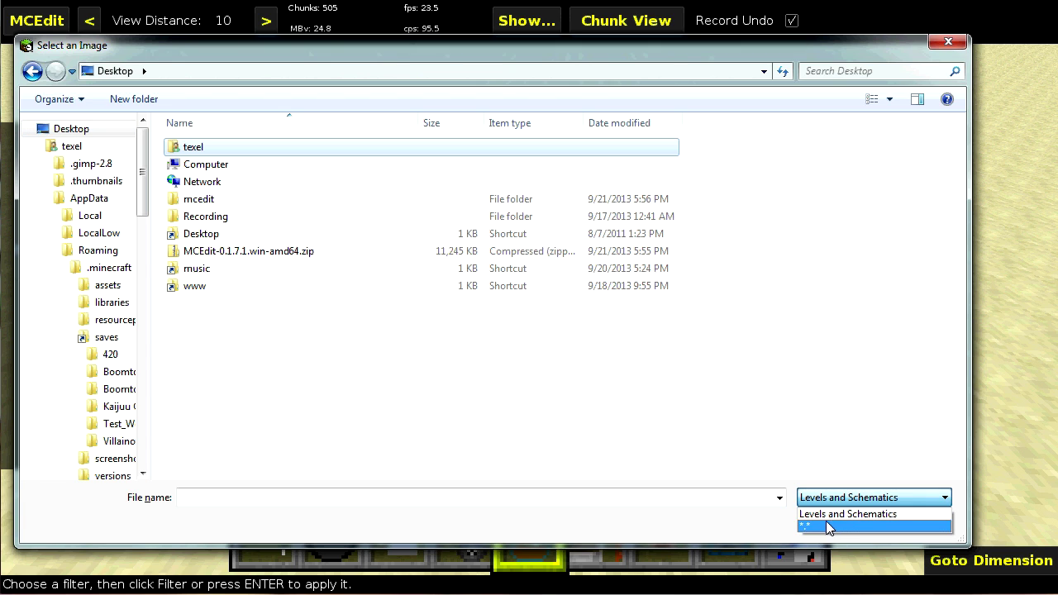
pyautogui.click(824, 526)
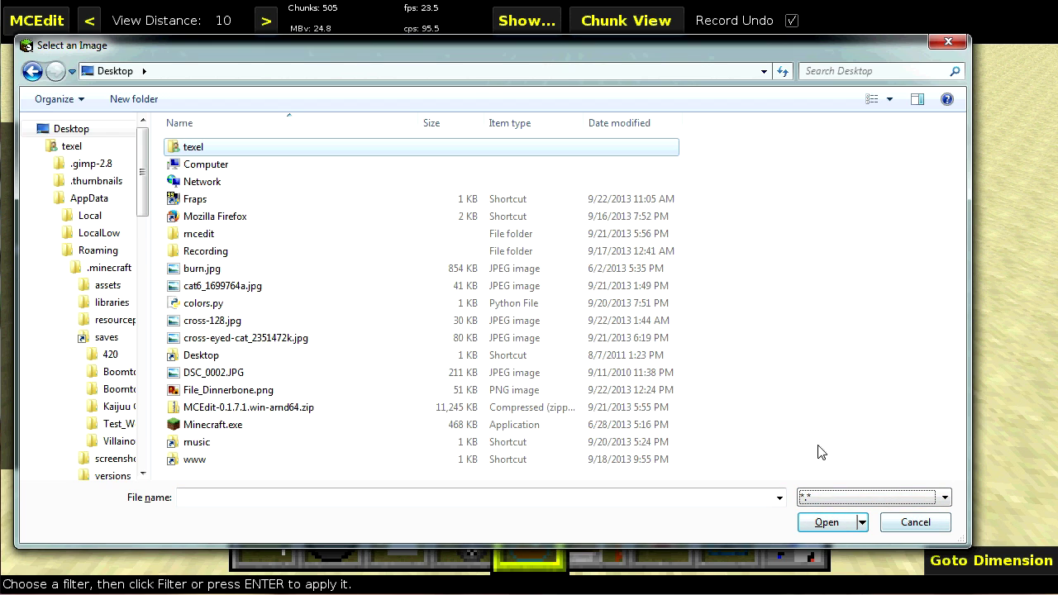
pyautogui.click(939, 494)
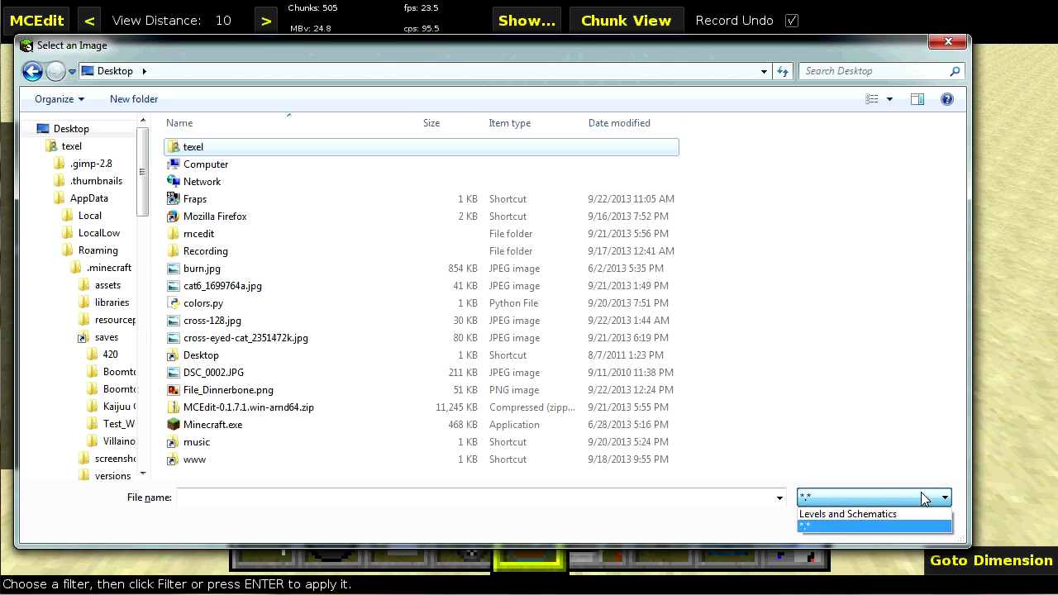
pyautogui.click(830, 528)
pyautogui.click(831, 351)
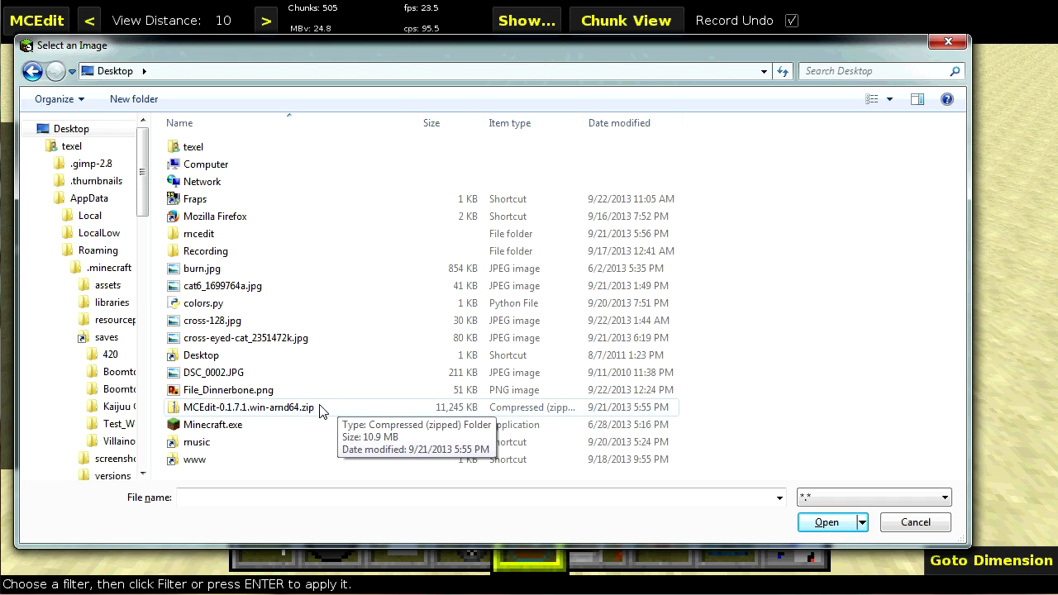
# - Try to process File_Dinnerbone.png with the Map It! filter
pyautogui.click(231, 392)
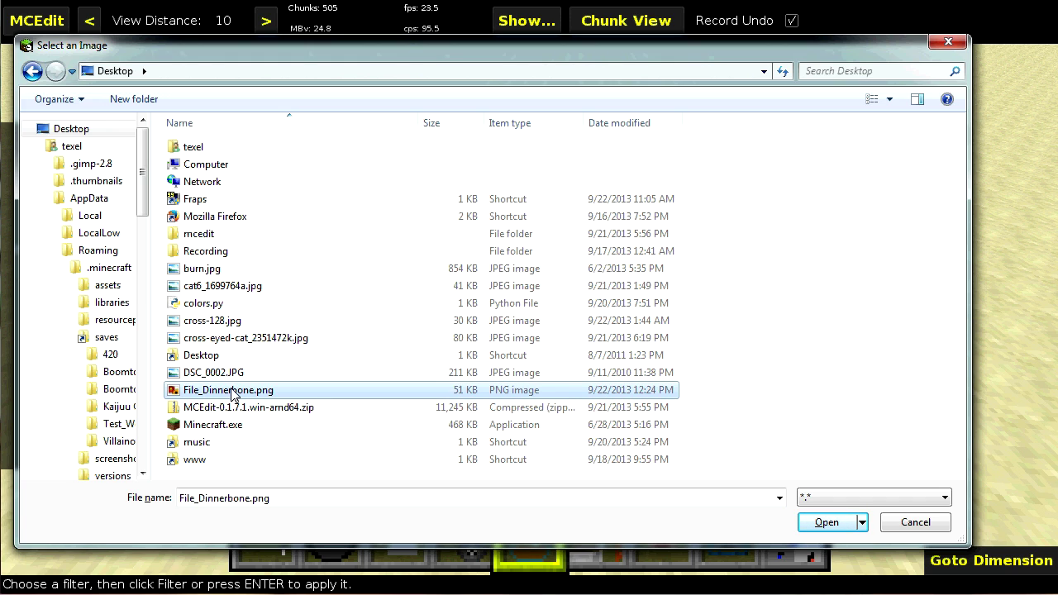
pyautogui.click(829, 524)
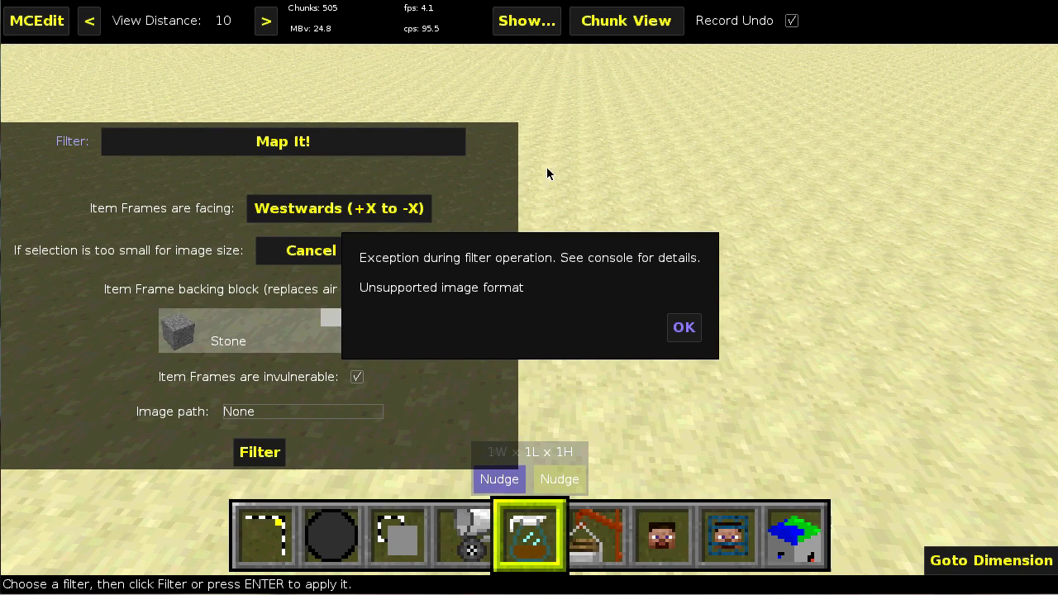
pyautogui.click(680, 328)
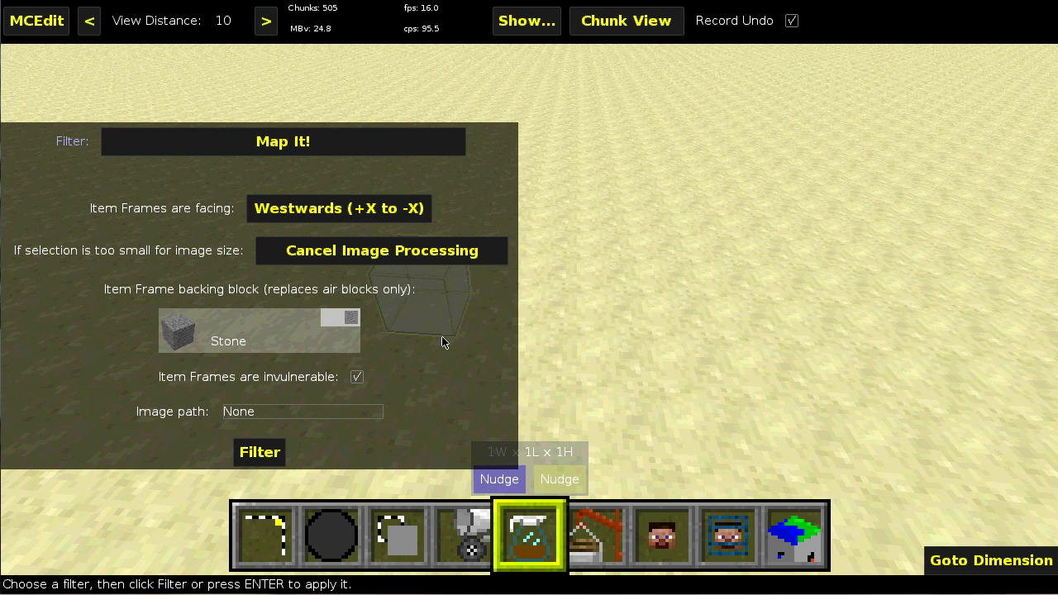
# - Run the Map It! filter on the 1W x 1L x 1H selection with Dinnerbone.png, listing all file types to find it
pyautogui.click(264, 457)
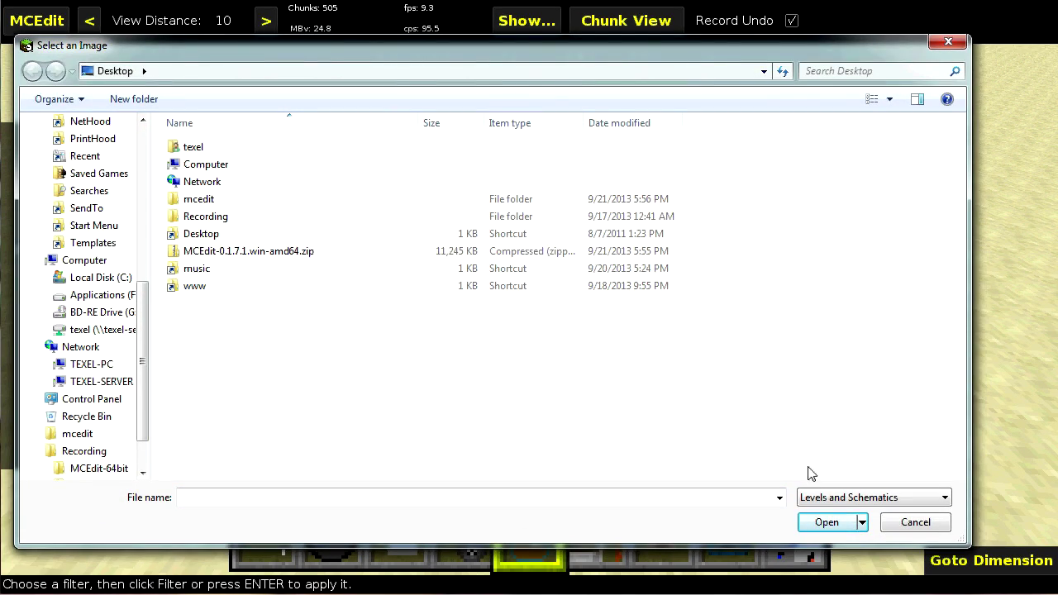
pyautogui.click(876, 497)
pyautogui.click(827, 524)
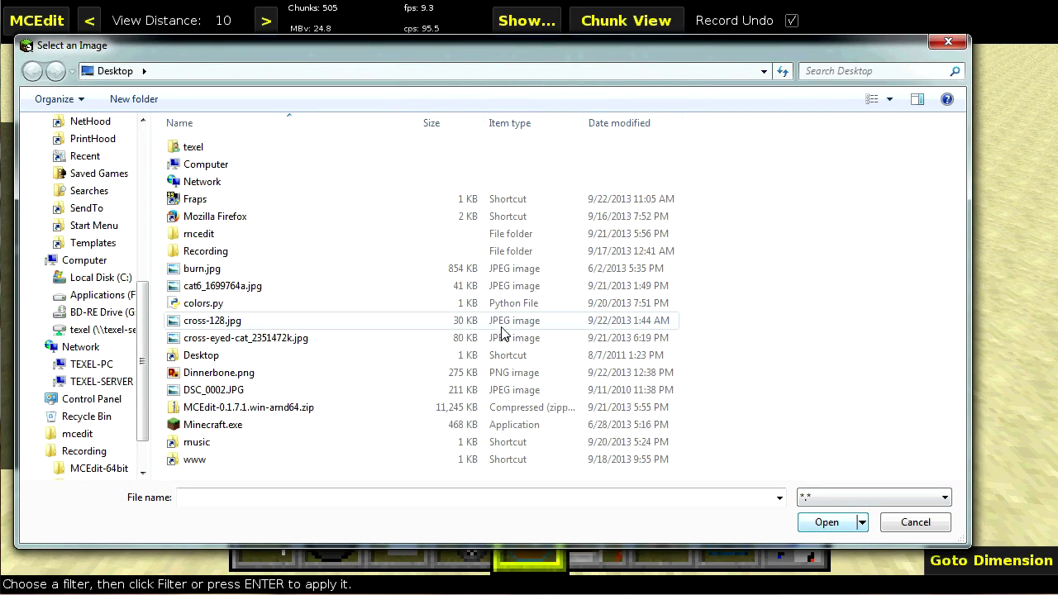
pyautogui.click(220, 376)
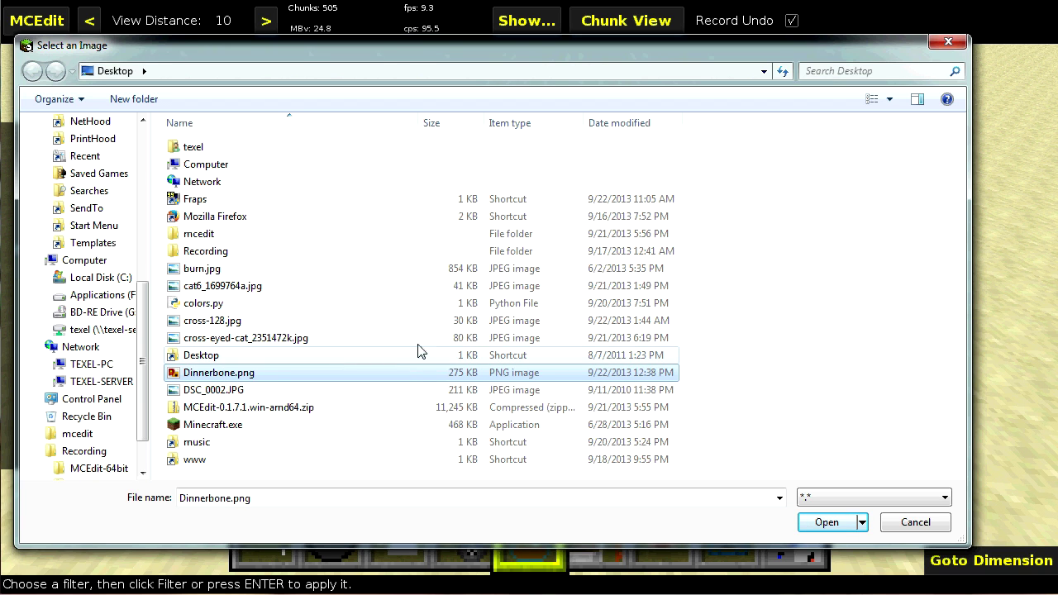
pyautogui.click(822, 523)
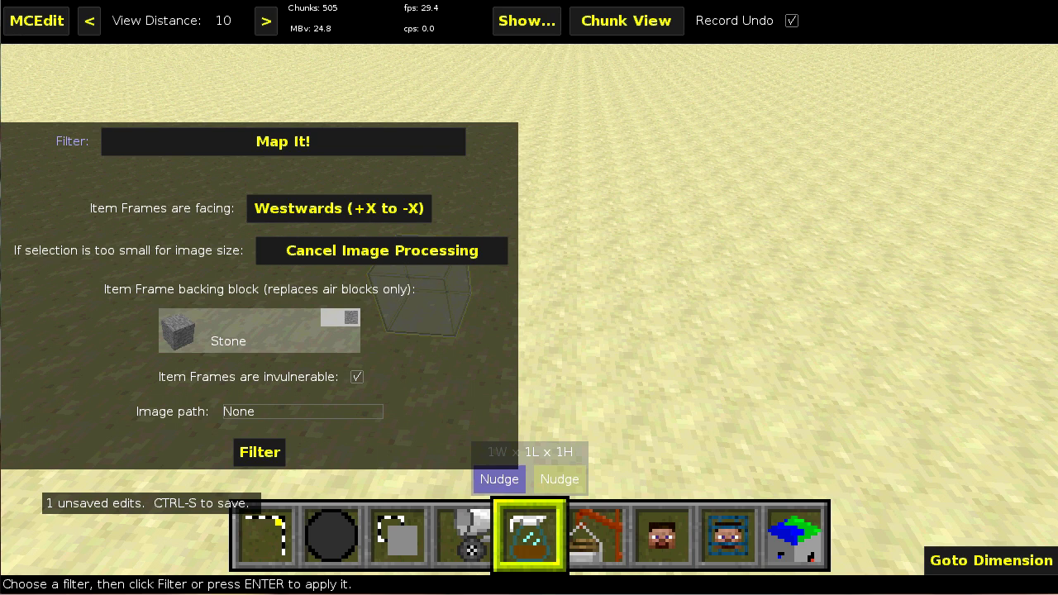
# - Read the filter's output in the Python console window and return to MCEdit
pyautogui.moveTo(196, 0); pyautogui.dragTo(289, 14)
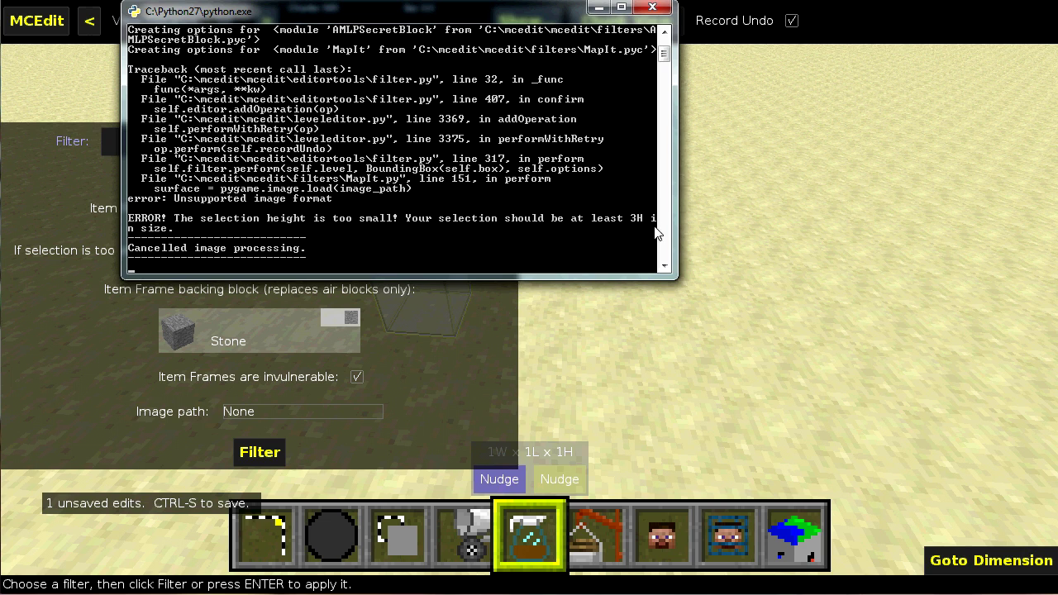
pyautogui.moveTo(319, 15); pyautogui.dragTo(266, 0)
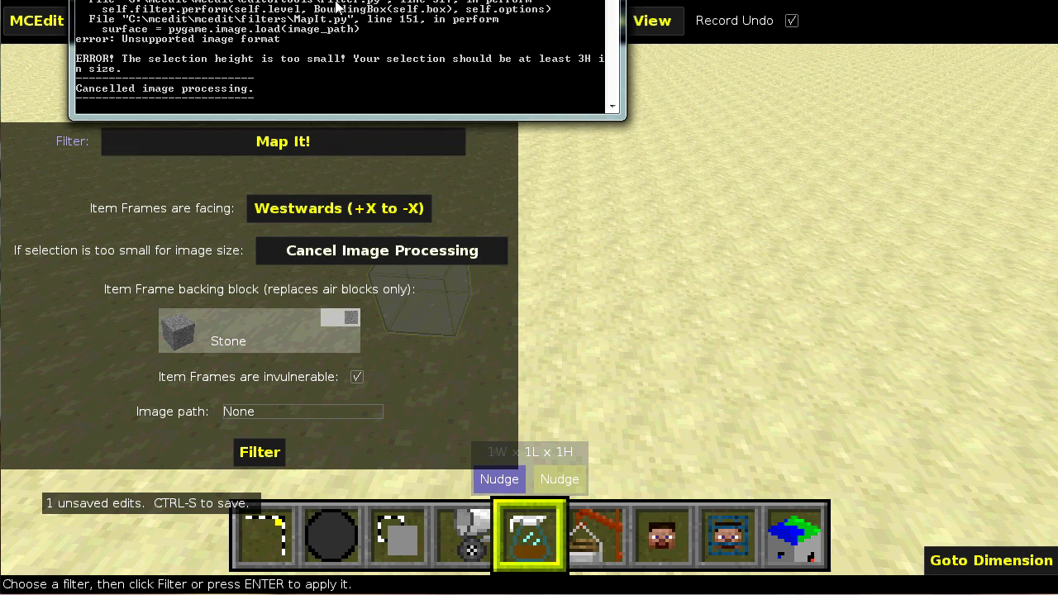
pyautogui.click(574, 383)
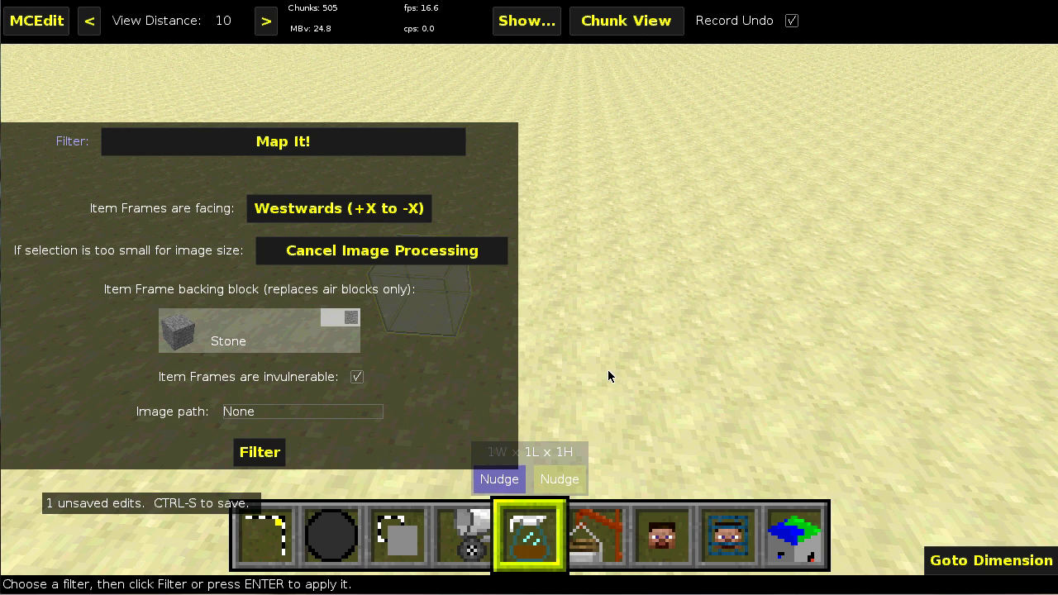
# - Extend the selection on the sand upward to 1W x 1L x 3H
pyautogui.press('1')
pyautogui.moveTo(397, 236); pyautogui.dragTo(386, 133)
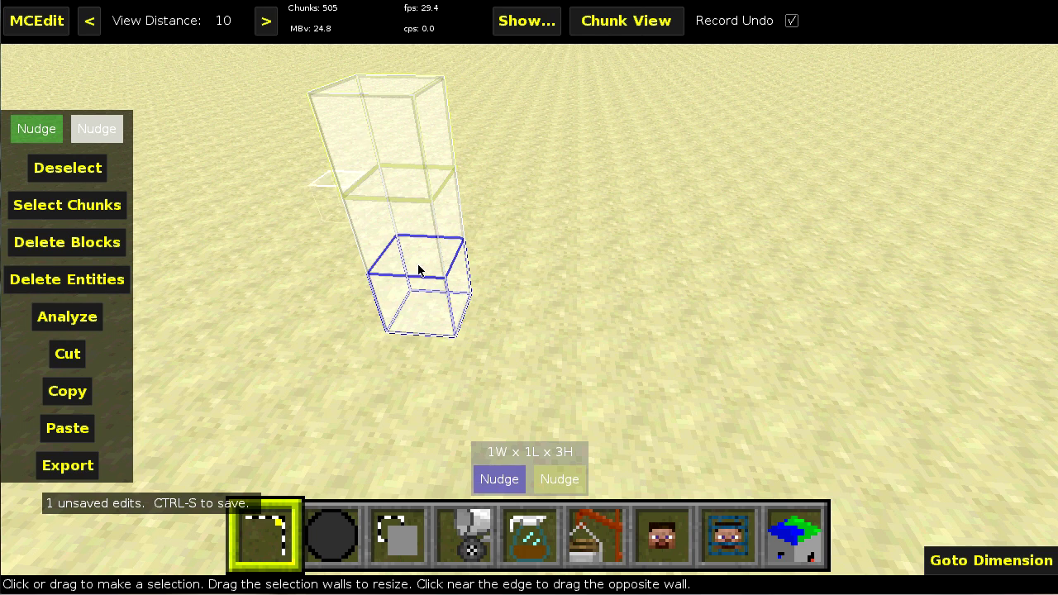
# - Run the Map It! filter with Dinnerbone.png on the taller selection and check the console for the required selection size
pyautogui.click(531, 537)
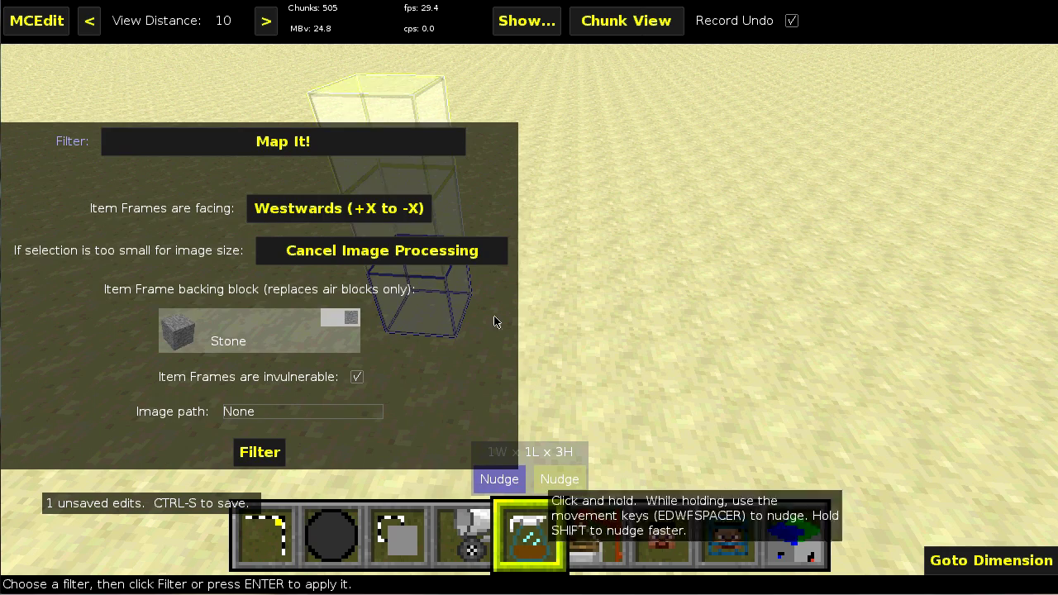
pyautogui.click(263, 452)
pyautogui.click(884, 498)
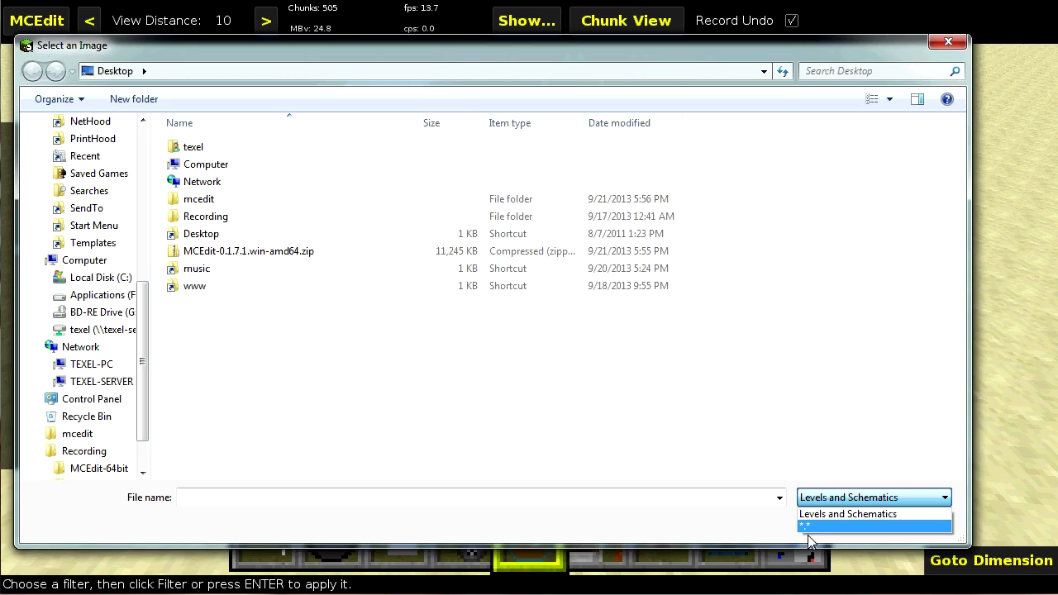
pyautogui.click(817, 526)
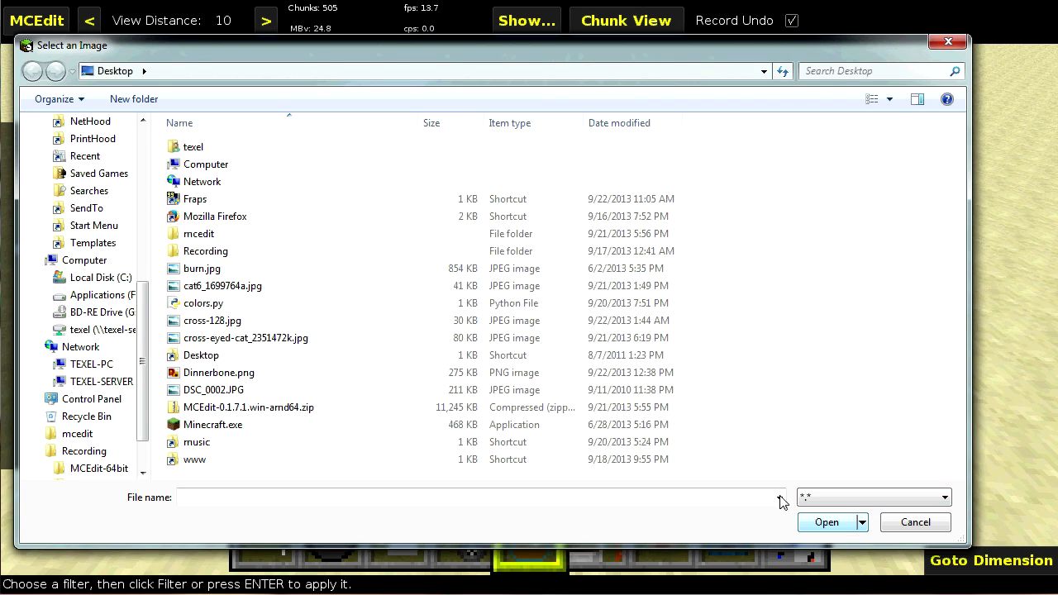
pyautogui.click(208, 392)
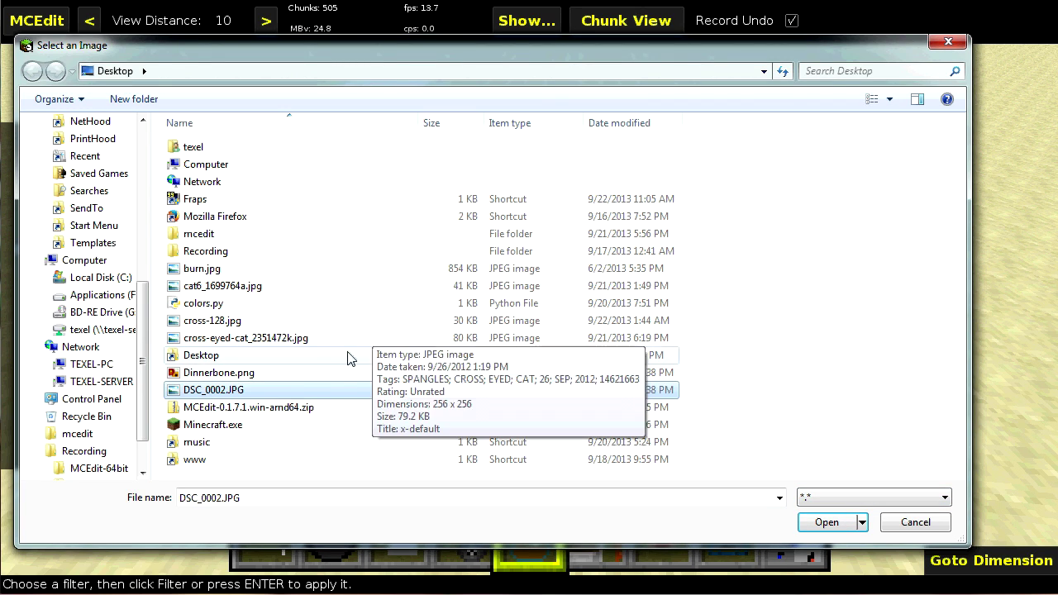
pyautogui.doubleClick(228, 374)
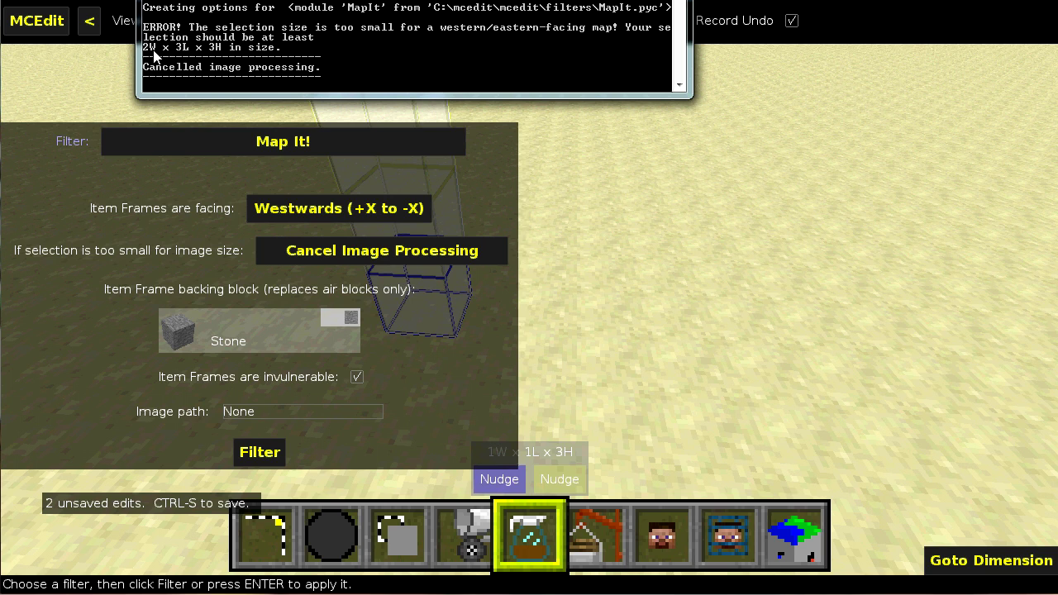
pyautogui.click(663, 376)
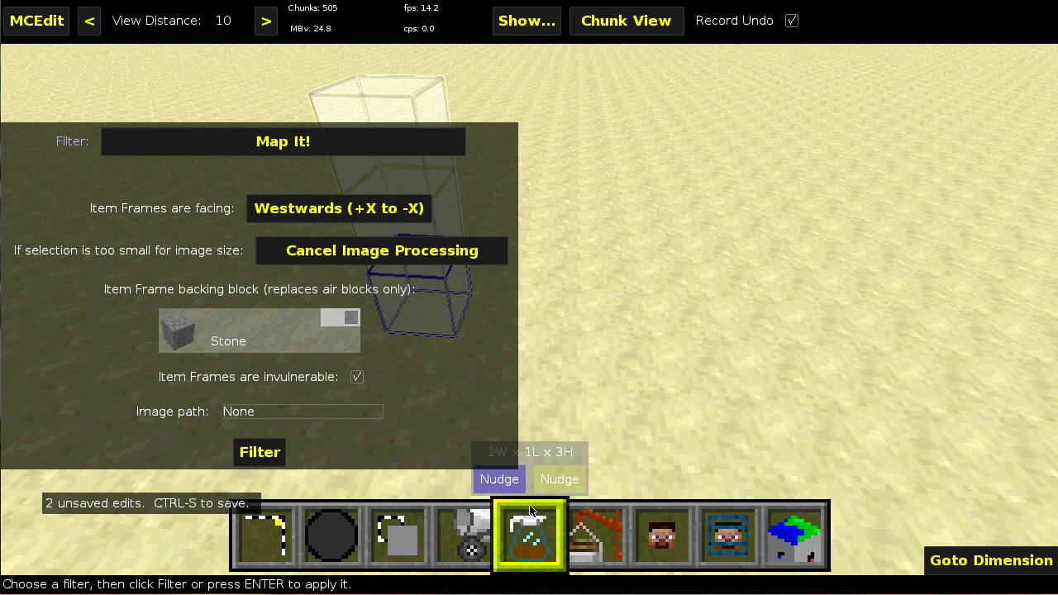
# - Widen and lengthen the selection on the sand to 3W x 2L x 3H
pyautogui.click(263, 534)
pyautogui.moveTo(444, 217); pyautogui.dragTo(531, 220)
pyautogui.moveTo(443, 230); pyautogui.dragTo(414, 347)
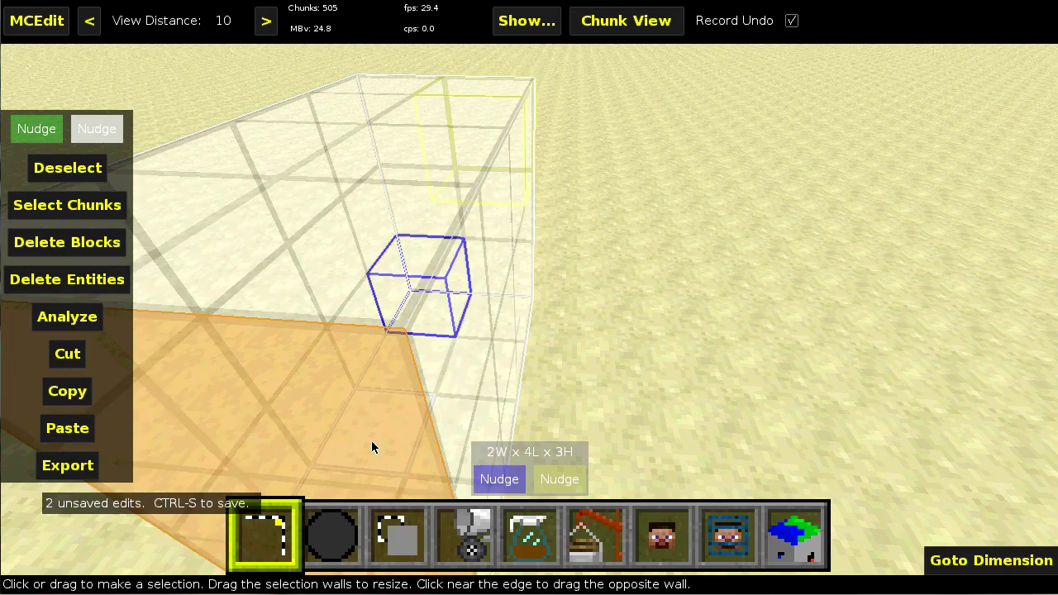
pyautogui.moveTo(385, 382); pyautogui.dragTo(386, 382)
pyautogui.rightClick(387, 381)
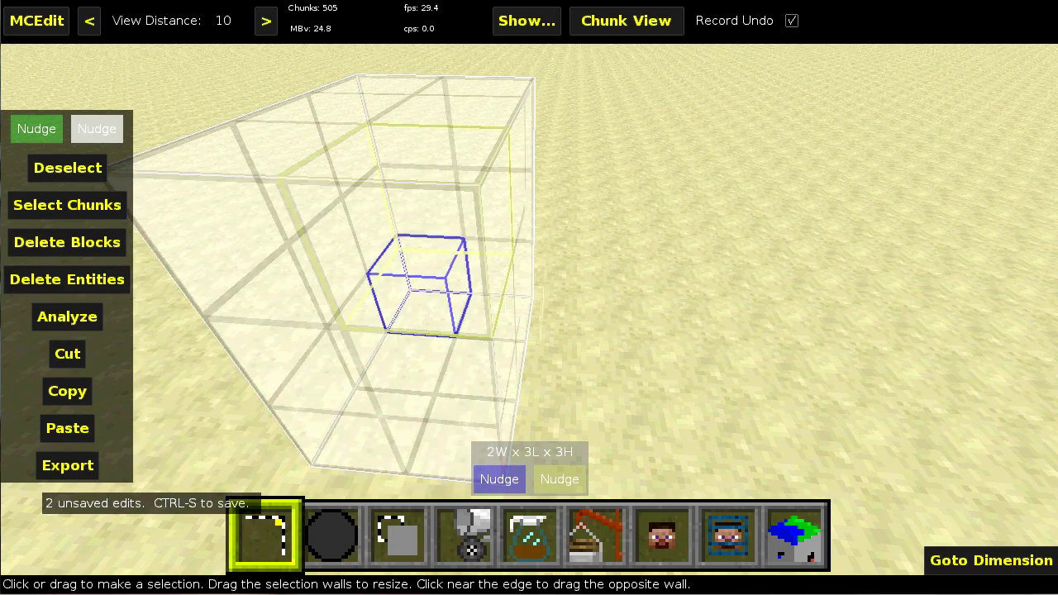
pyautogui.moveTo(388, 322); pyautogui.dragTo(388, 329, button='right')
pyautogui.moveTo(476, 396); pyautogui.dragTo(483, 350)
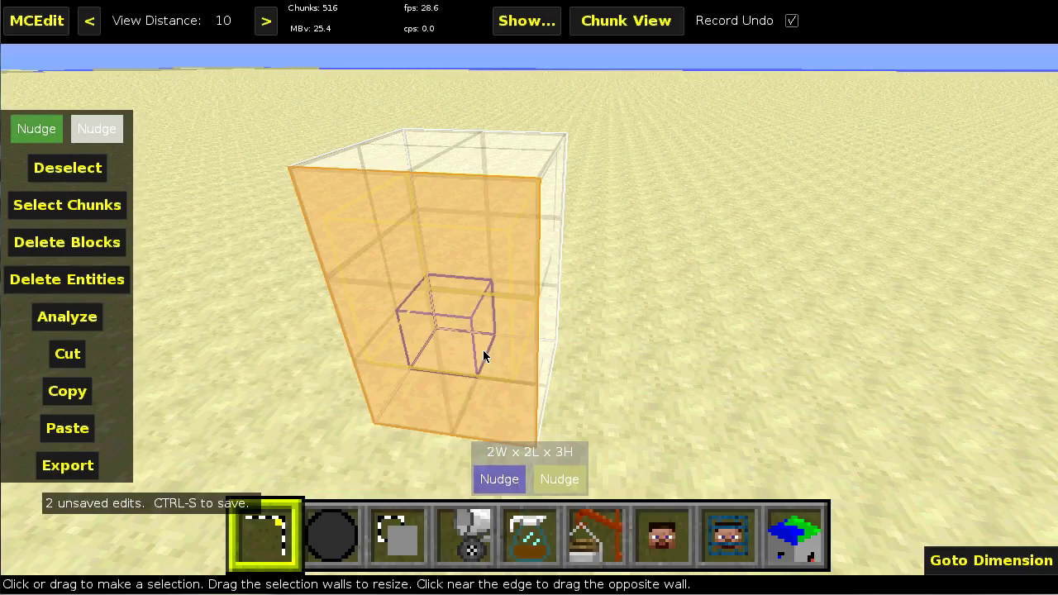
pyautogui.moveTo(553, 277); pyautogui.dragTo(602, 283)
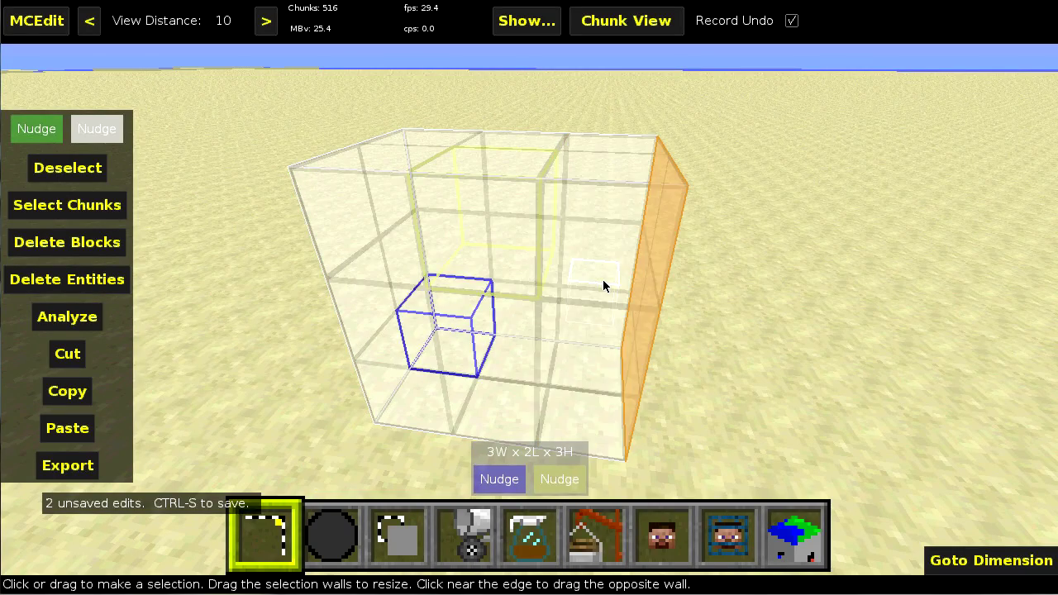
# - Check which item frame facing directions the Map It! filter offers and return to the selection tool
pyautogui.click(529, 536)
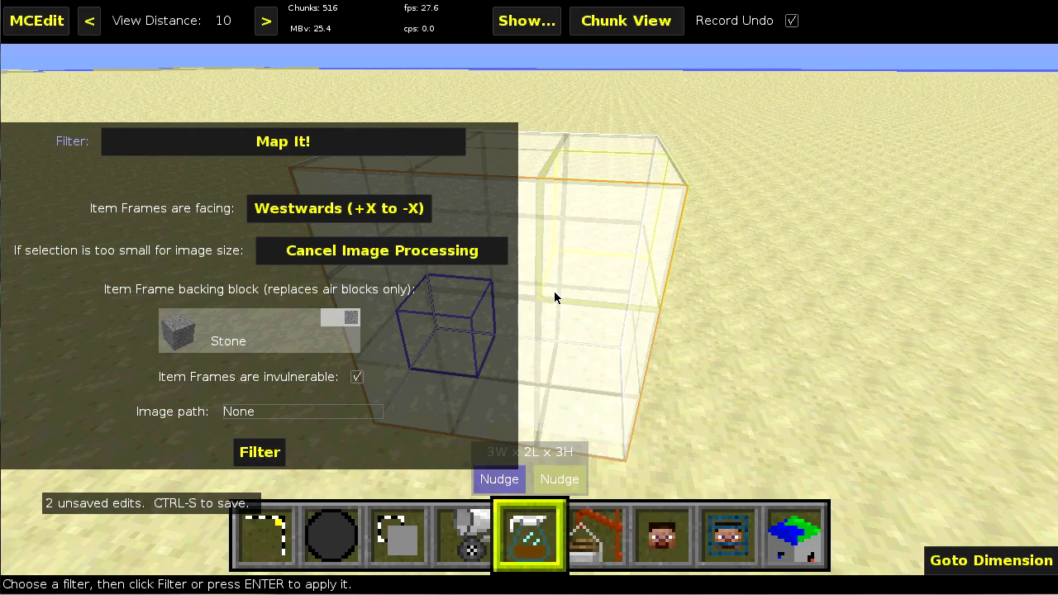
pyautogui.click(294, 211)
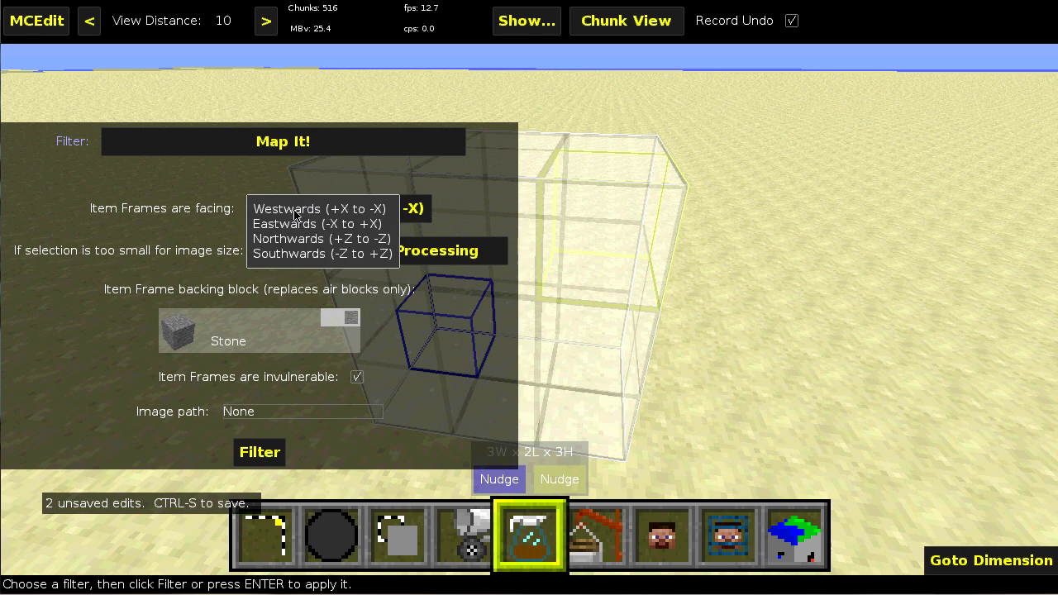
pyautogui.click(440, 194)
pyautogui.press('1')
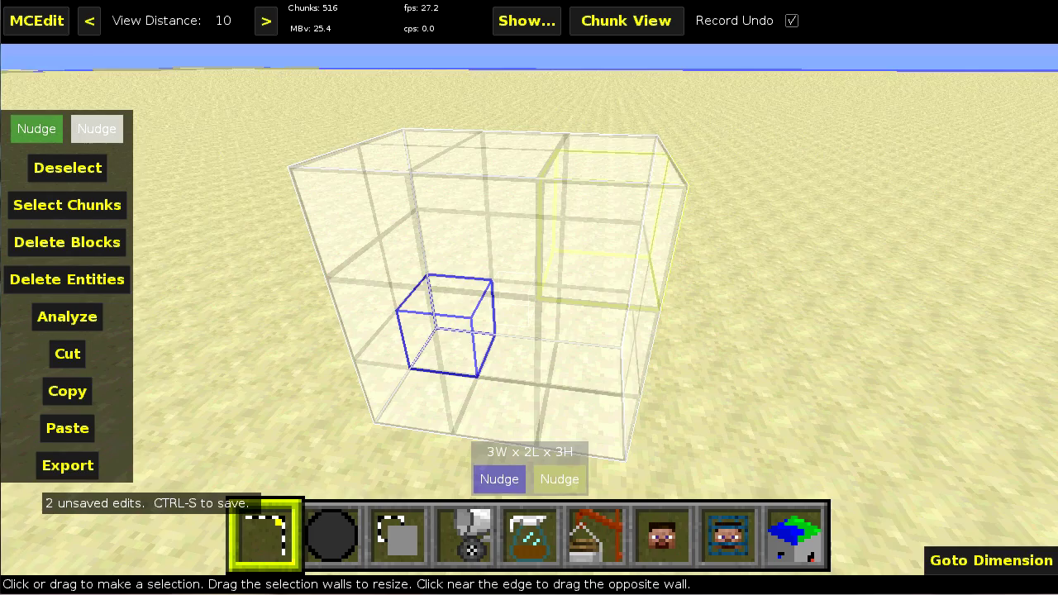
# - Set the Map It! filter's item frames to face Southwards (-Z to +Z) for the 3W x 2L x 3H selection
pyautogui.moveTo(782, 256); pyautogui.dragTo(767, 310, button='right')
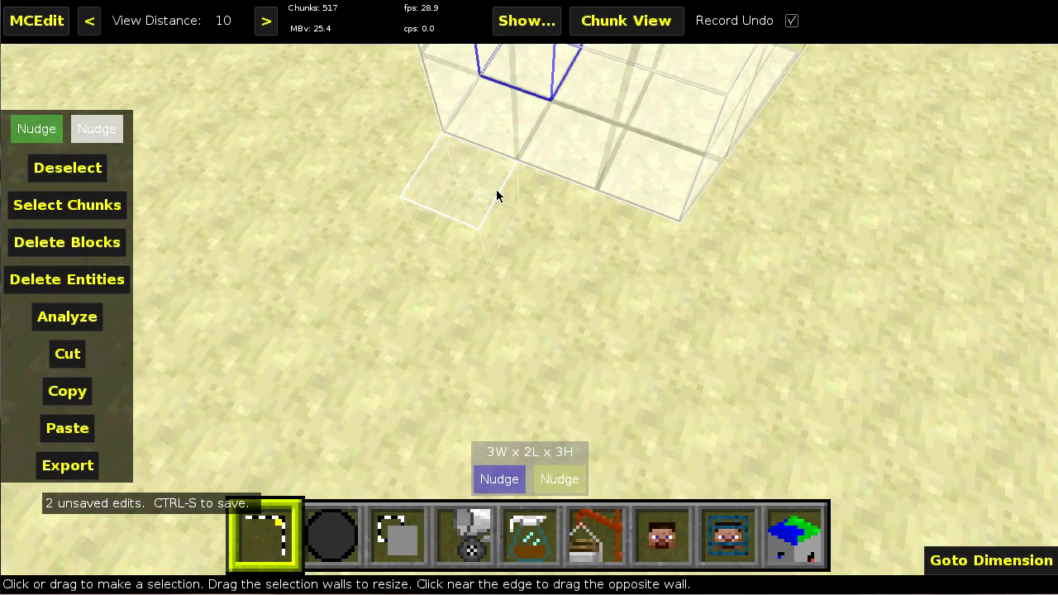
pyautogui.moveTo(497, 186)
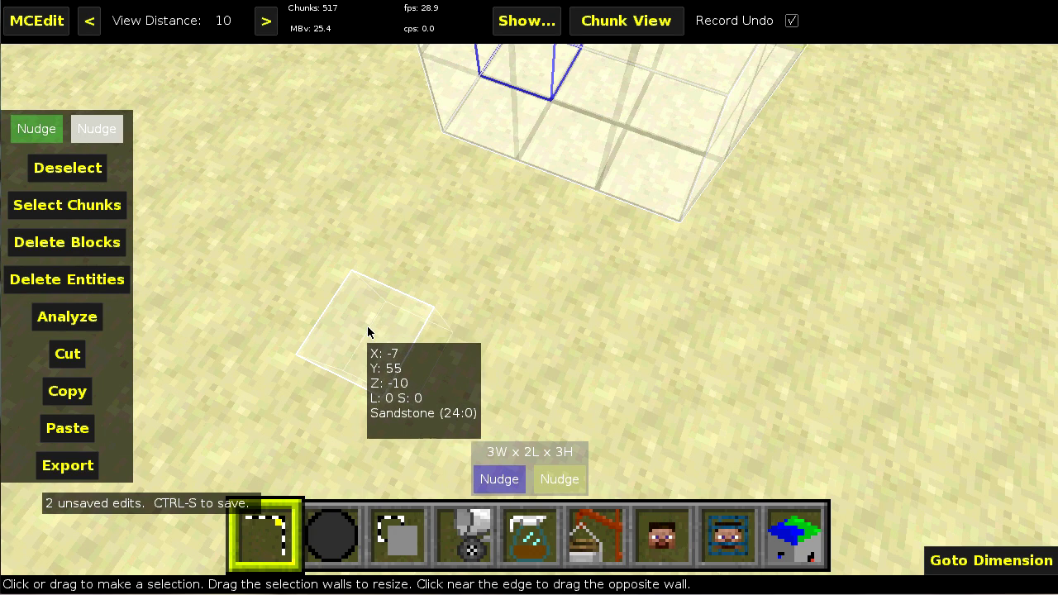
pyautogui.moveTo(453, 281); pyautogui.dragTo(496, 149, button='right')
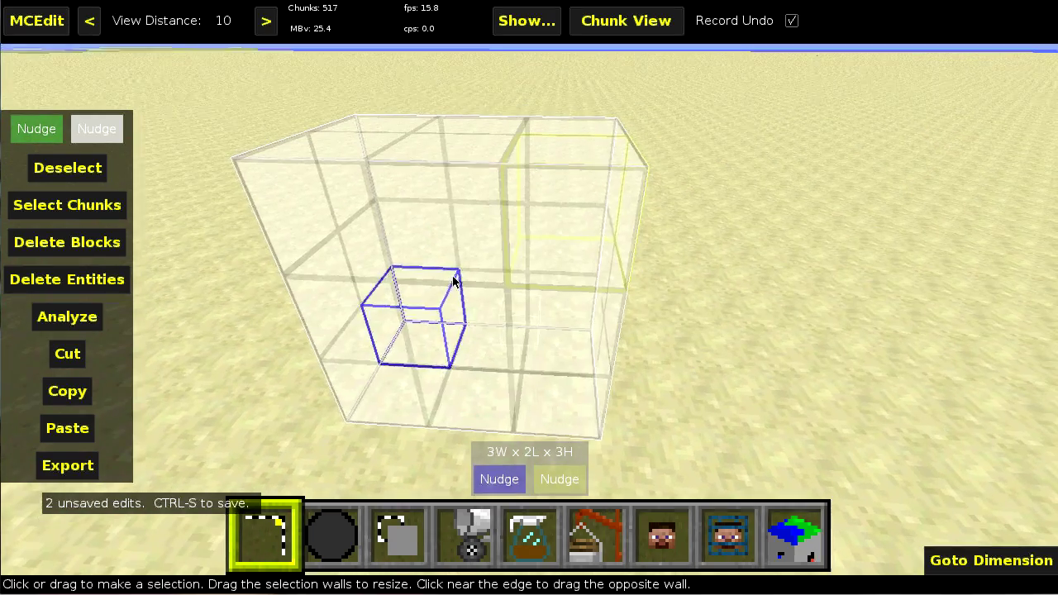
pyautogui.click(529, 536)
pyautogui.click(319, 209)
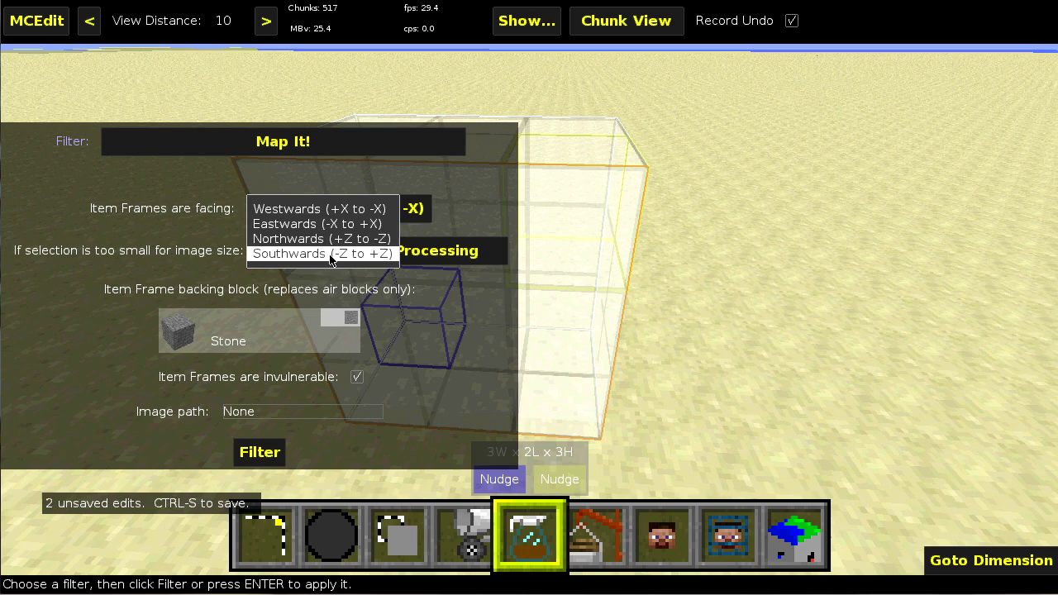
pyautogui.click(368, 257)
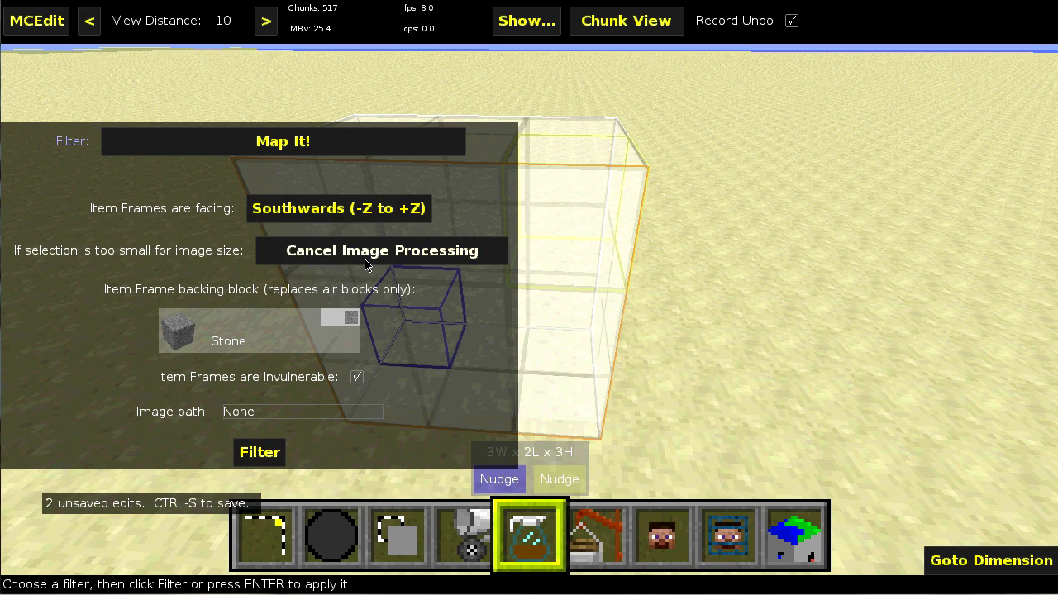
# - Run the Map It! filter, listing all file types (*.*) and choosing Dinnerbone.png on the Desktop as the image
pyautogui.click(268, 457)
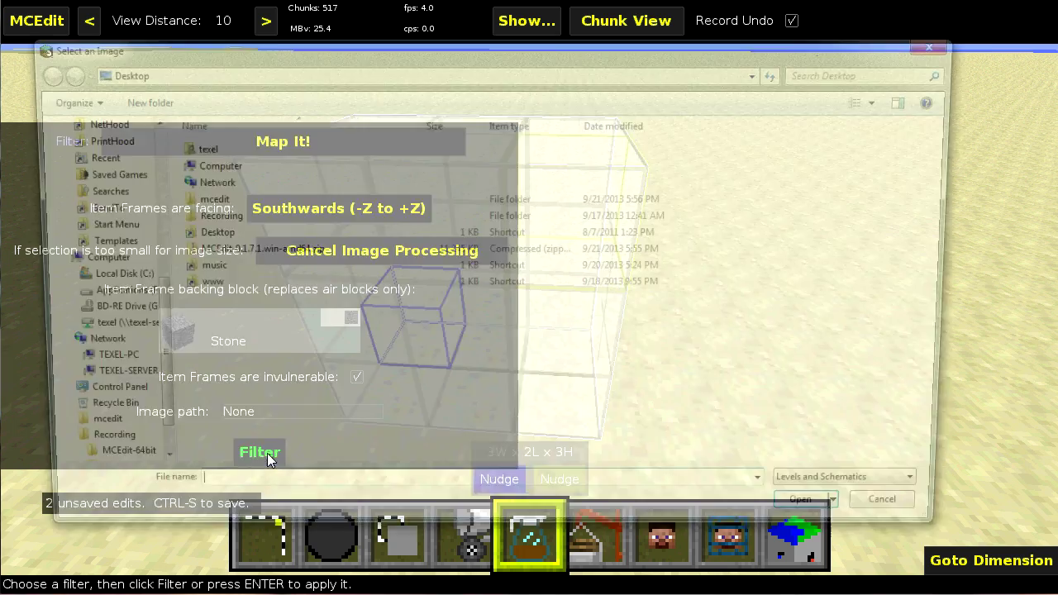
pyautogui.click(900, 499)
pyautogui.click(854, 529)
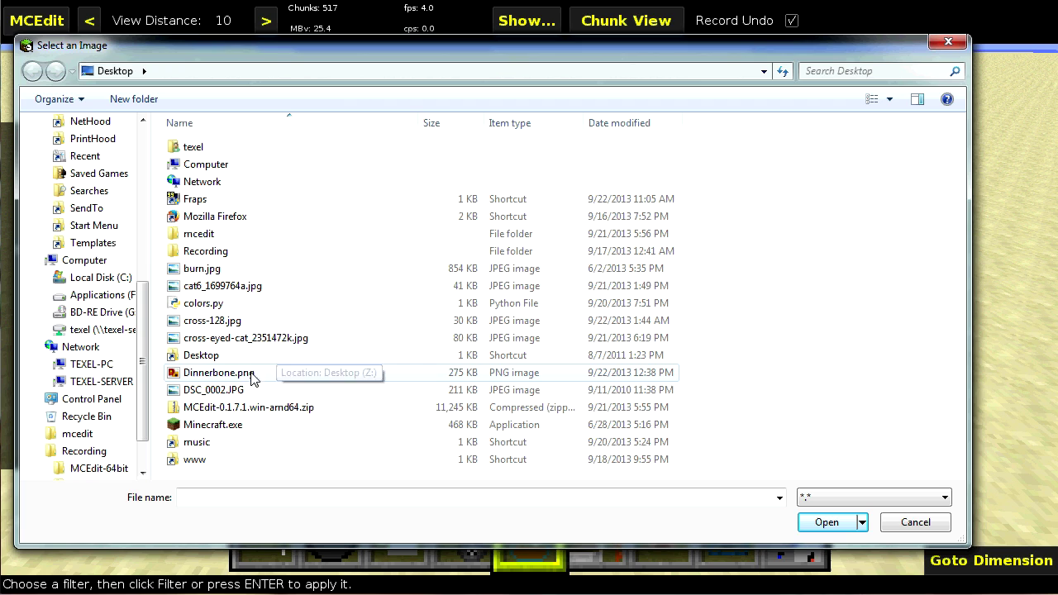
pyautogui.click(247, 374)
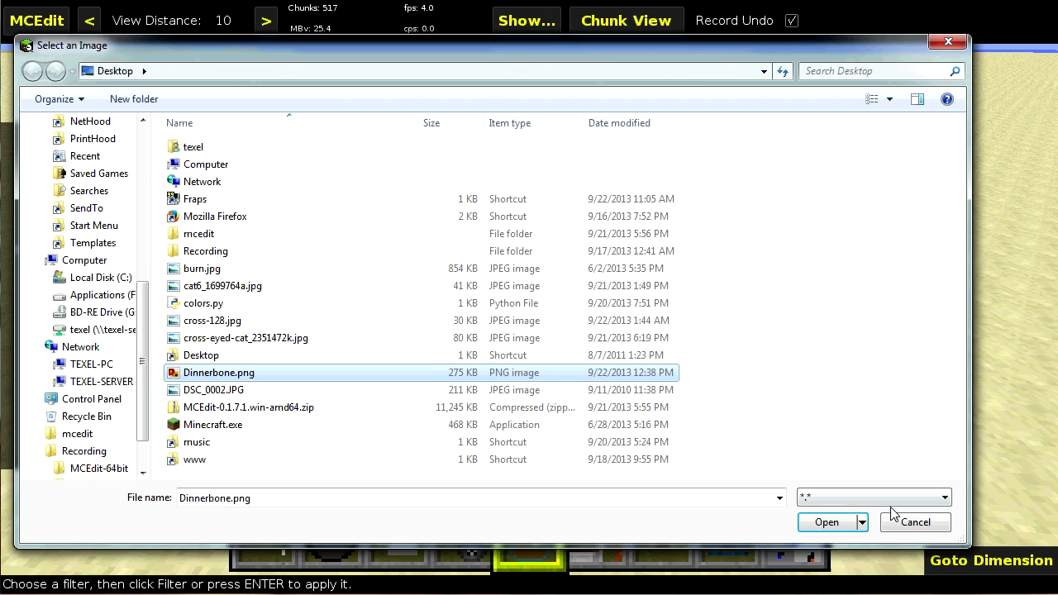
pyautogui.click(826, 523)
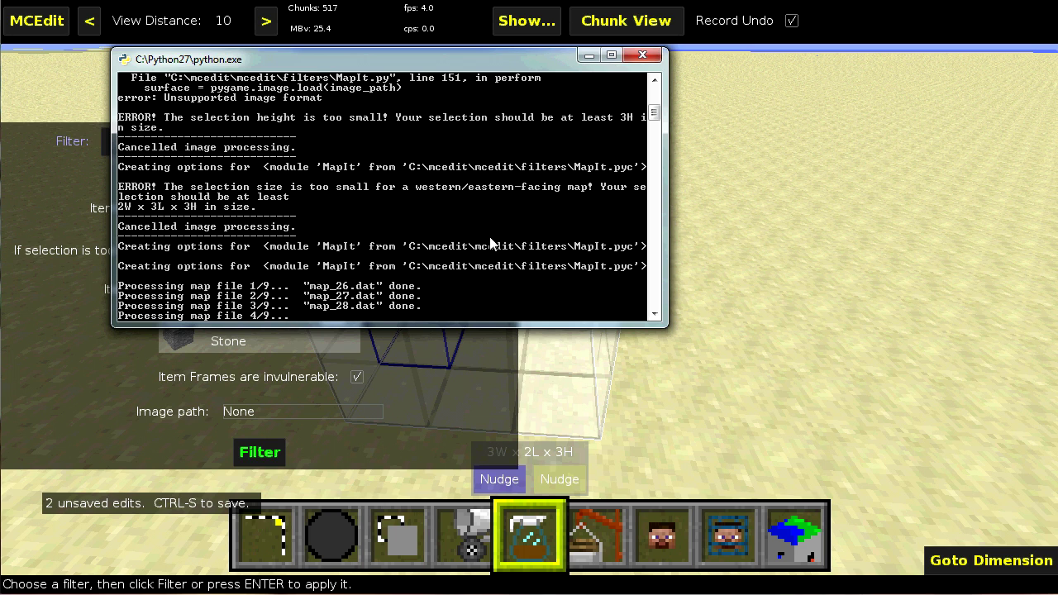
# - Switch to the Minecraft saves folder in Explorer and look through the map files in Test_World's data folder
pyautogui.hotkey('alt', 'Tab')
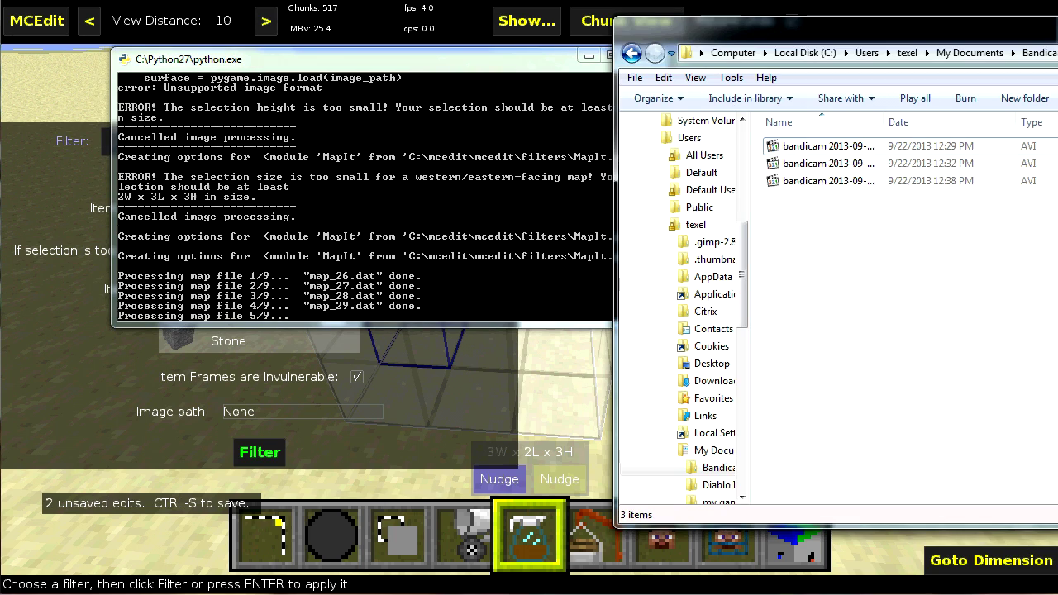
pyautogui.hotkey('alt', 'Tab')
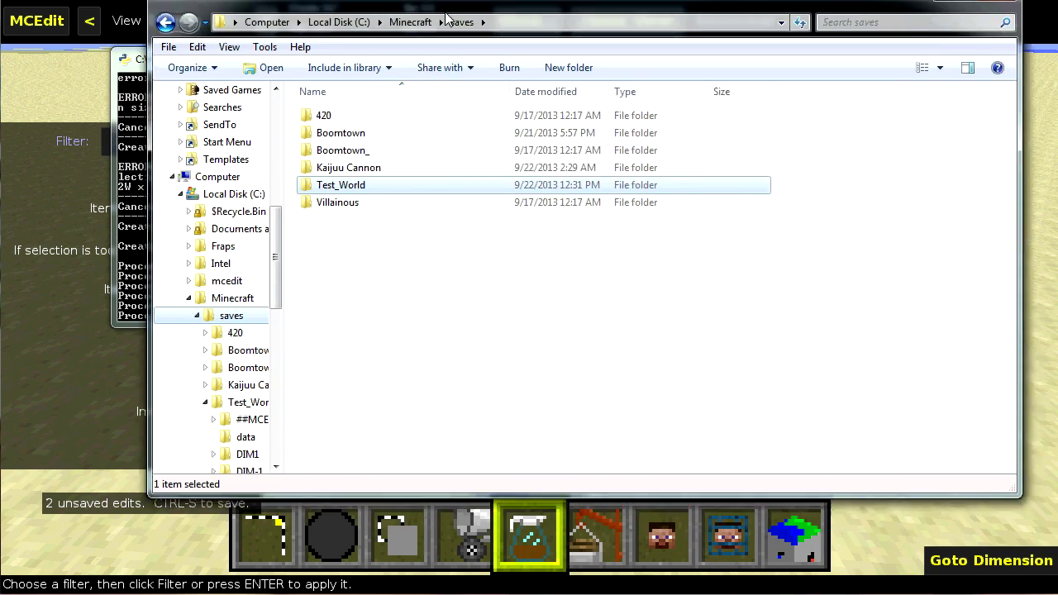
pyautogui.moveTo(446, 18); pyautogui.dragTo(380, 46)
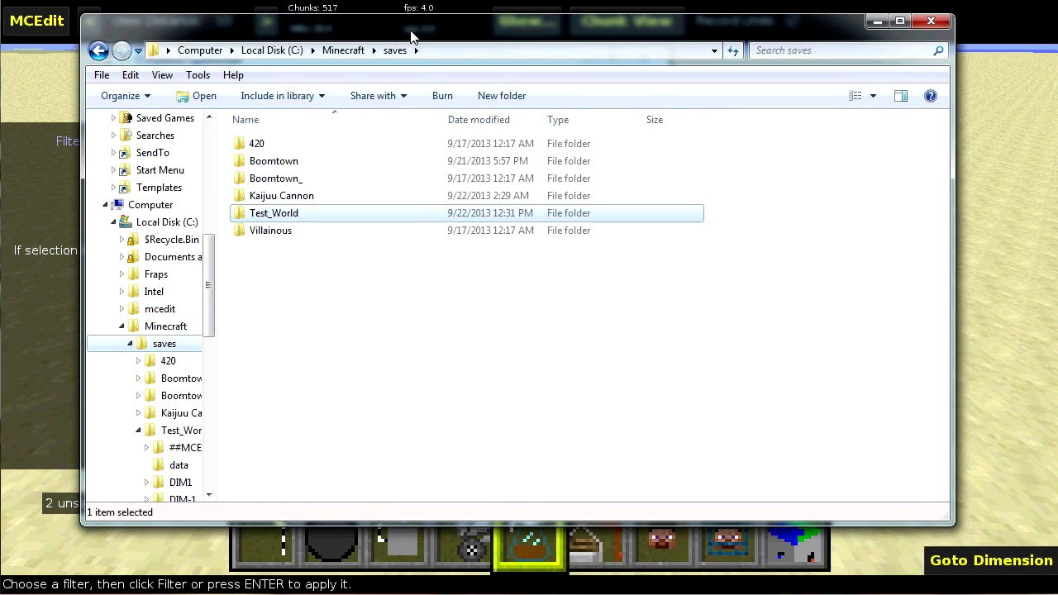
pyautogui.doubleClick(275, 215)
pyautogui.click(260, 163)
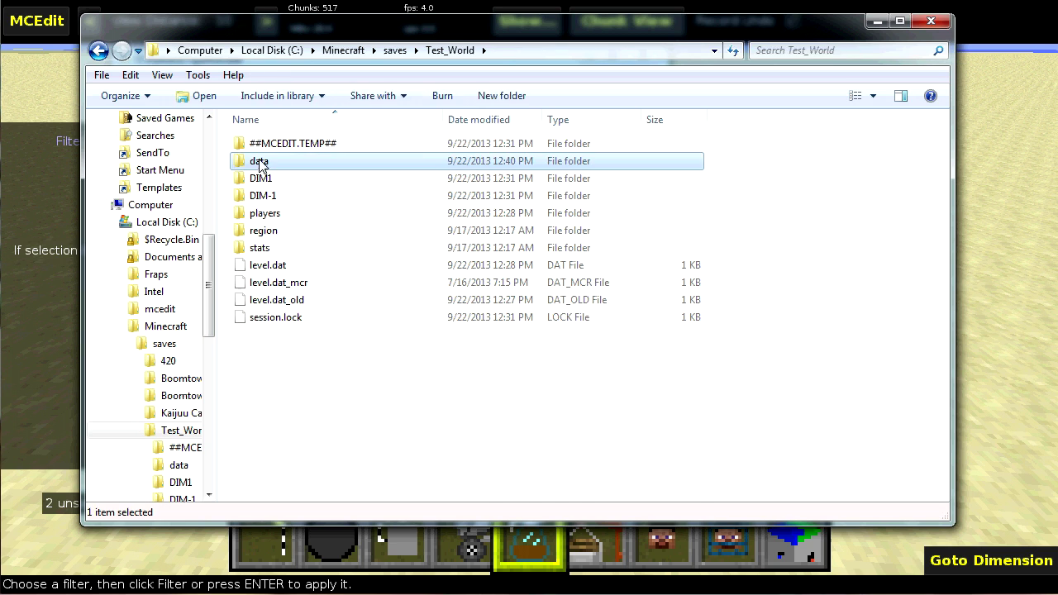
pyautogui.doubleClick(260, 163)
pyautogui.moveTo(939, 256); pyautogui.dragTo(928, 446)
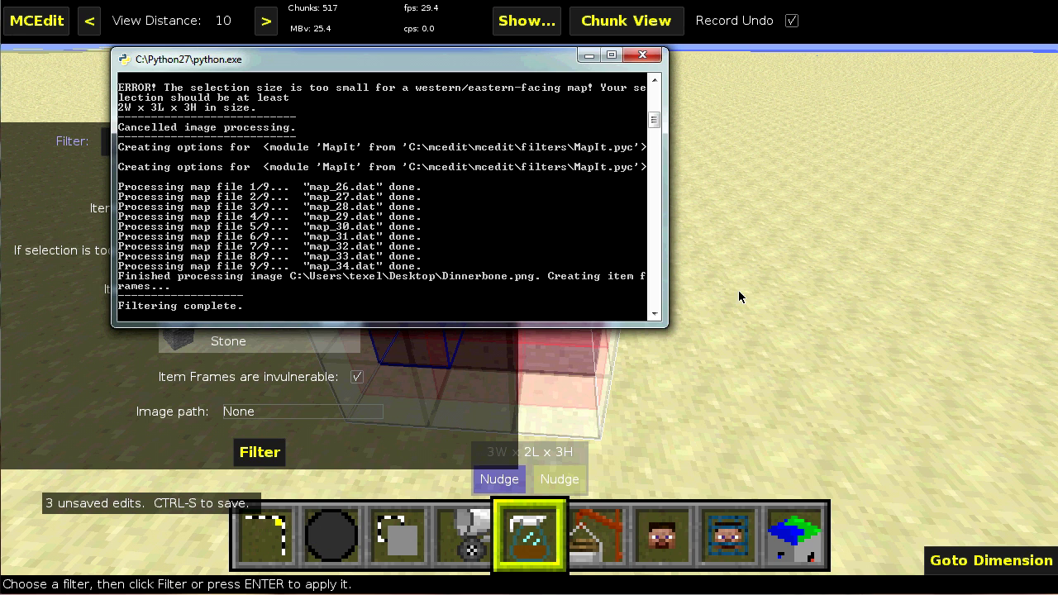
# - Return to MCEdit, make a 1W x 2L x 1H selection on the sand and view the new item frame wall from the front
pyautogui.click(766, 195)
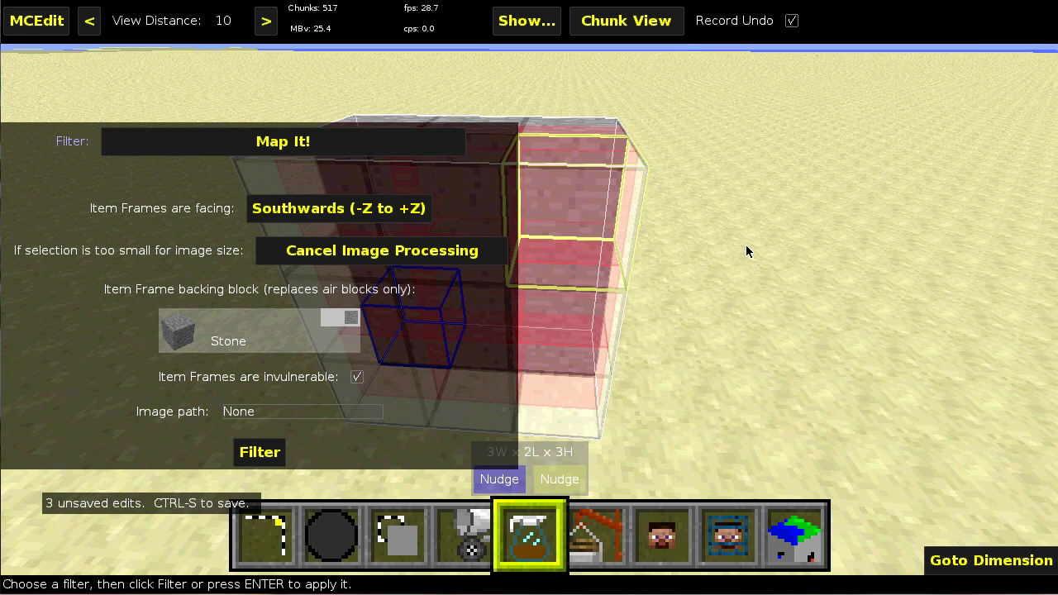
pyautogui.press('1')
pyautogui.press('d')
pyautogui.moveTo(746, 246); pyautogui.dragTo(529, 264, button='right')
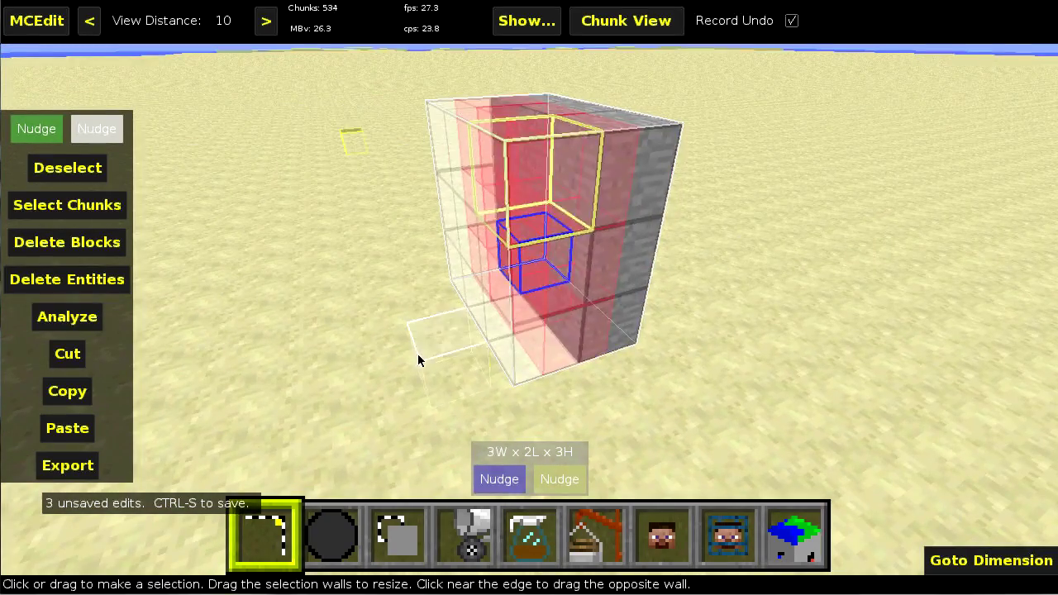
pyautogui.moveTo(418, 357); pyautogui.dragTo(414, 355)
pyautogui.moveTo(414, 355); pyautogui.dragTo(248, 318, button='right')
pyautogui.press('w')
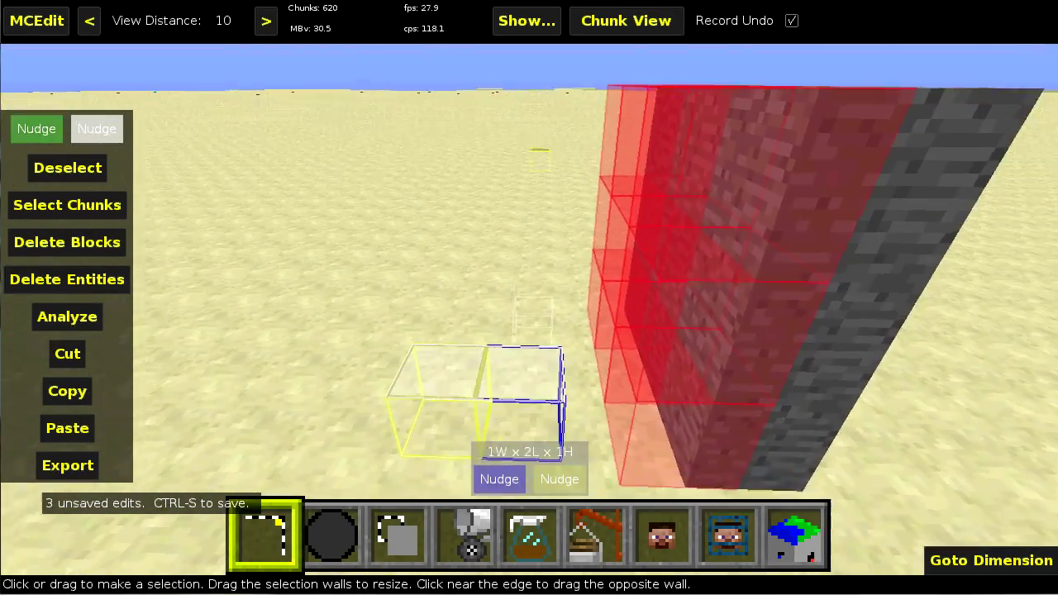
pyautogui.press('a')
pyautogui.moveTo(529, 298); pyautogui.dragTo(553, 326, button='right')
pyautogui.press('s')
pyautogui.press('w')
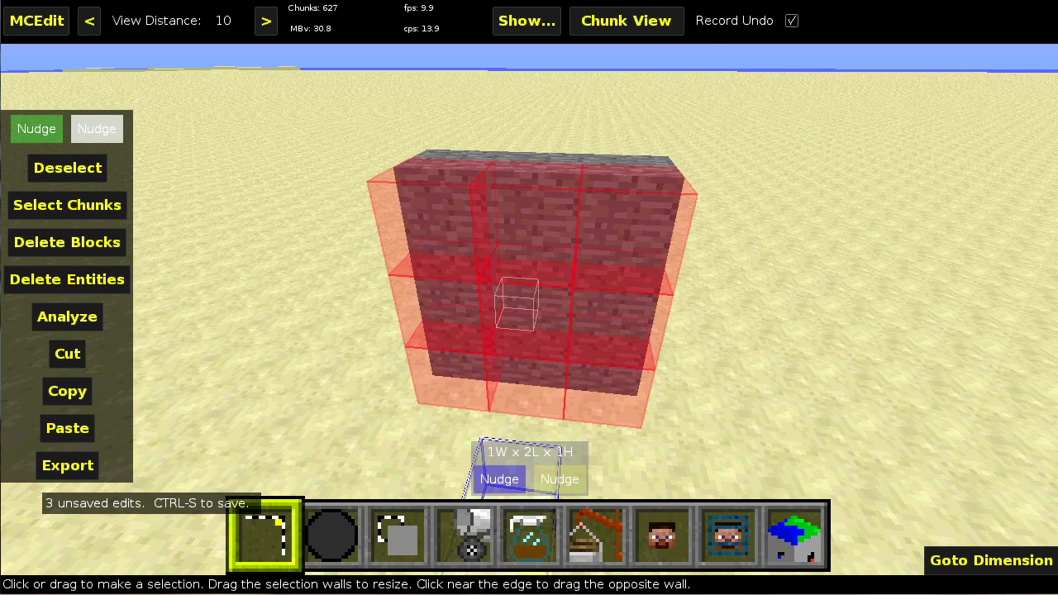
# - Switch to the Desktop folder and check the image dimensions in the properties of Dinnerbone.png
pyautogui.hotkey('alt', 'Tab')
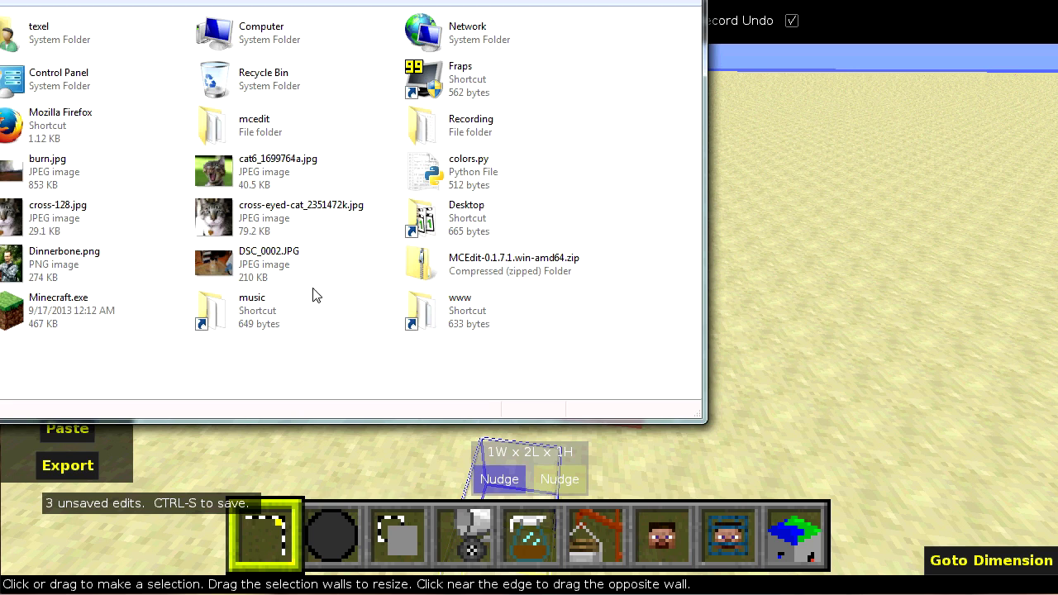
pyautogui.rightClick(69, 269)
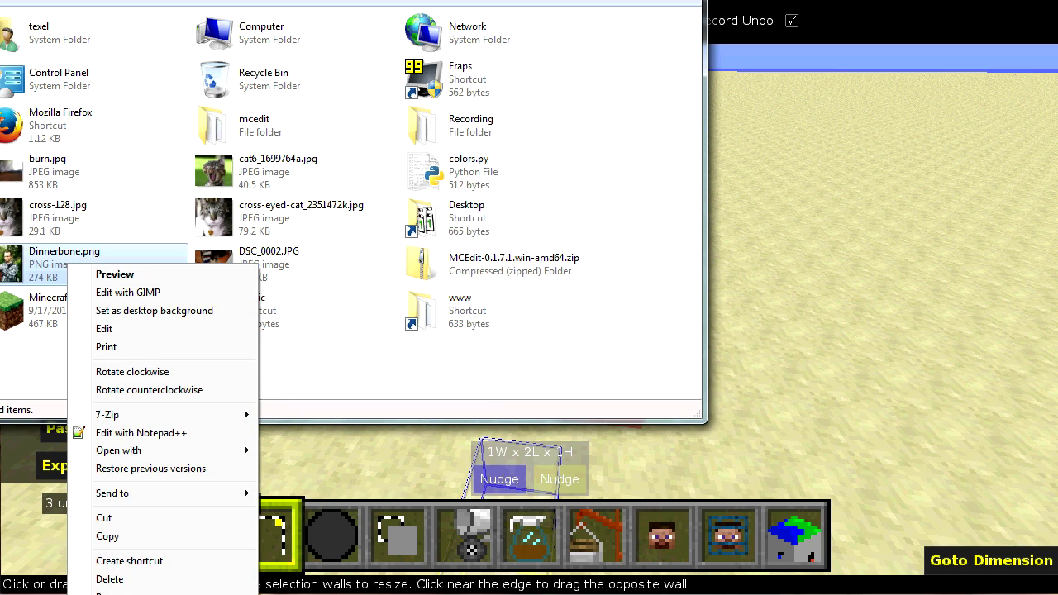
pyautogui.click(120, 594)
pyautogui.moveTo(187, 279); pyautogui.dragTo(301, 81)
pyautogui.click(291, 108)
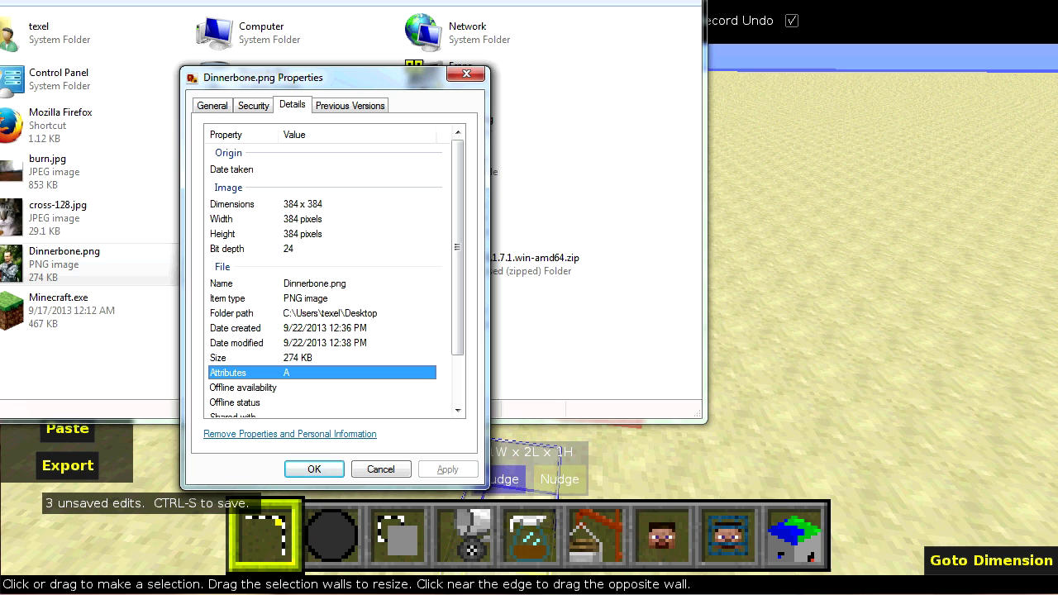
# - Review the processed map files in the Python console and return to MCEdit
pyautogui.hotkey('alt', 'Tab')
pyautogui.hotkey('alt', 'Tab')
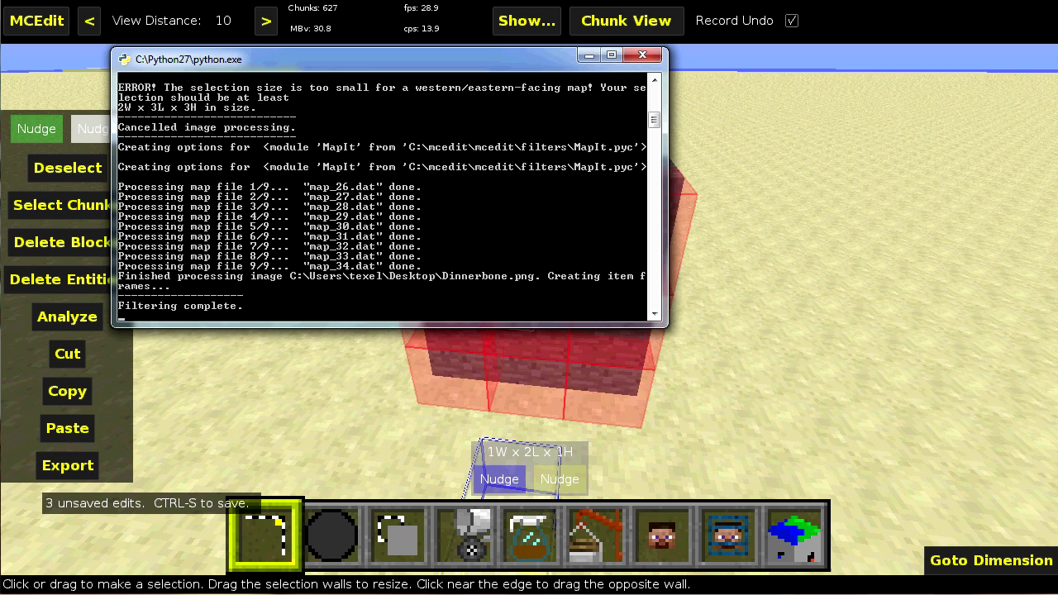
pyautogui.hotkey('alt', 'Tab')
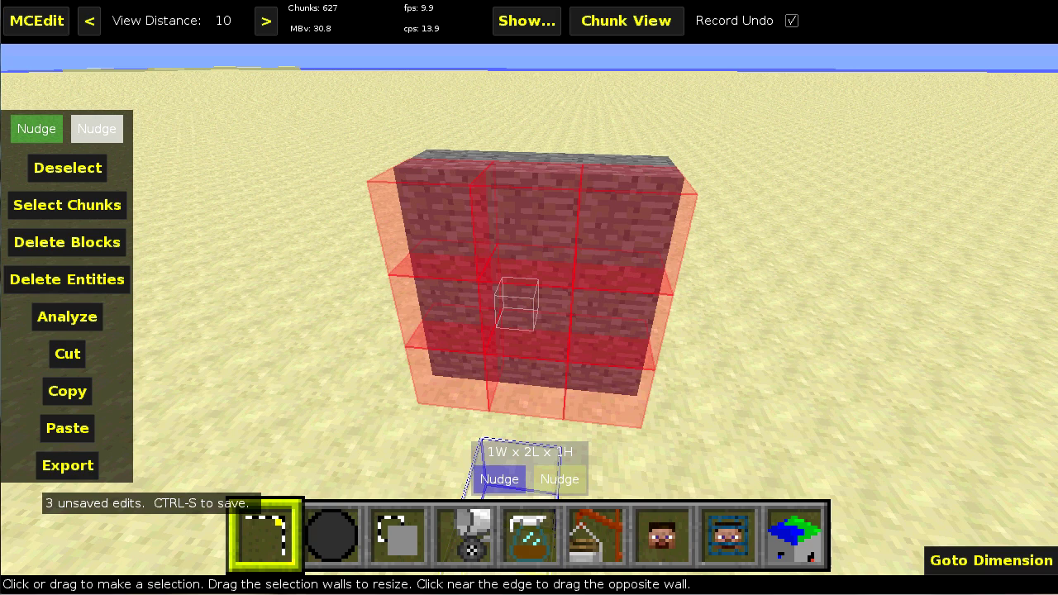
# - Switch to Firefox and examine the base color and map color tables on the Minecraft Wiki's Map Item Format page
pyautogui.hotkey('alt', 'Tab')
pyautogui.moveTo(971, 0); pyautogui.dragTo(585, 3)
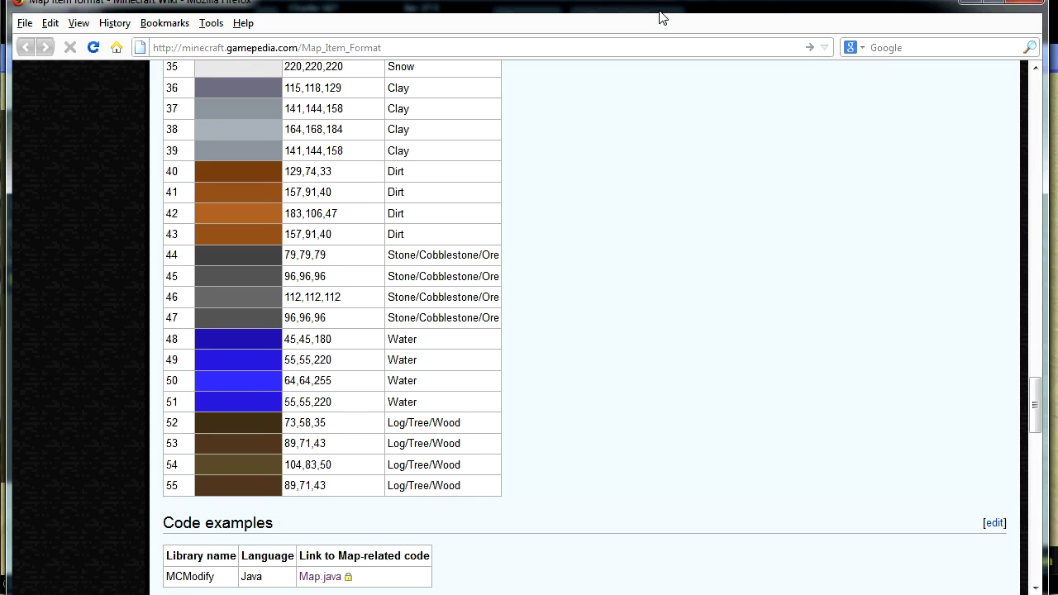
pyautogui.moveTo(1031, 398); pyautogui.dragTo(1045, 229)
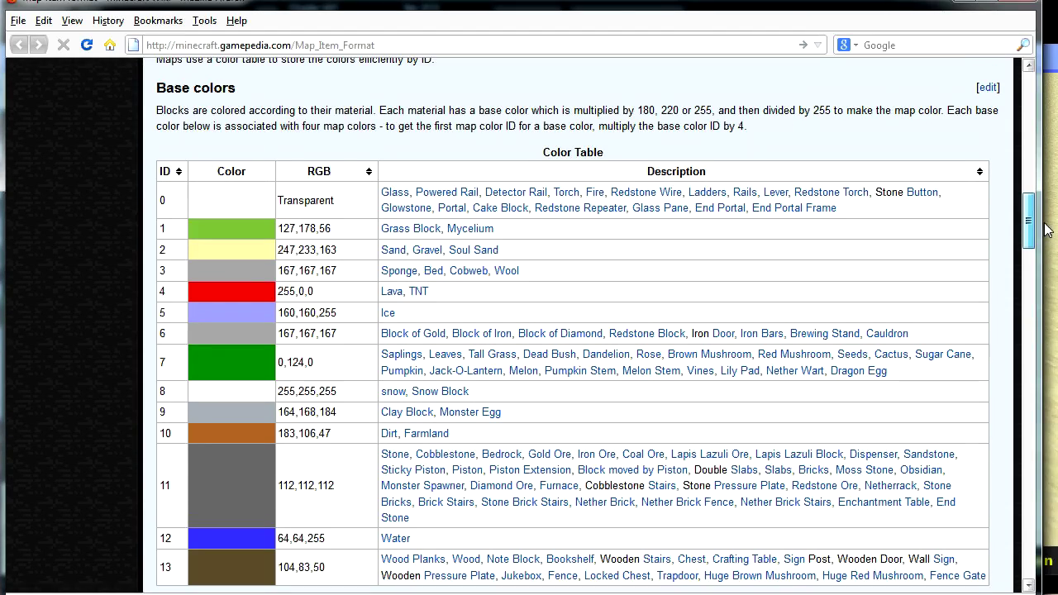
pyautogui.scroll(-2, 349, 329)
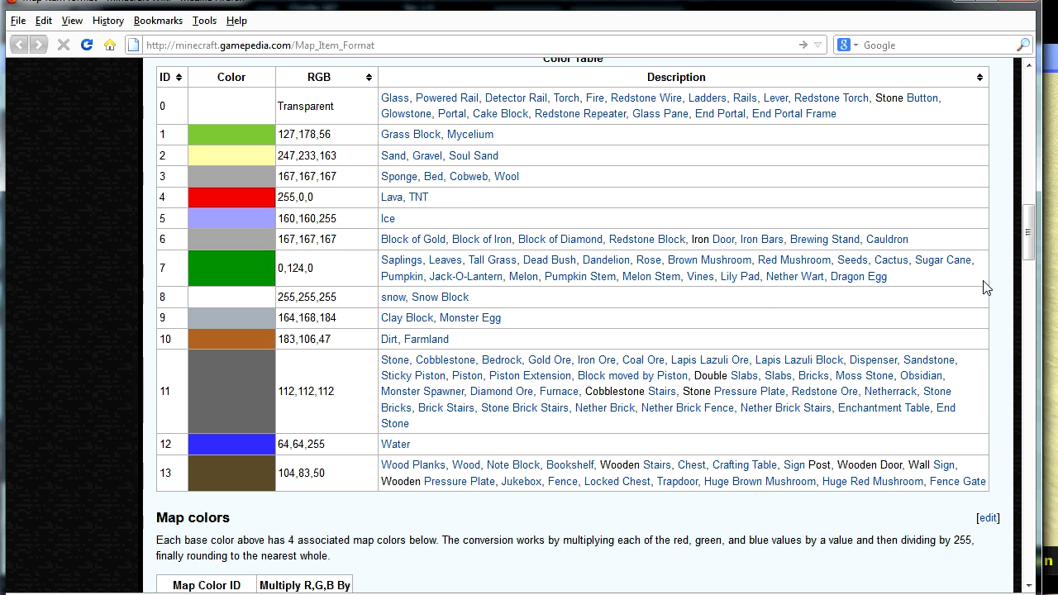
pyautogui.moveTo(1029, 235); pyautogui.dragTo(916, 329)
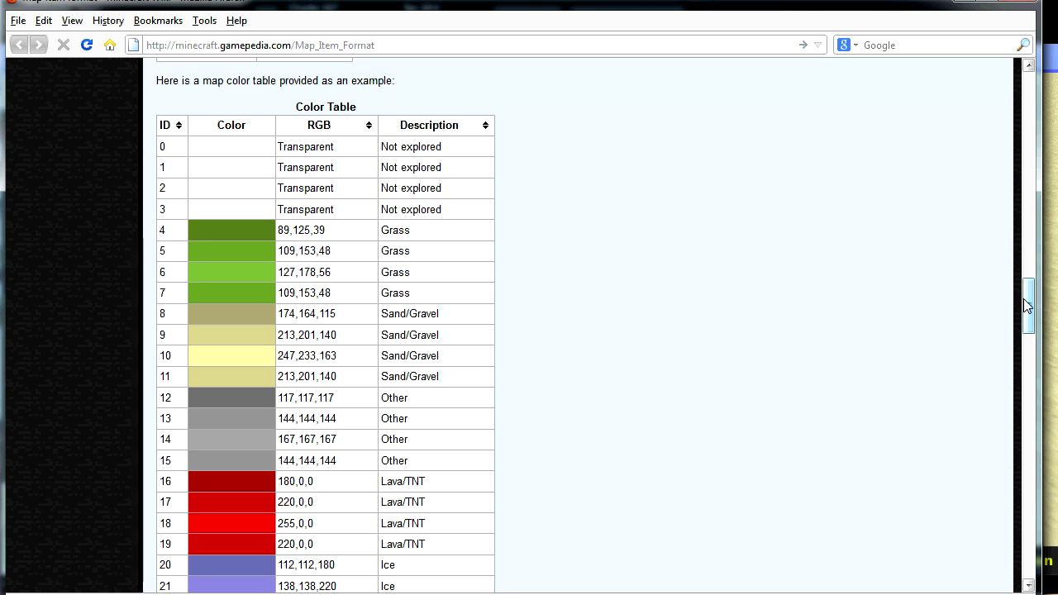
pyautogui.moveTo(1029, 311); pyautogui.dragTo(956, 444)
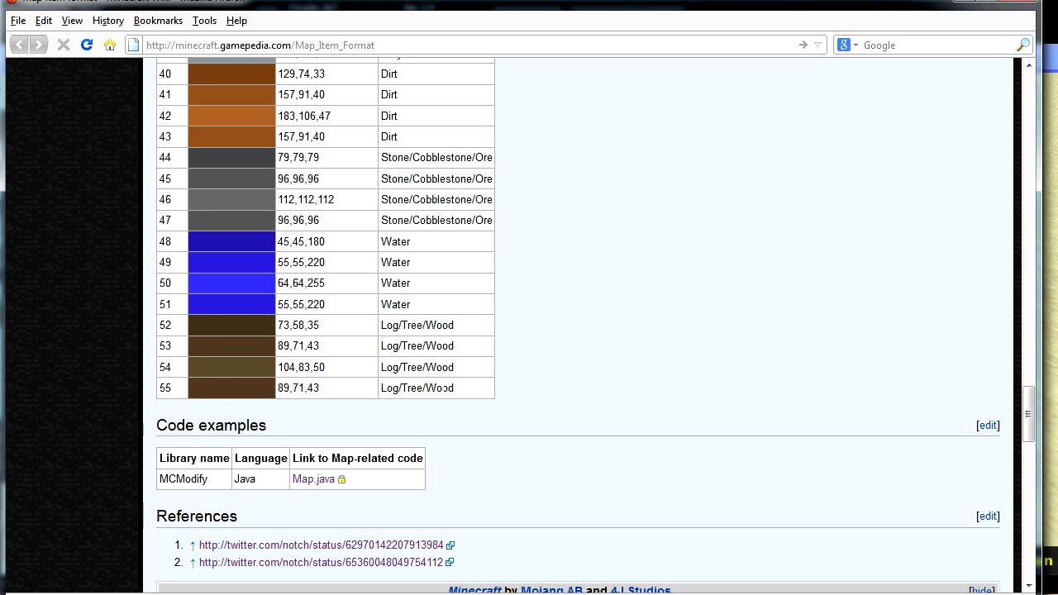
pyautogui.moveTo(1036, 424); pyautogui.dragTo(1029, 299)
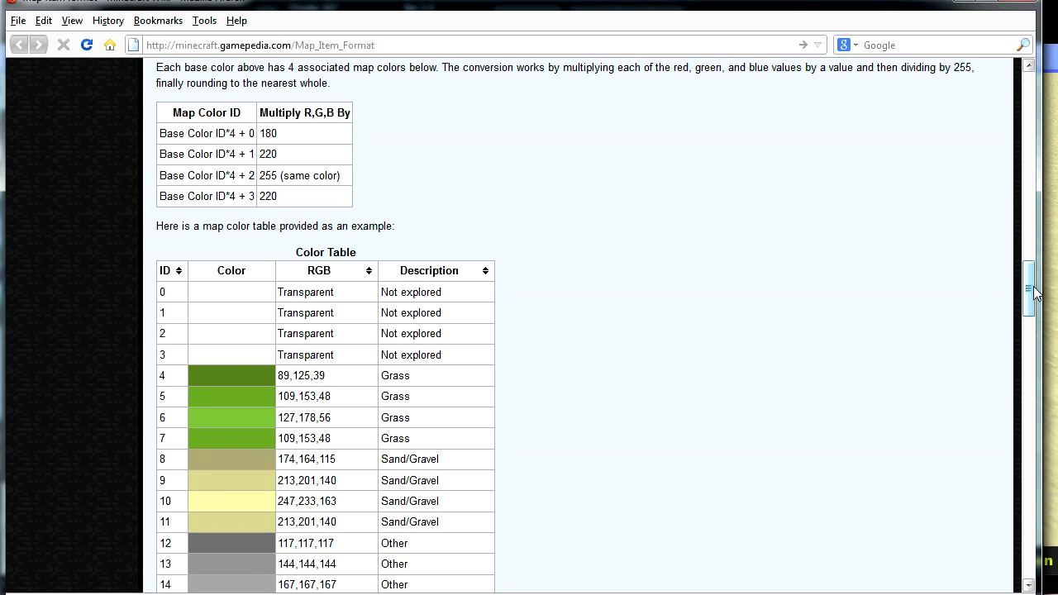
pyautogui.moveTo(1033, 295); pyautogui.dragTo(1030, 423)
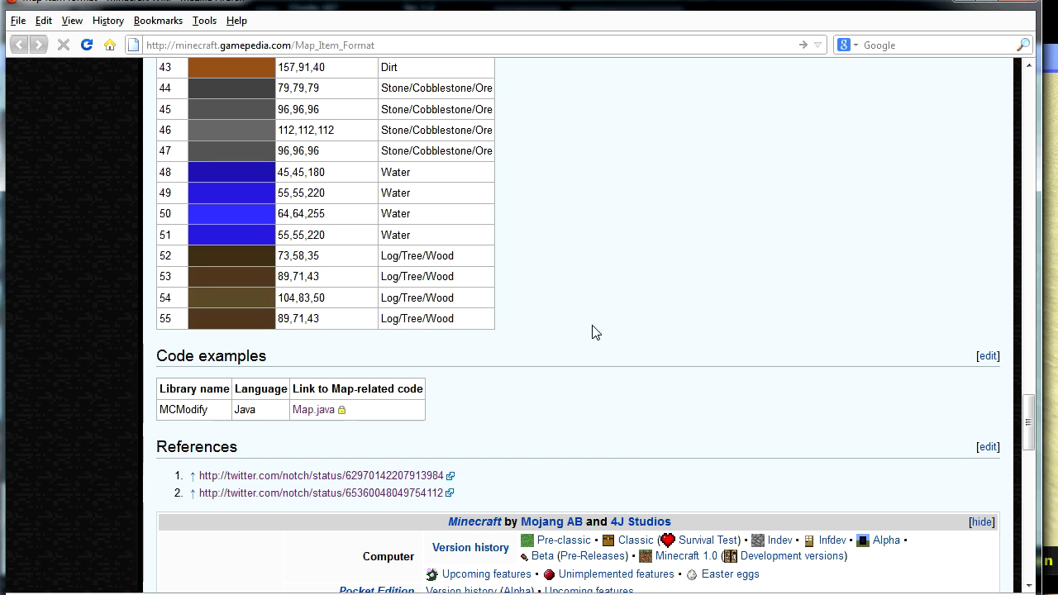
# - Examine the RGB values of the Log/Tree/Wood and neighbouring entries at the end of the map color table
pyautogui.moveTo(333, 255); pyautogui.dragTo(254, 258)
pyautogui.click(357, 265)
pyautogui.moveTo(327, 260); pyautogui.dragTo(278, 260)
pyautogui.click(327, 261)
pyautogui.click(326, 253)
pyautogui.click(338, 265)
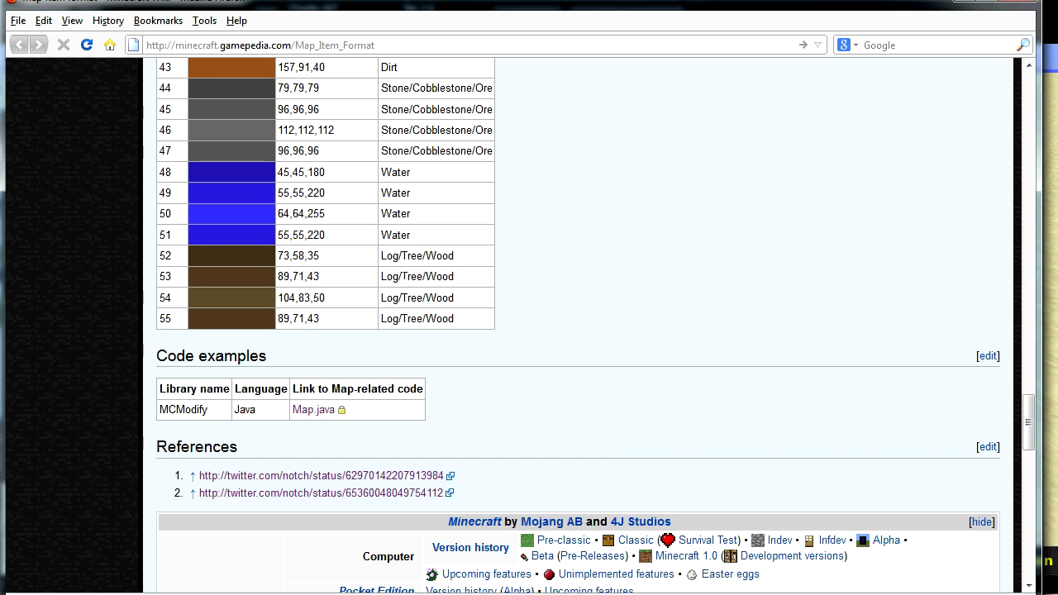
pyautogui.scroll(2, 763, 286)
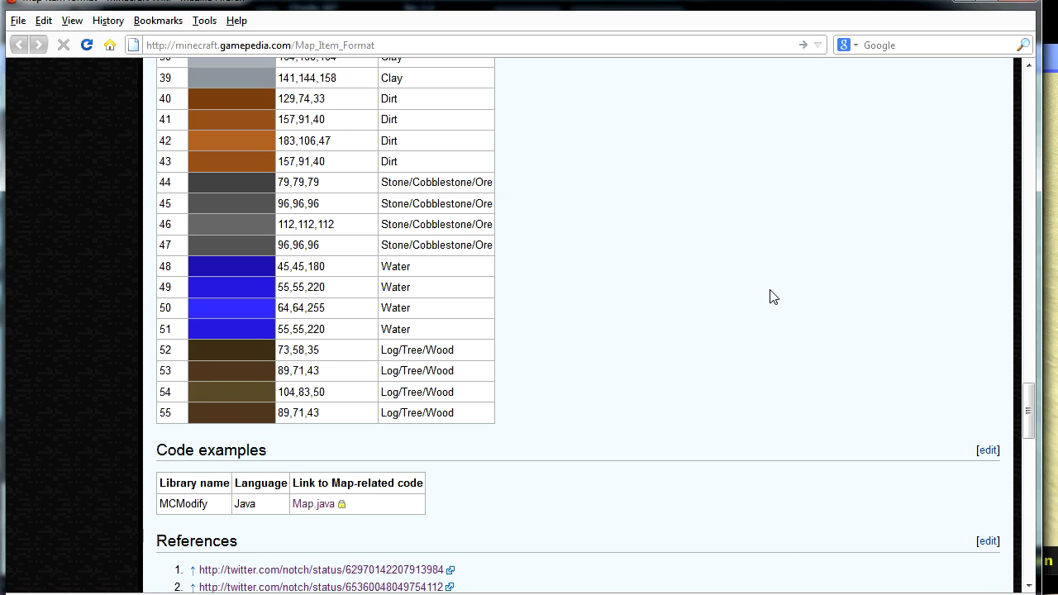
pyautogui.scroll(1, 886, 377)
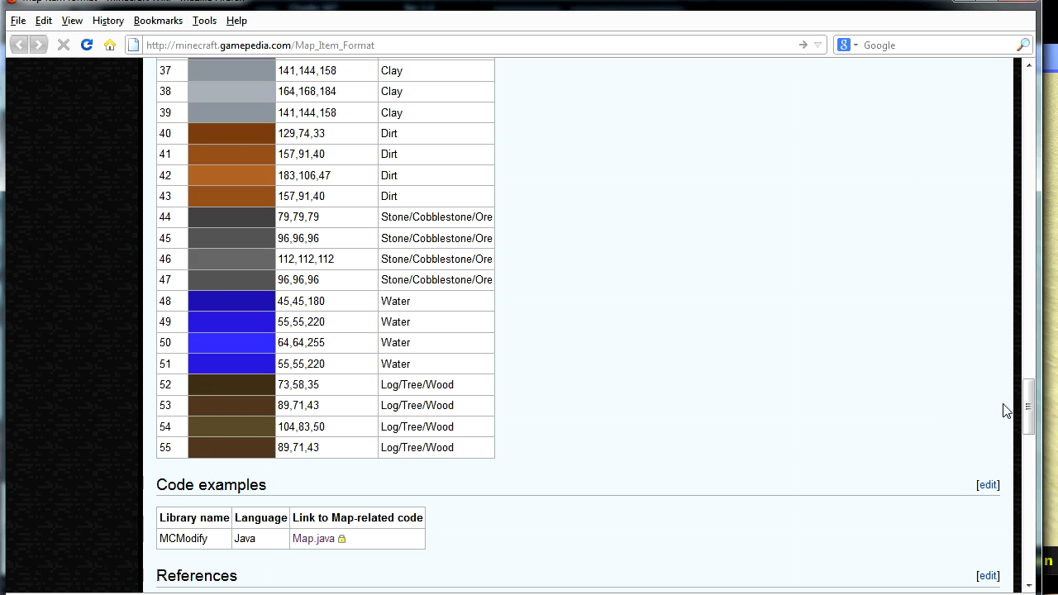
pyautogui.moveTo(1026, 415); pyautogui.dragTo(986, 413)
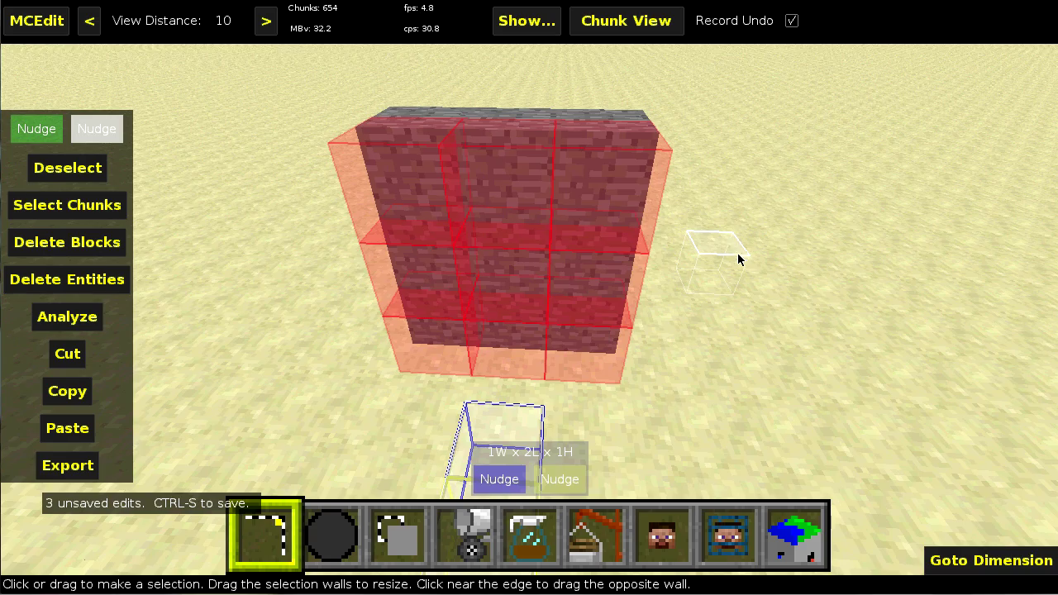
# - Fly from the item frame wall to the lone chest on the sand and check what it contains
pyautogui.rightClick(738, 254)
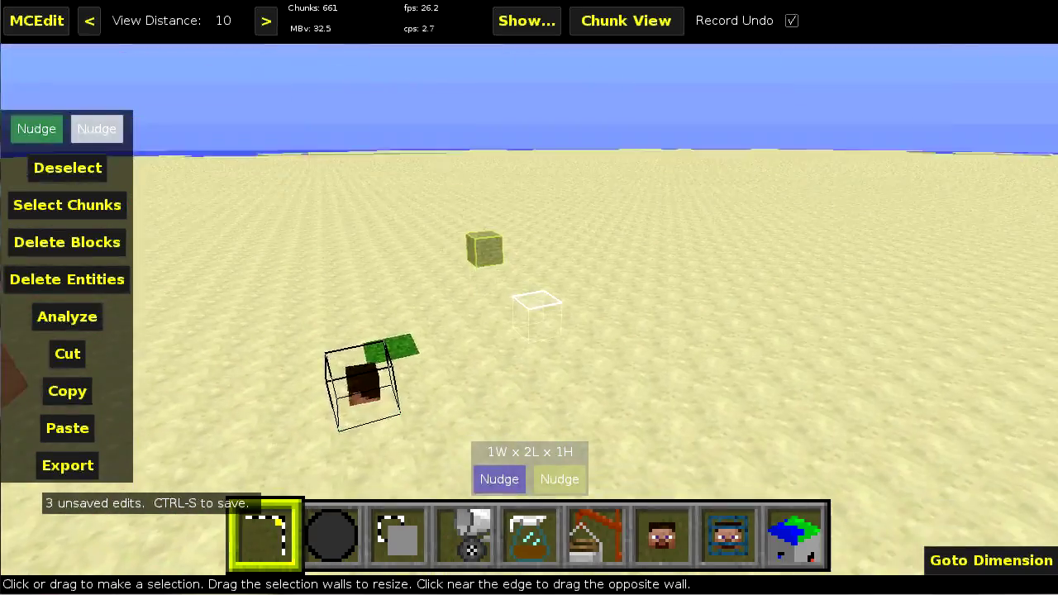
pyautogui.press('w')
pyautogui.press('w')
pyautogui.press('d')
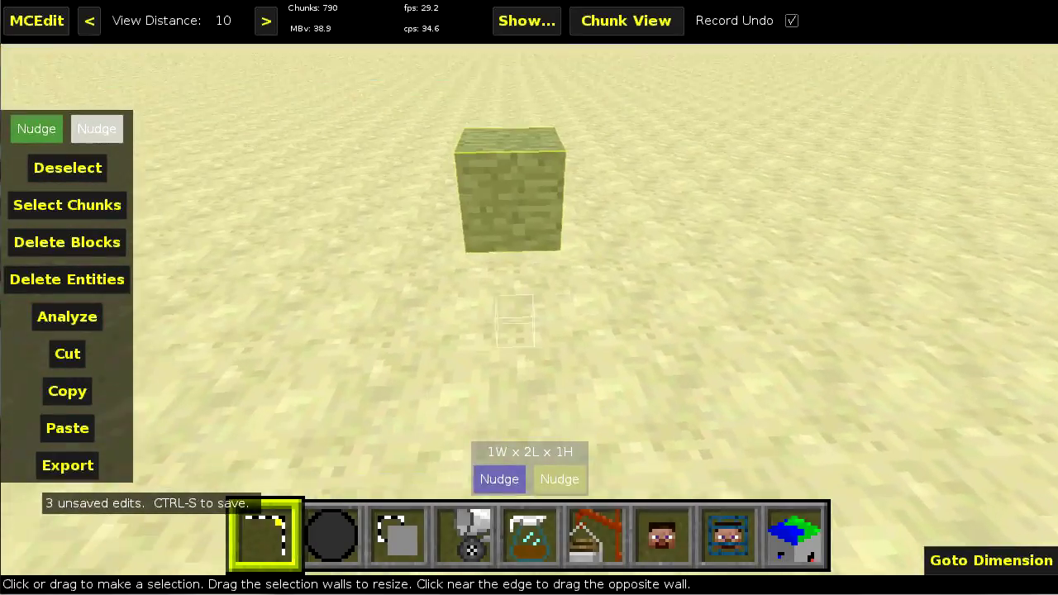
pyautogui.press('s')
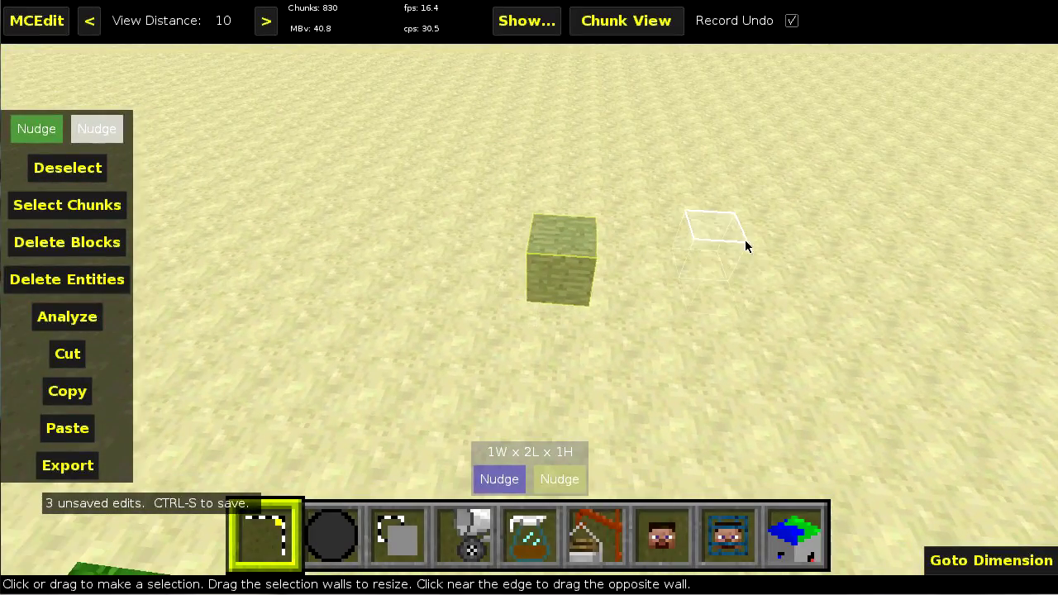
pyautogui.moveTo(563, 263)
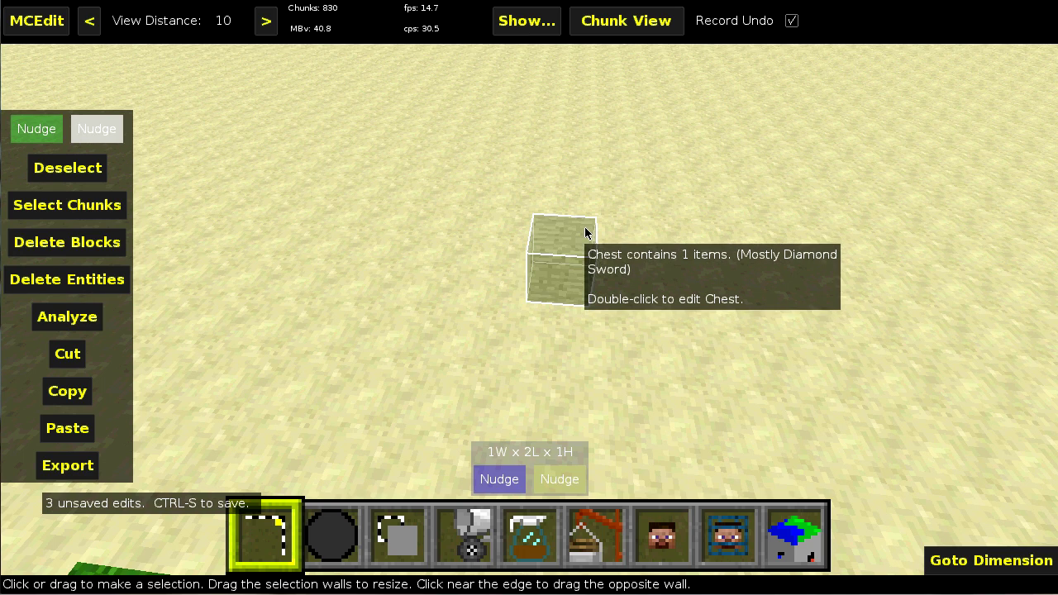
# - Create a bedrock pillar 2W x 2L x 5H on the open sand and bring up the Place Blocks filter for it
pyautogui.rightClick(305, 257)
pyautogui.moveTo(247, 199); pyautogui.dragTo(311, 265, button='right')
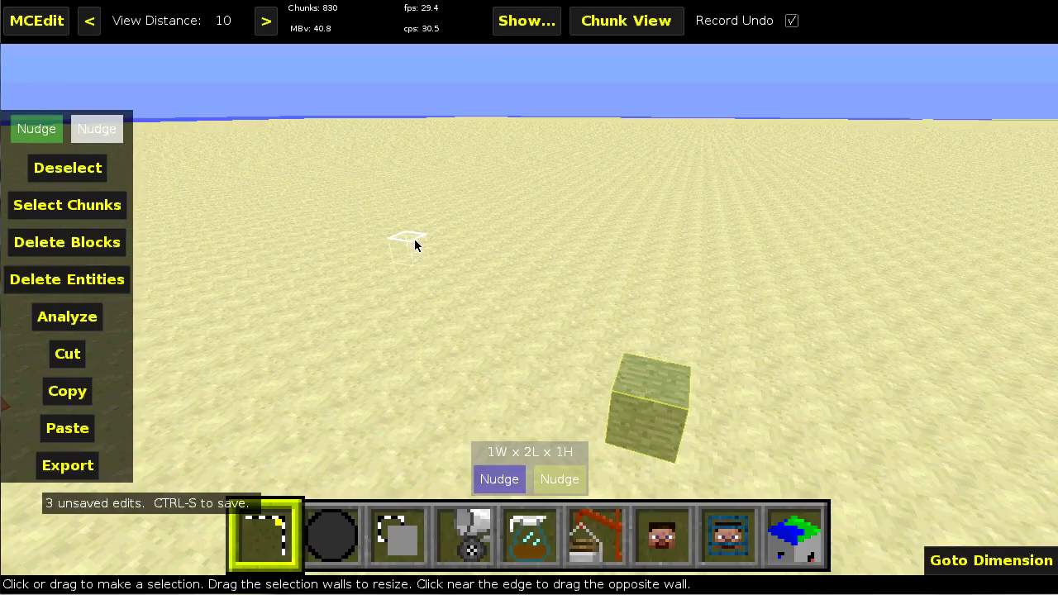
pyautogui.moveTo(414, 239); pyautogui.dragTo(530, 233)
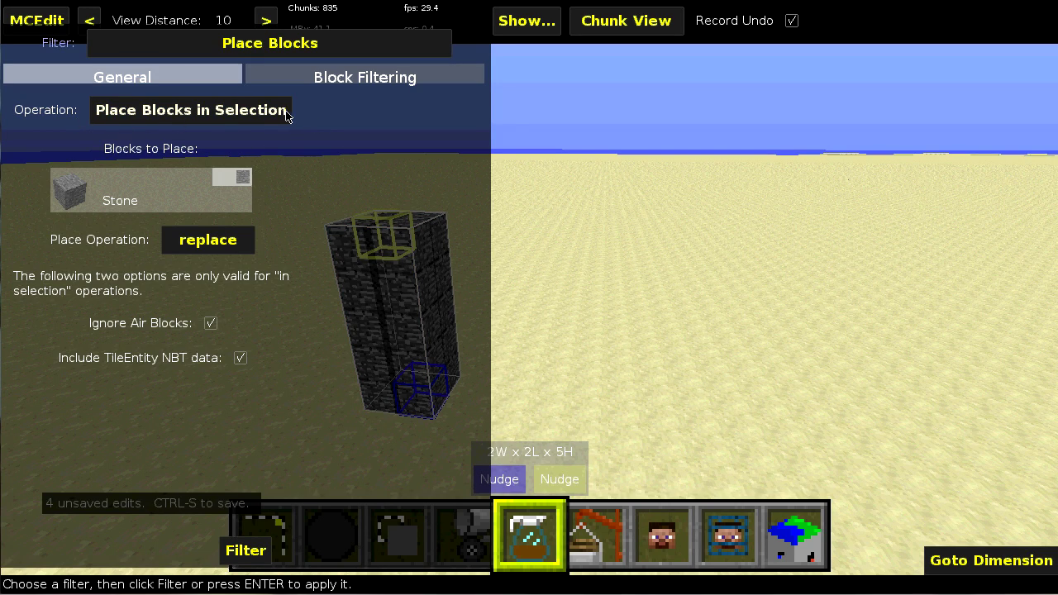
# - Examine the Place Blocks filter's block filtering modes and filter block slots, leaving block filtering at None
pyautogui.click(306, 78)
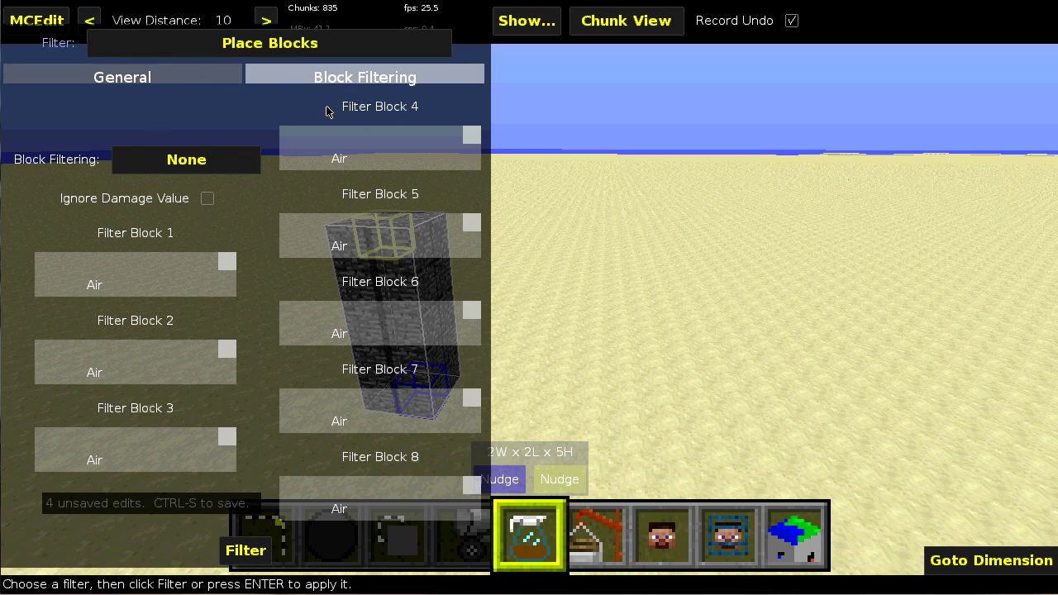
pyautogui.click(180, 167)
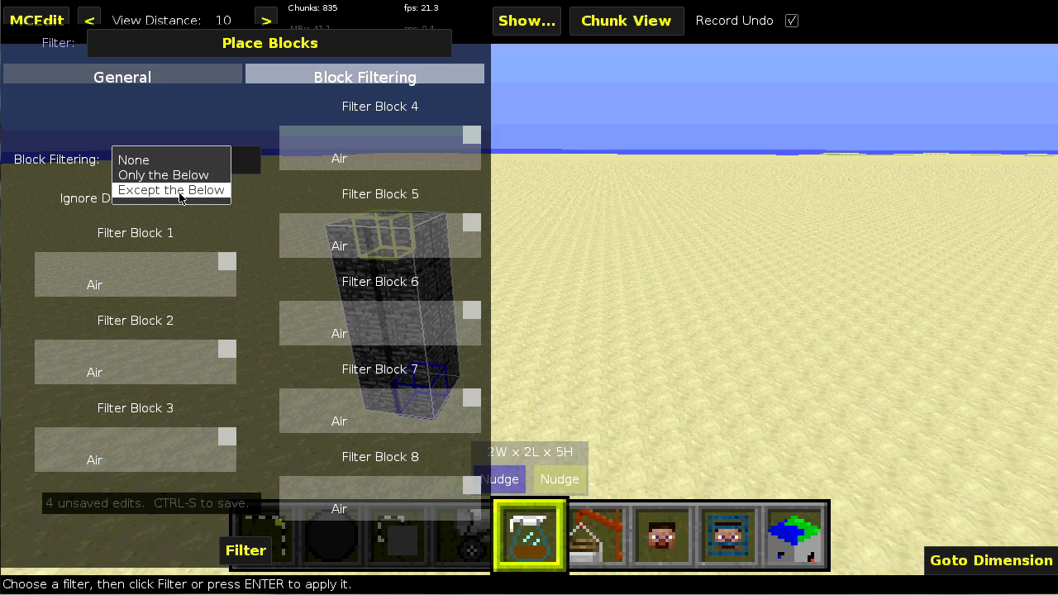
pyautogui.click(183, 110)
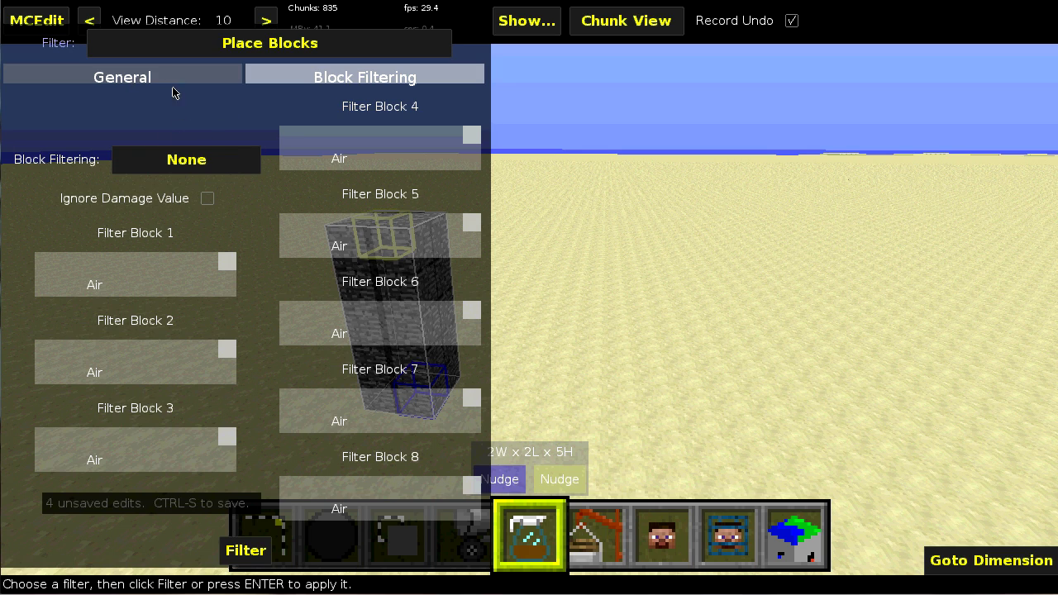
pyautogui.click(132, 87)
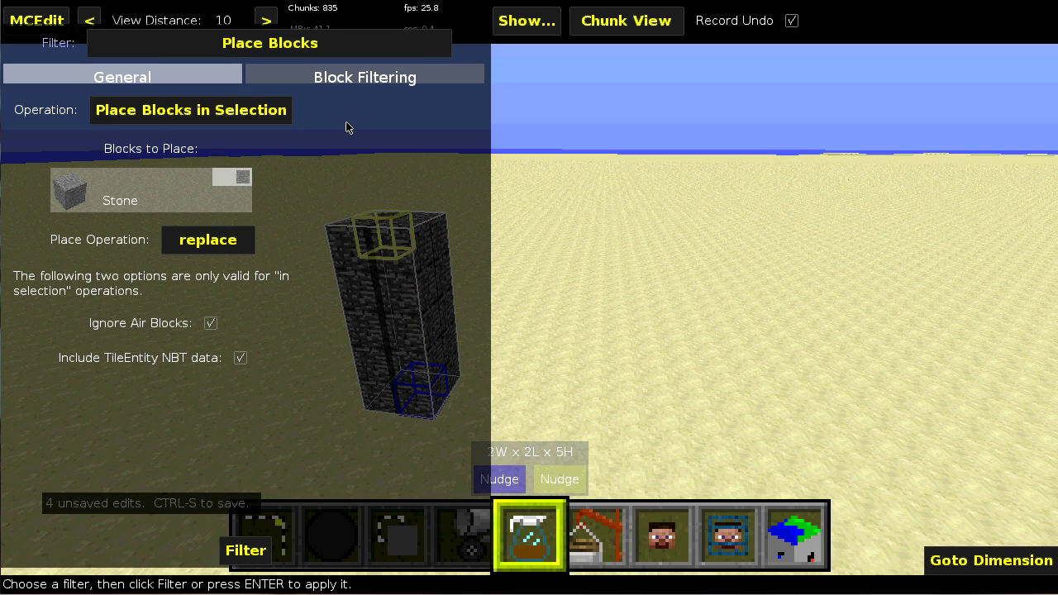
pyautogui.click(323, 80)
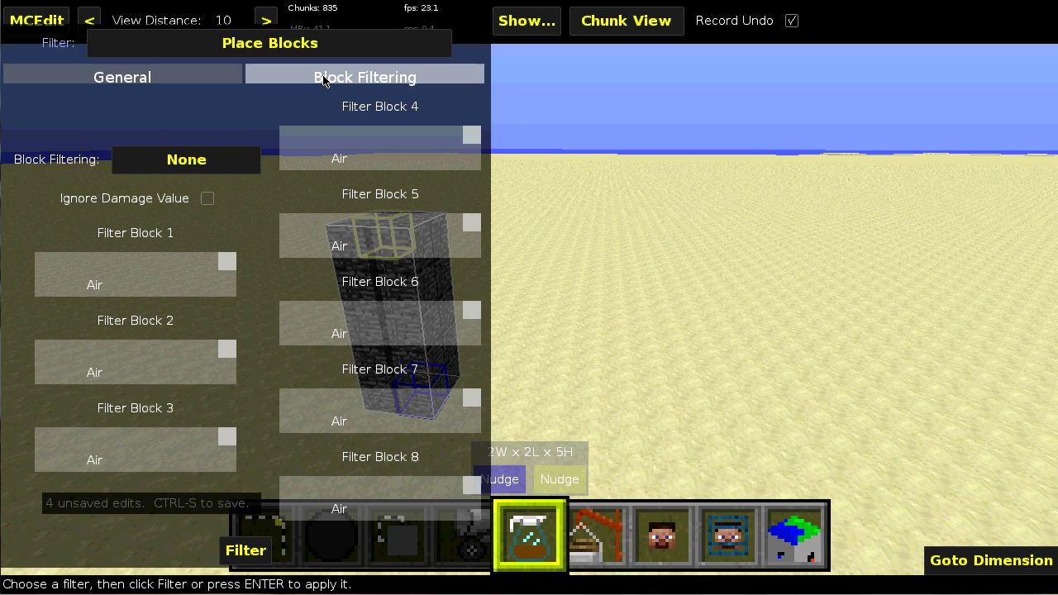
pyautogui.click(103, 83)
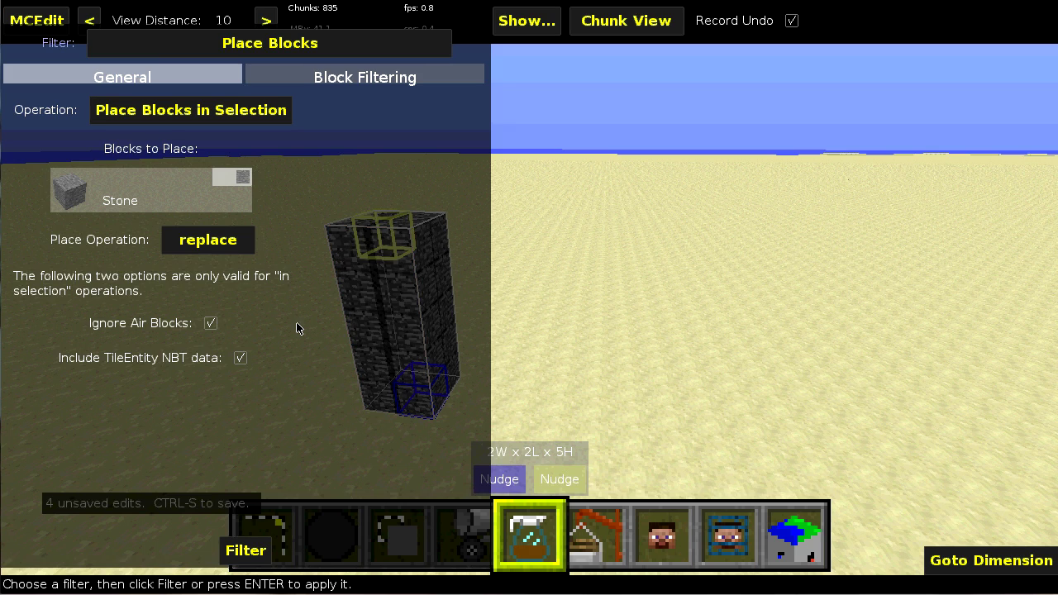
# - Review the place operation choices, keep replace selected, and recheck the block filtering settings
pyautogui.click(202, 246)
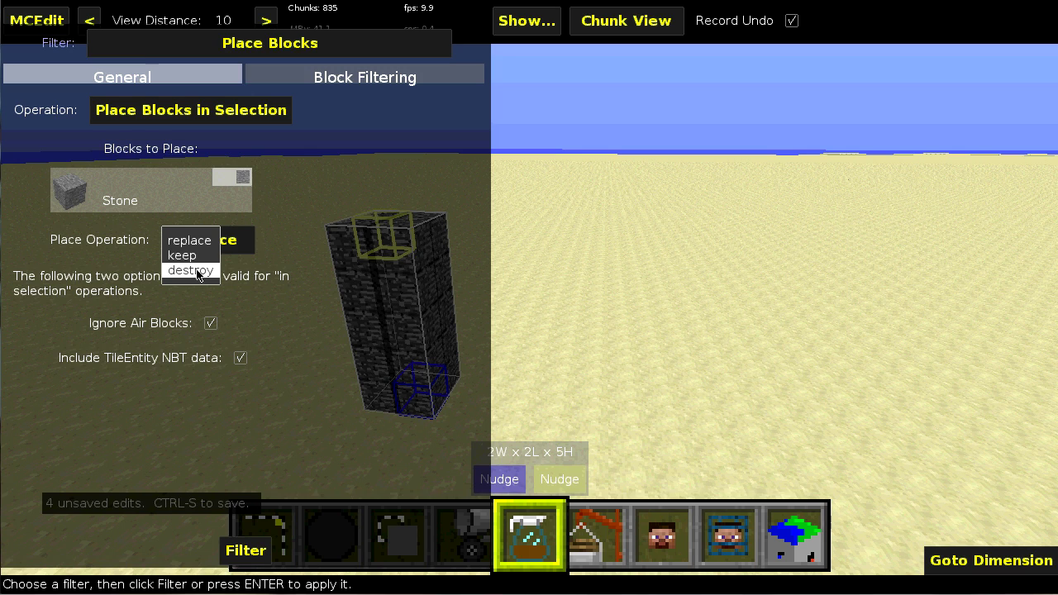
pyautogui.click(211, 241)
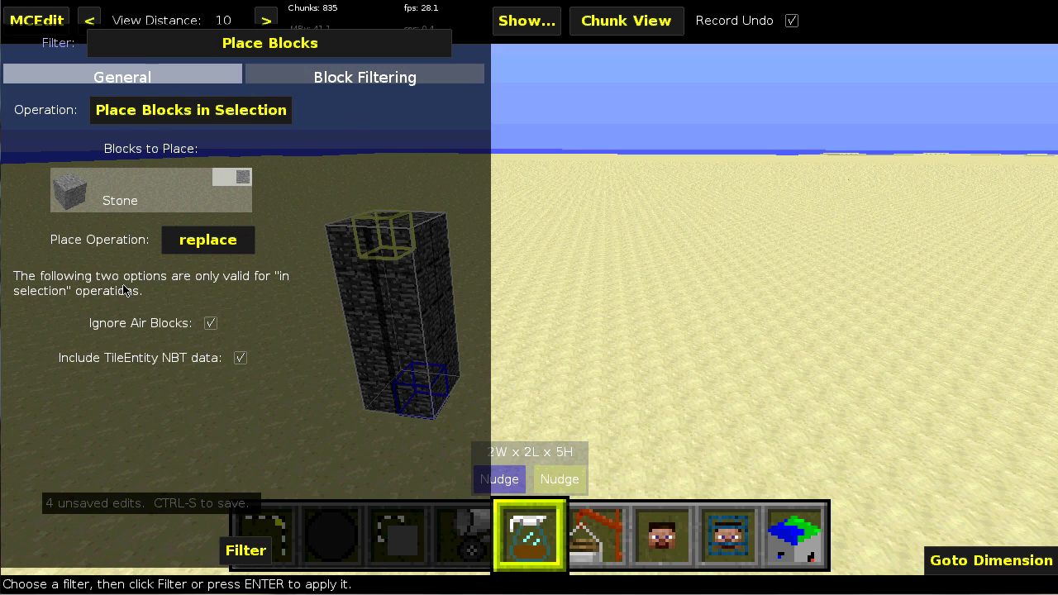
pyautogui.click(289, 77)
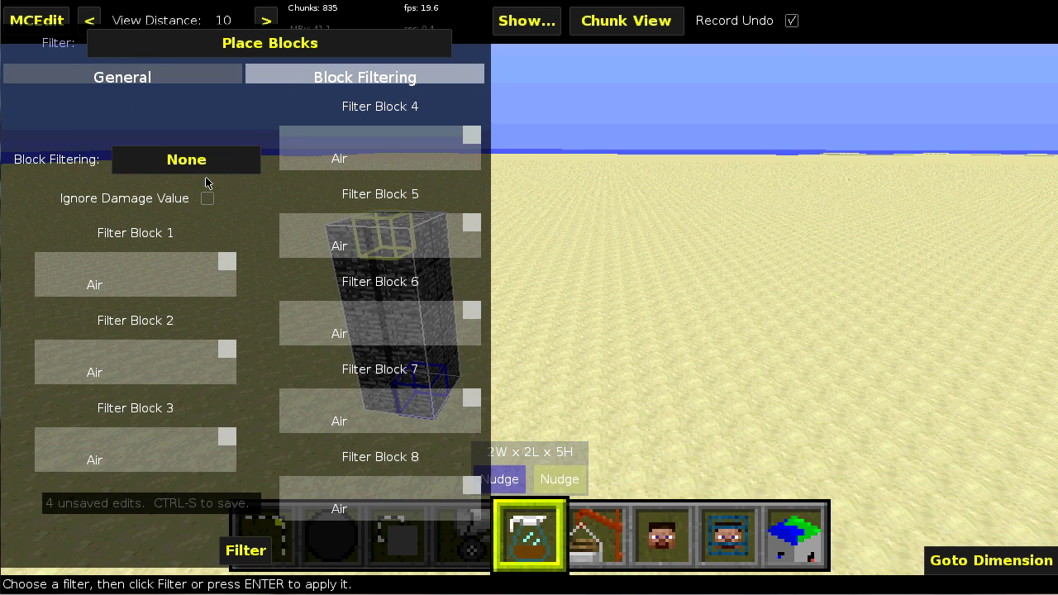
pyautogui.click(132, 83)
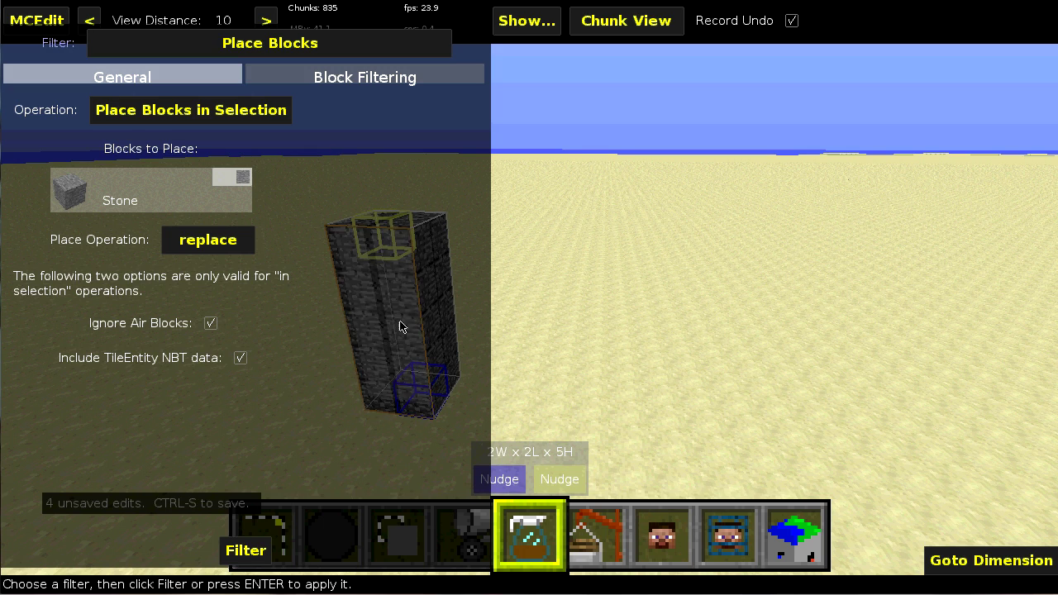
# - Run the Place Blocks filter on the bedrock pillar and save the schematic as place_bedrock
pyautogui.click(263, 559)
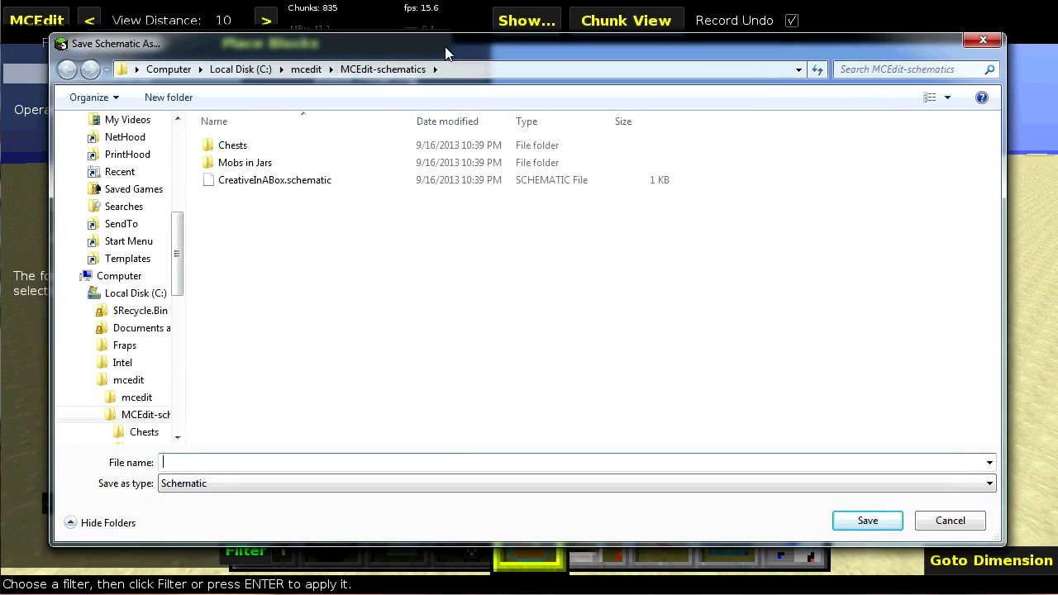
pyautogui.moveTo(444, 46); pyautogui.dragTo(436, 43)
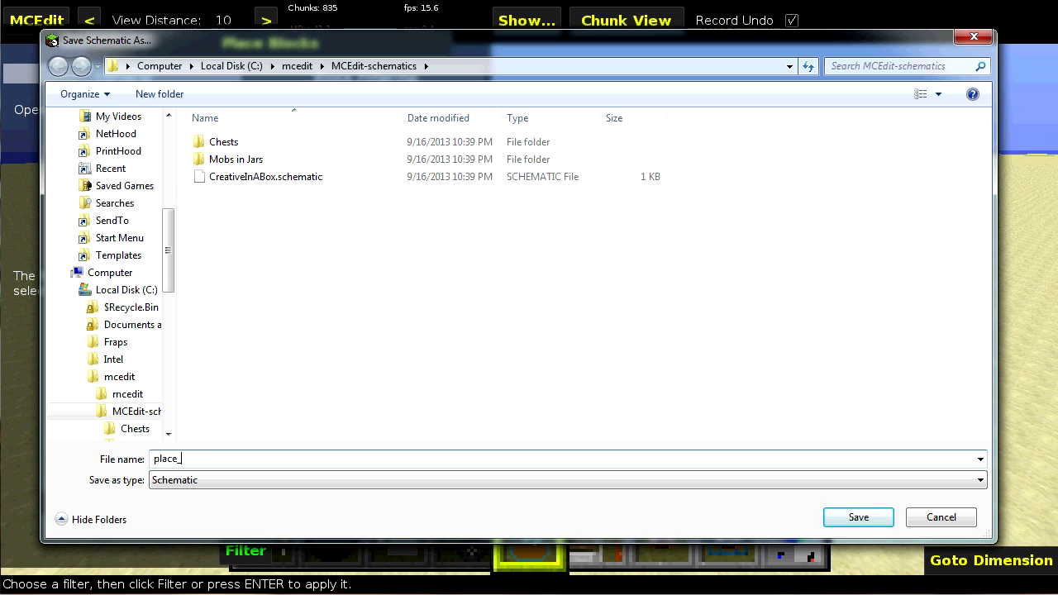
pyautogui.write('bedrock')
pyautogui.click(872, 517)
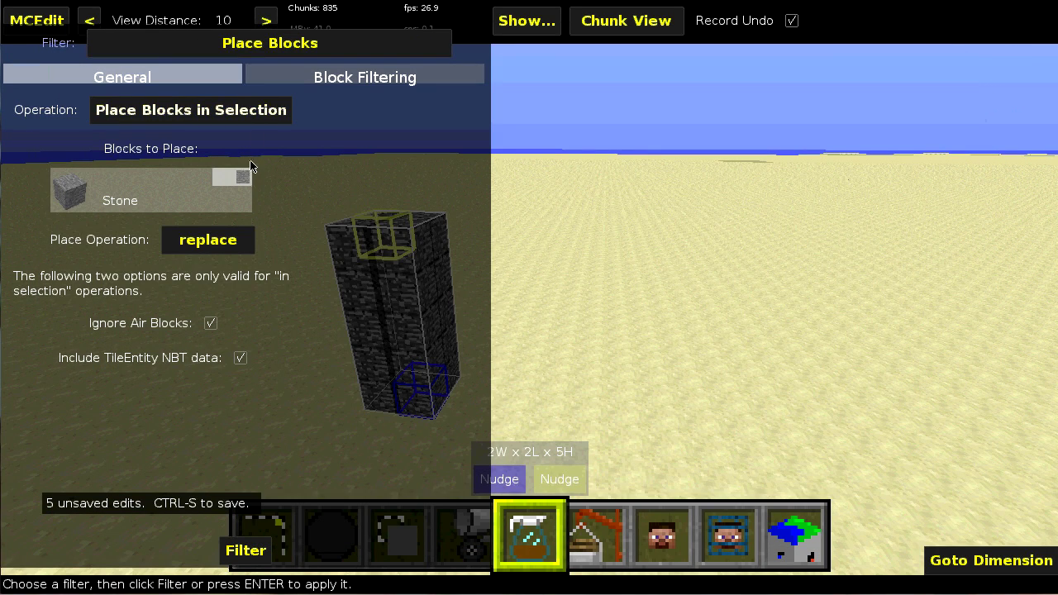
# - Change the block to place to Air, run the filter on the pillar again and save the schematic as place_air
pyautogui.click(170, 186)
pyautogui.click(457, 159)
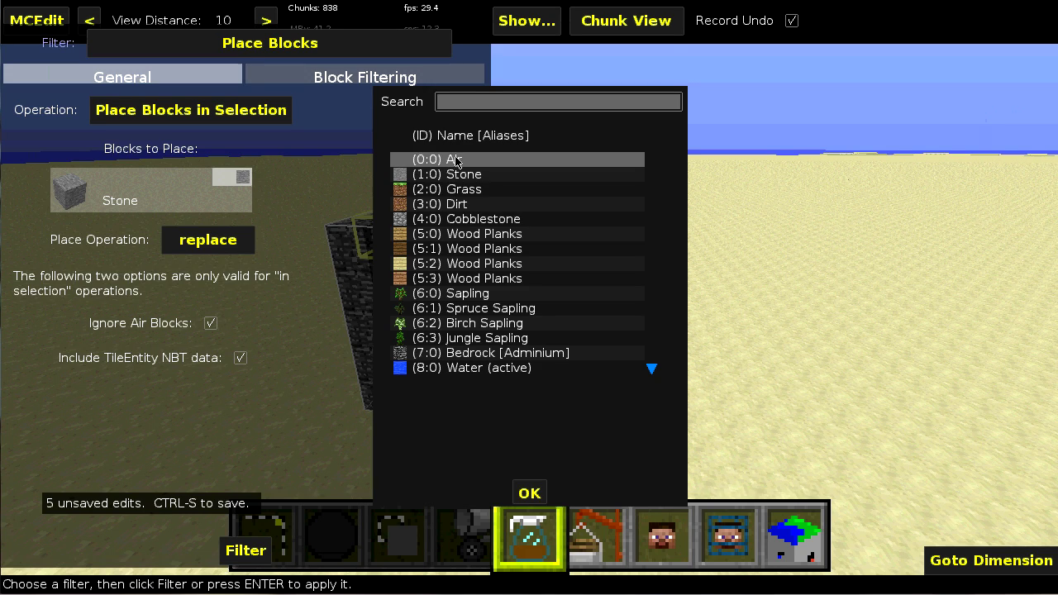
pyautogui.click(528, 494)
pyautogui.click(246, 549)
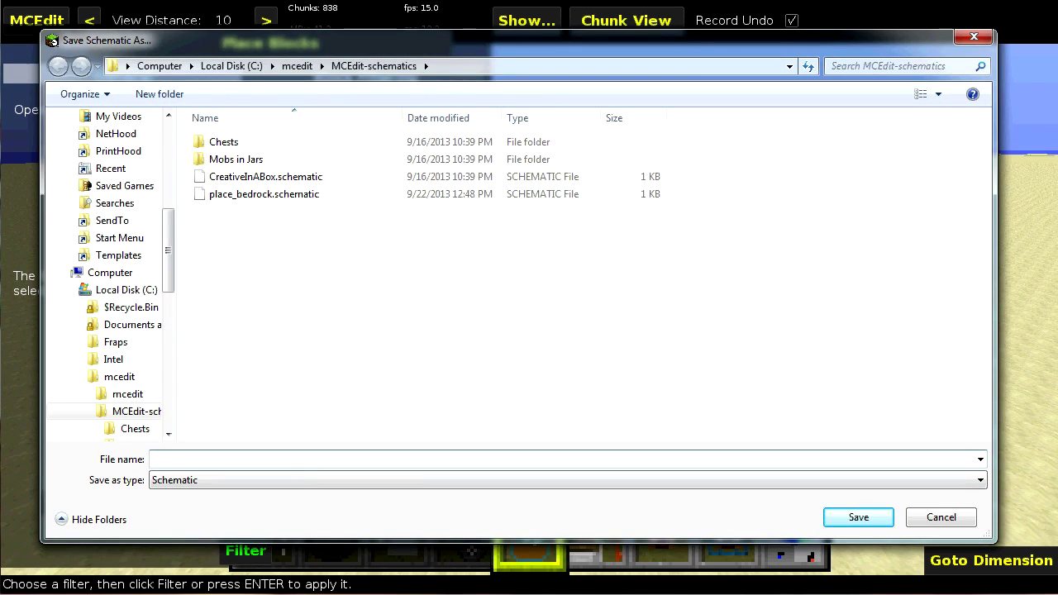
pyautogui.write('place_air')
pyautogui.press('Return')
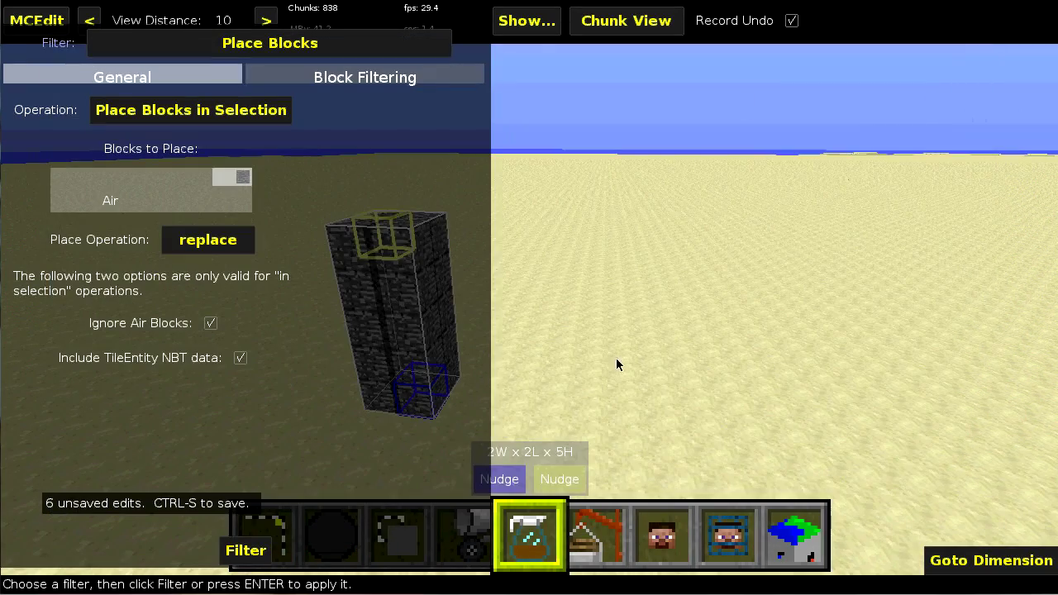
# - Import the place_air schematic onto the sand beside the bedrock pillar
pyautogui.rightClick(629, 352)
pyautogui.rightClick(625, 332)
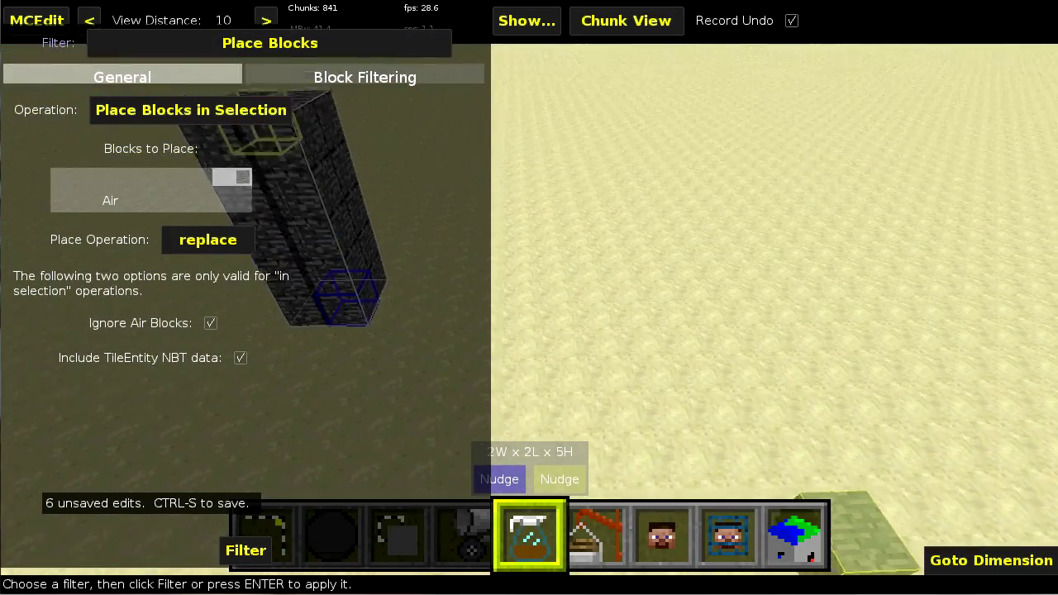
pyautogui.moveTo(612, 331); pyautogui.dragTo(611, 335, button='right')
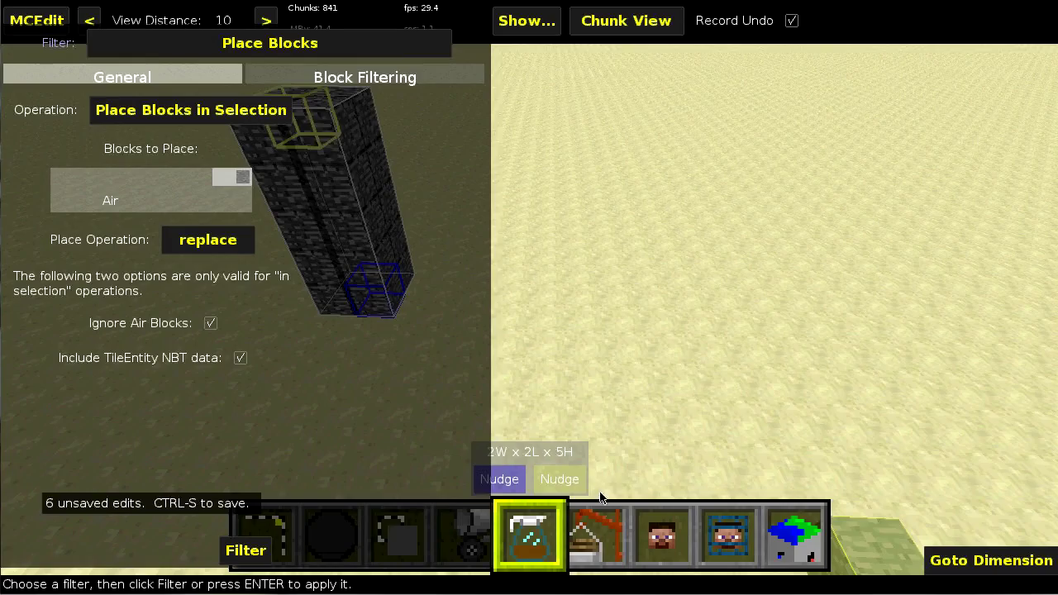
pyautogui.click(601, 529)
pyautogui.doubleClick(233, 197)
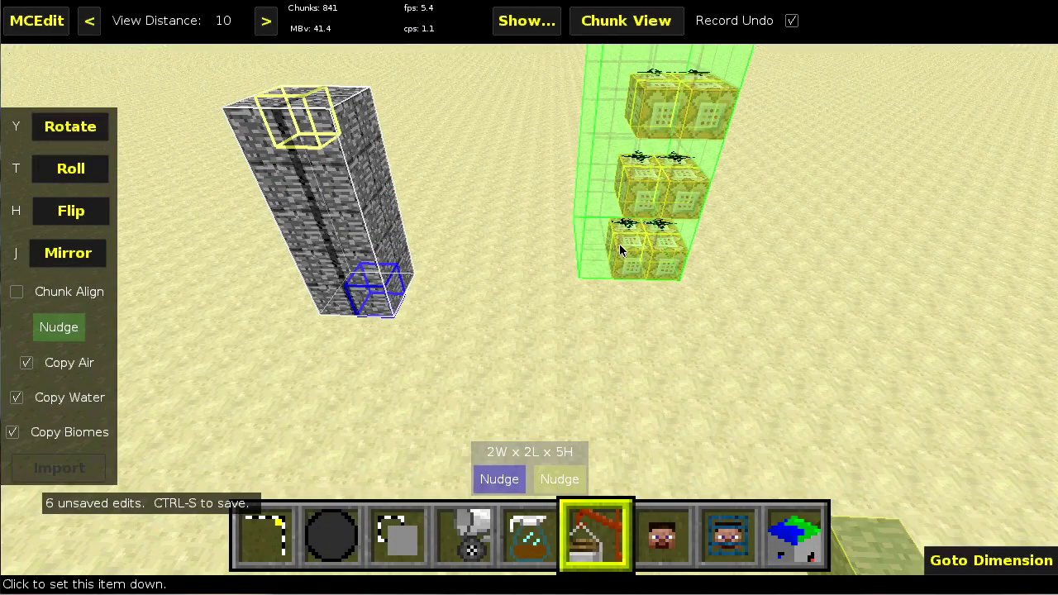
pyautogui.click(617, 248)
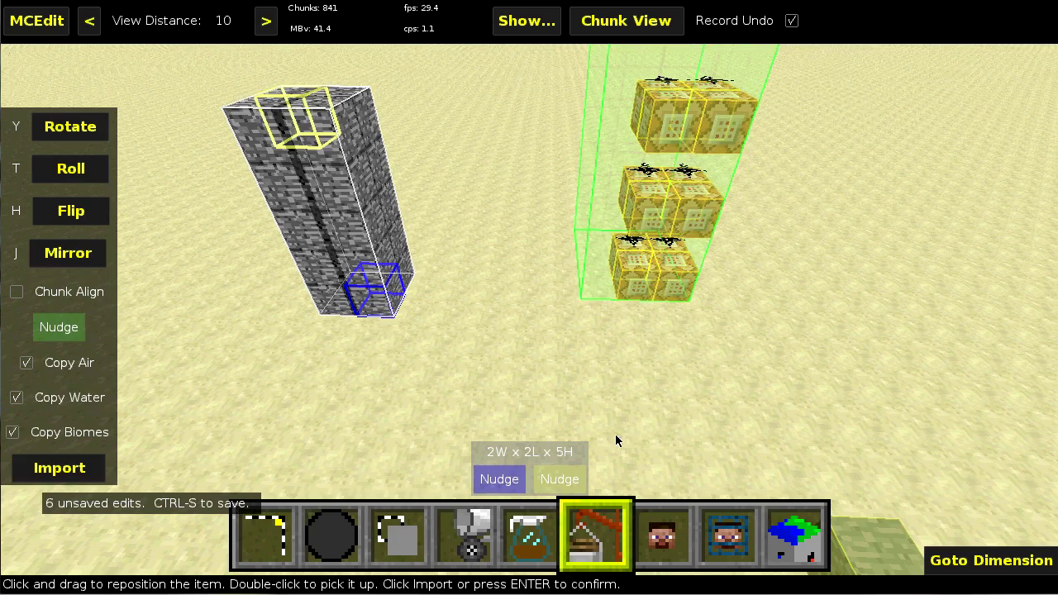
pyautogui.moveTo(616, 437); pyautogui.dragTo(611, 337, button='right')
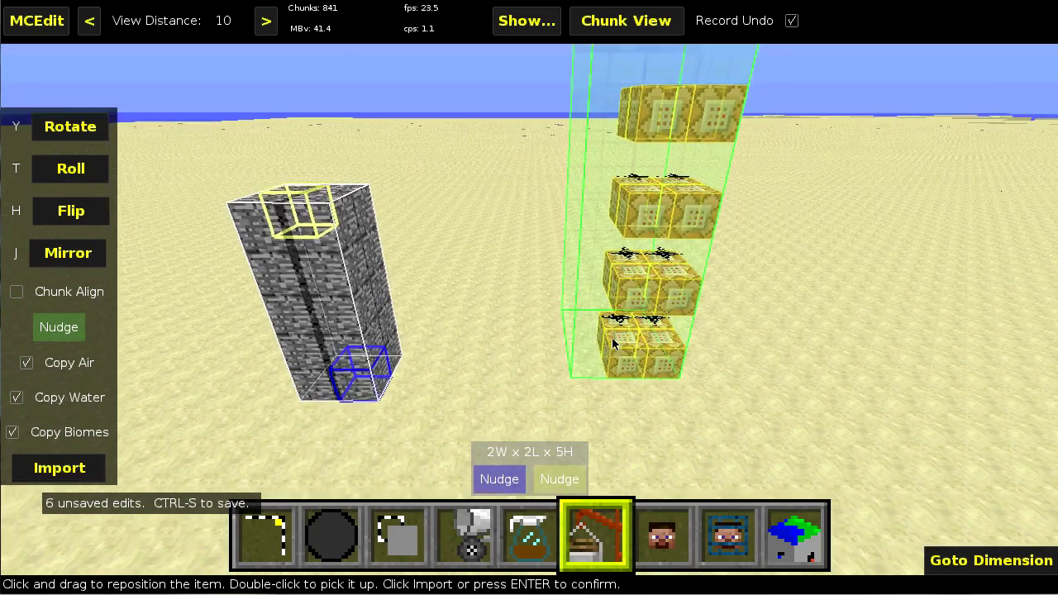
pyautogui.click(82, 465)
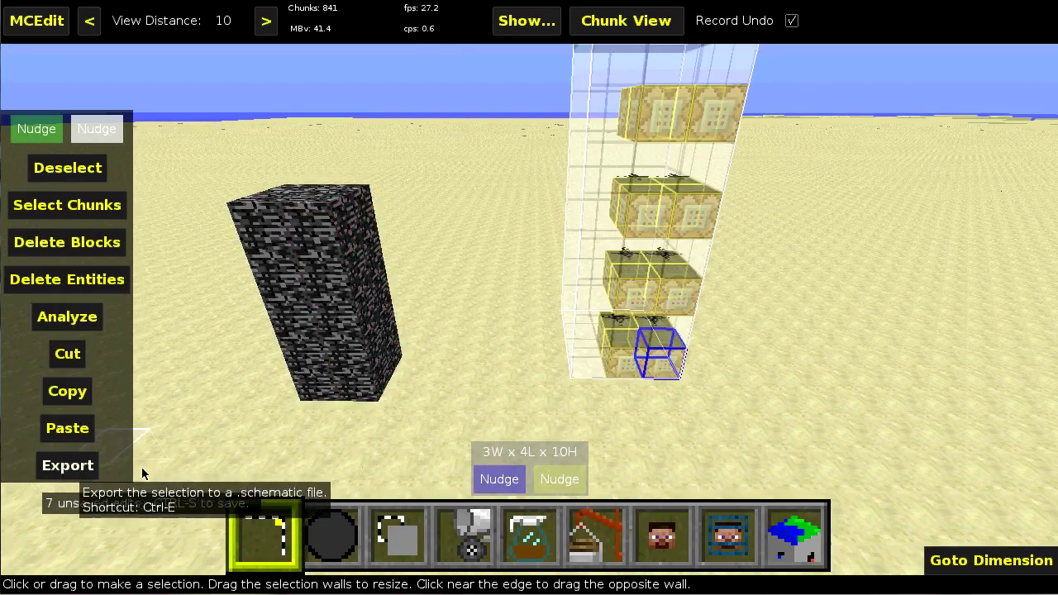
# - Import the place_bedrock schematic next to the first command block tower
pyautogui.click(586, 539)
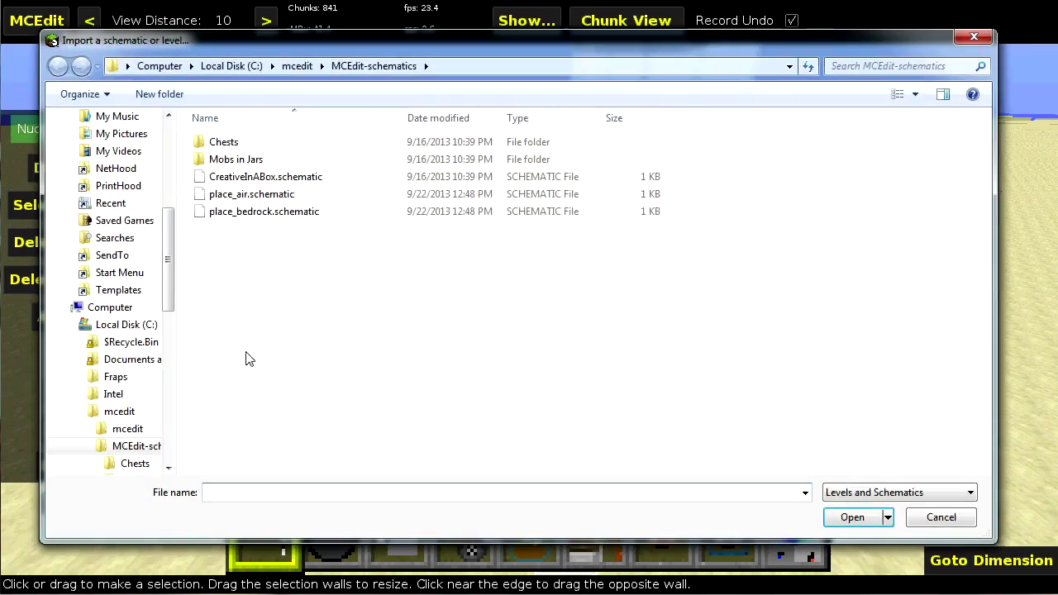
pyautogui.click(248, 213)
pyautogui.click(854, 517)
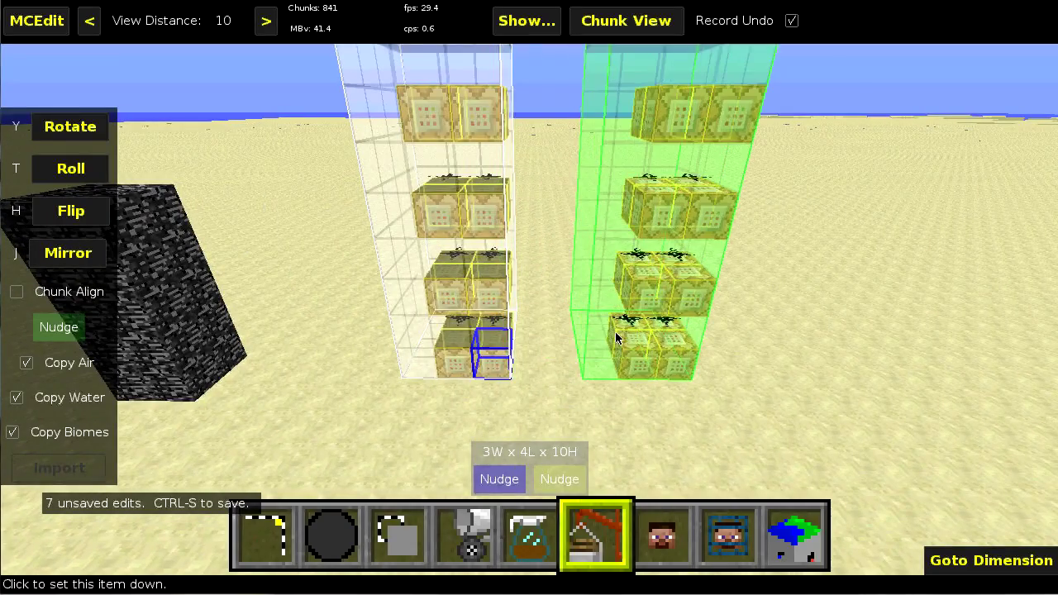
pyautogui.click(617, 339)
pyautogui.click(59, 468)
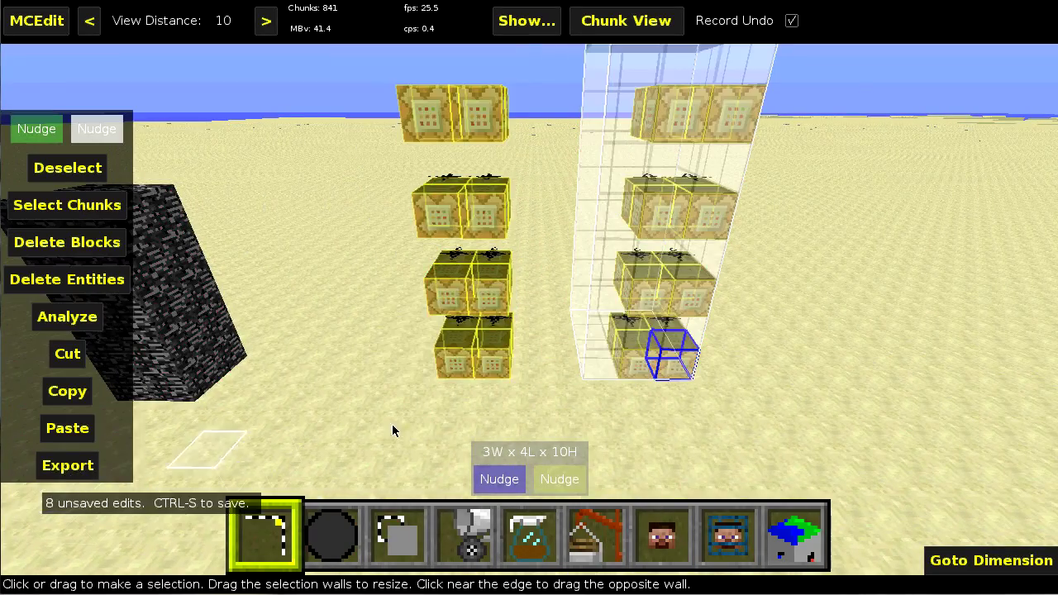
# - Inspect the two imported command block towers from several angles and fly back towards the item frame walls
pyautogui.press('a')
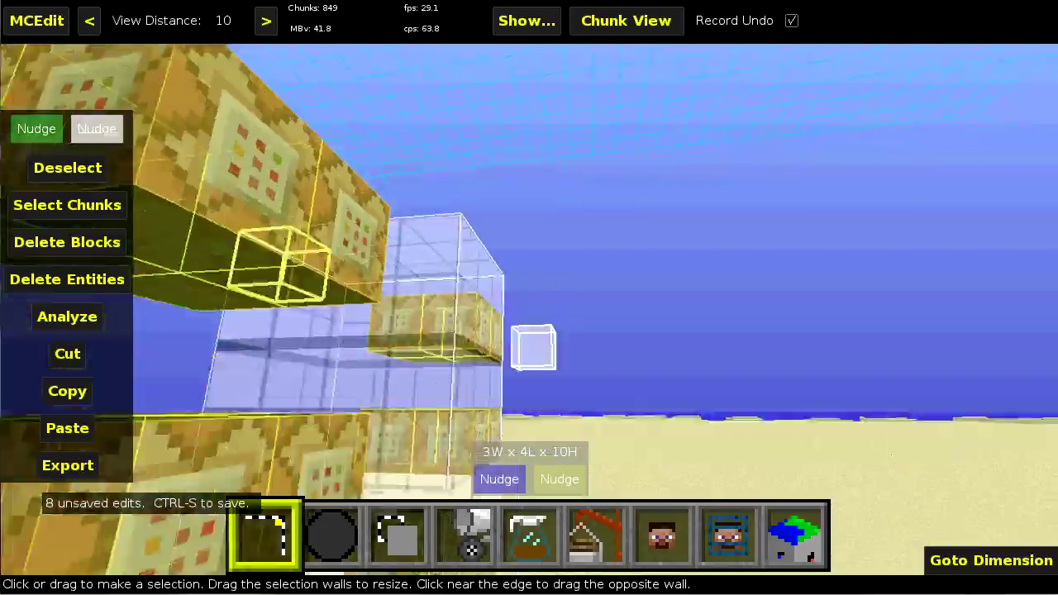
pyautogui.press('s')
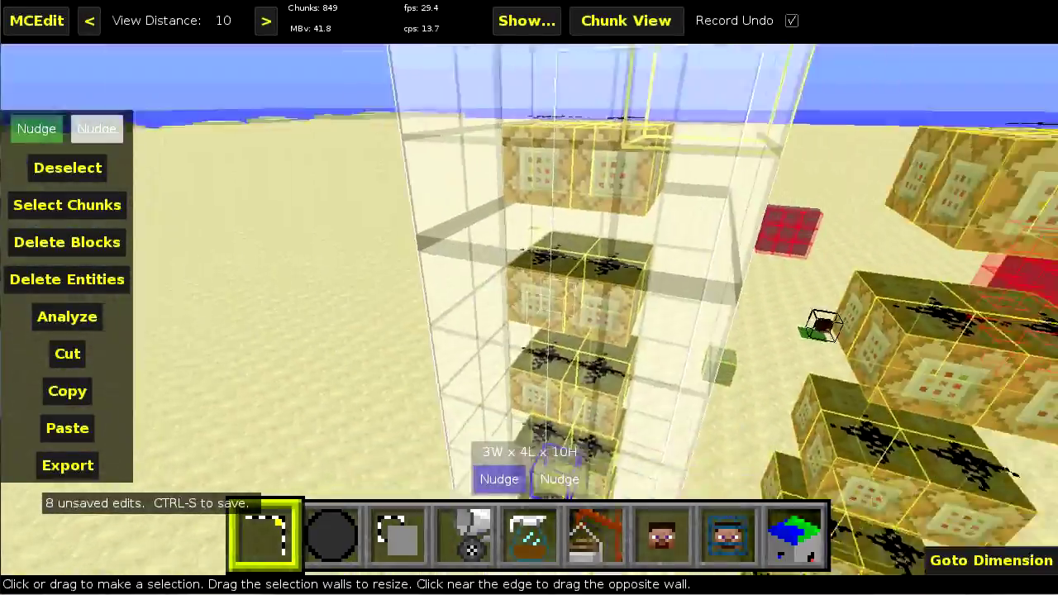
pyautogui.press('w')
pyautogui.press('s')
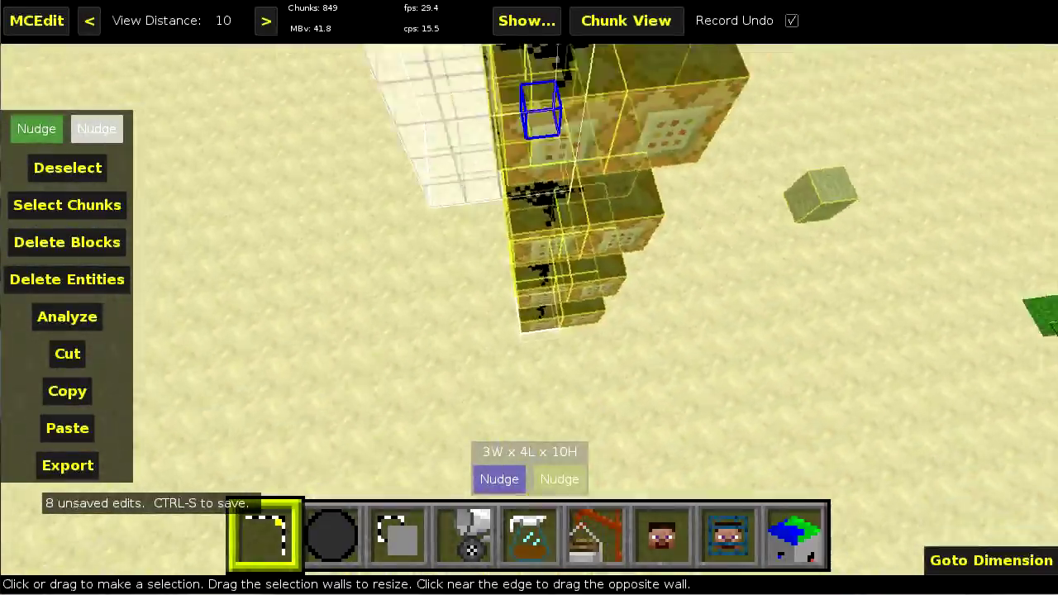
pyautogui.press('w')
pyautogui.rightClick(511, 373)
pyautogui.rightClick(511, 376)
pyautogui.press('w')
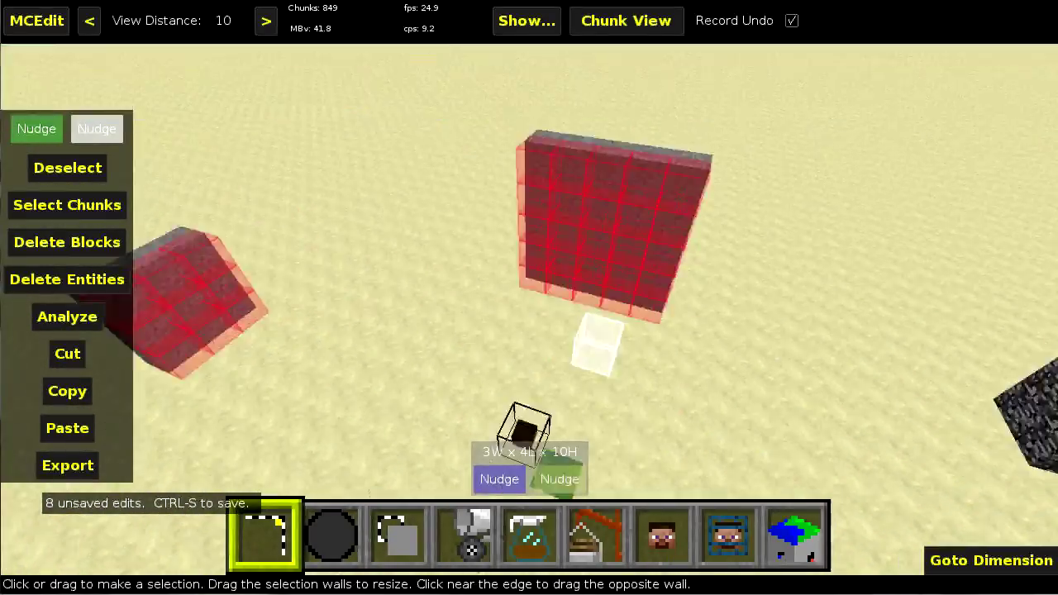
pyautogui.press('w')
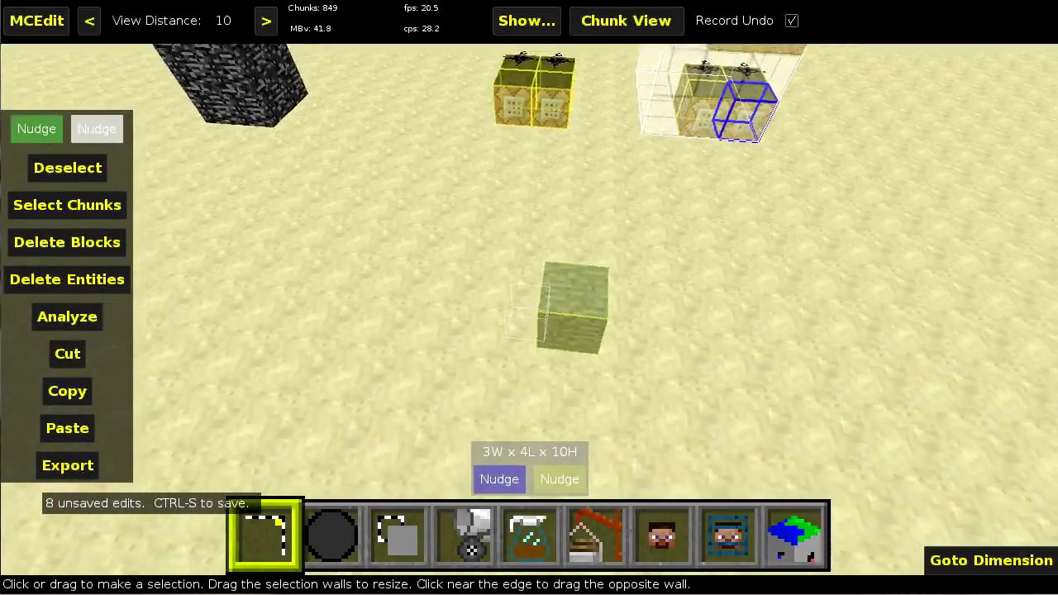
pyautogui.press('s')
pyautogui.rightClick(524, 391)
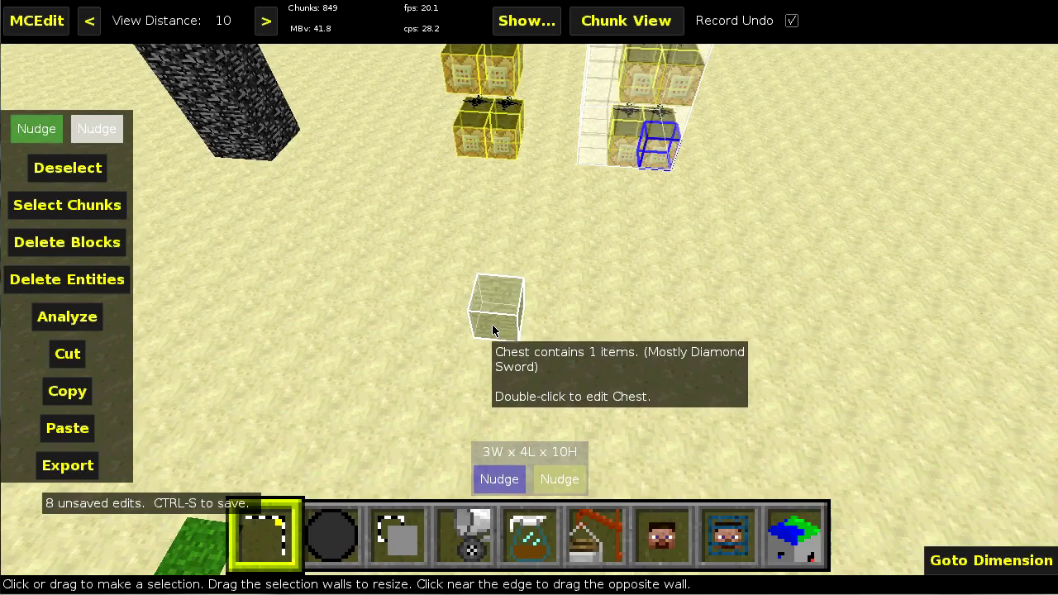
pyautogui.click(492, 330)
pyautogui.click(487, 326)
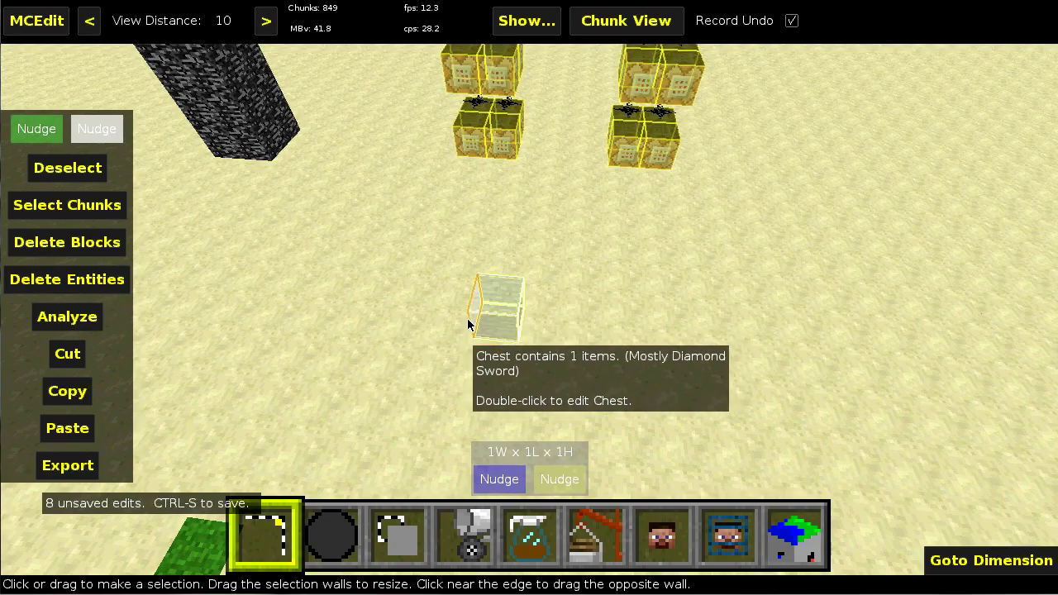
pyautogui.click(533, 533)
pyautogui.click(204, 111)
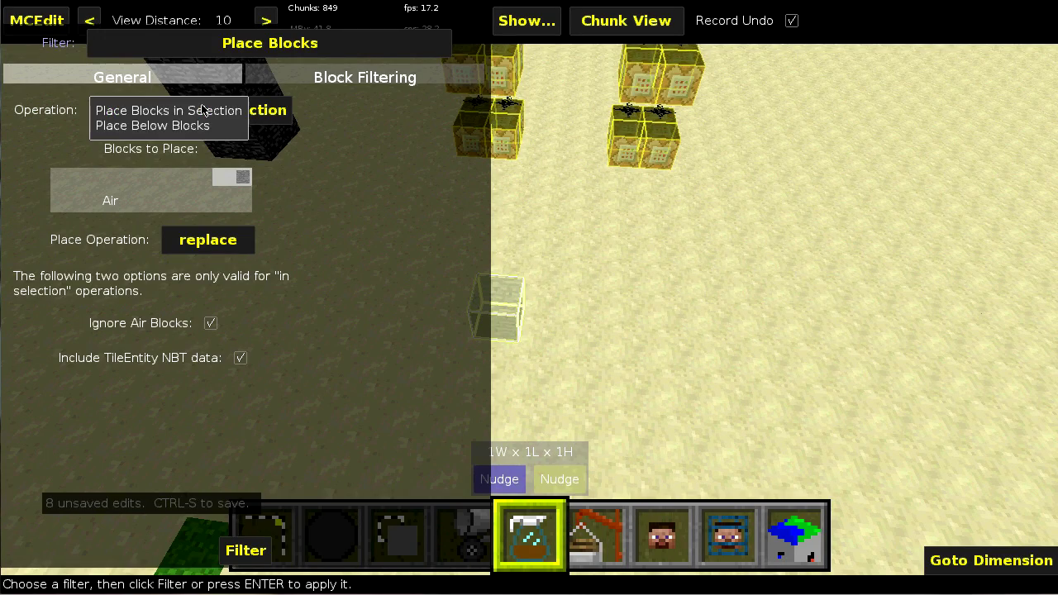
pyautogui.click(354, 121)
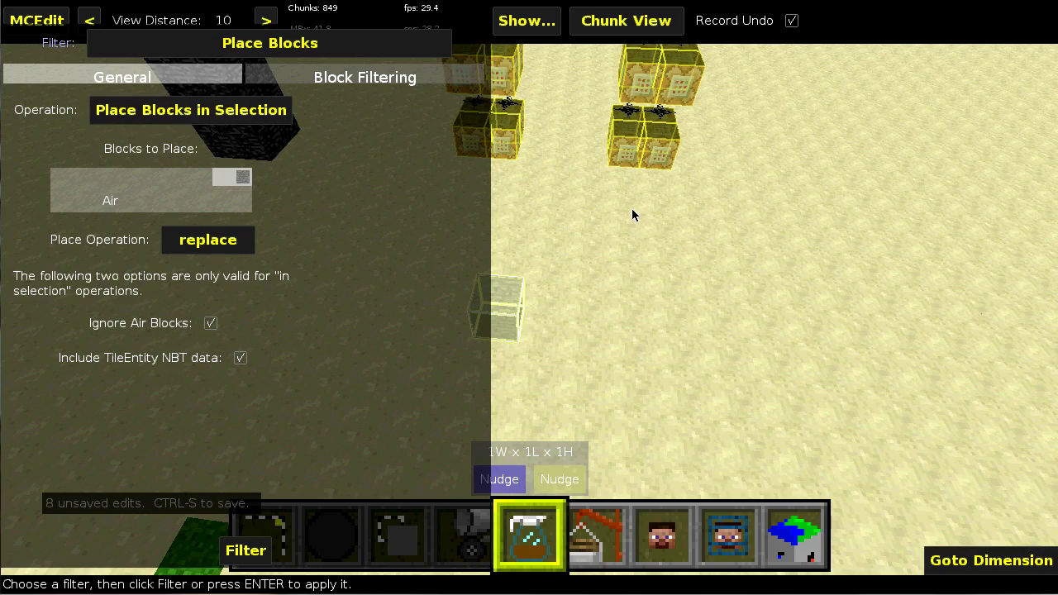
pyautogui.moveTo(632, 210); pyautogui.dragTo(625, 207, button='right')
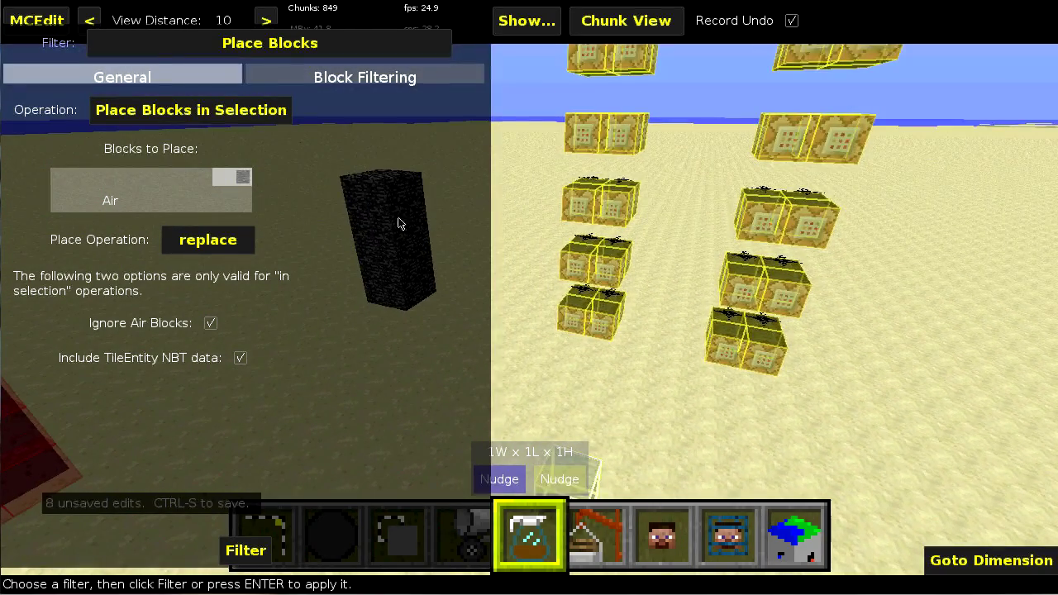
# - Undo the imports of both command block towers, going back to the selection of the bedrock pillar
pyautogui.moveTo(725, 316); pyautogui.dragTo(774, 319, button='right')
pyautogui.press('1')
pyautogui.hotkey('ctrl', 'z')
pyautogui.hotkey('ctrl', 'z')
pyautogui.hotkey('ctrl', 'z')
pyautogui.hotkey('ctrl', 'z')
pyautogui.hotkey('ctrl', 'z')
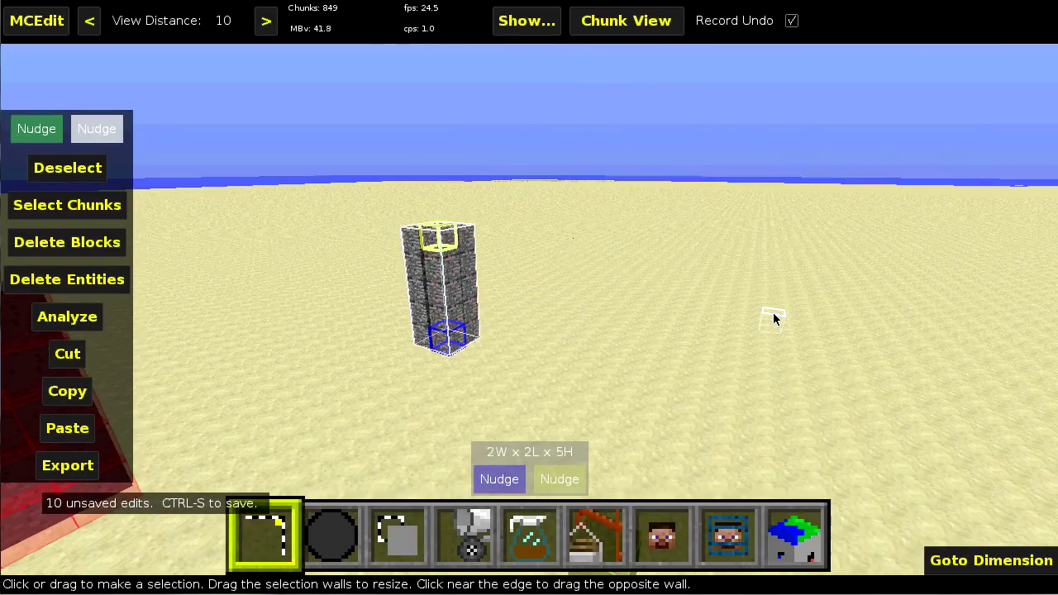
# - Run Place Blocks on the pillar with the operation Place Below Blocks and the block Air, overwriting place_air.schematic
pyautogui.click(529, 533)
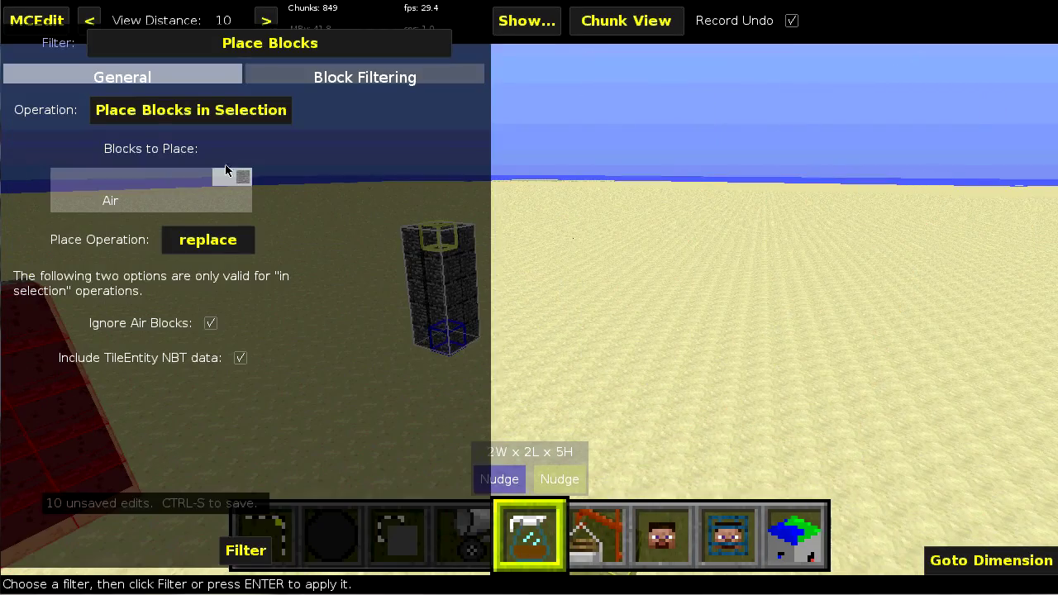
pyautogui.click(183, 116)
pyautogui.click(162, 126)
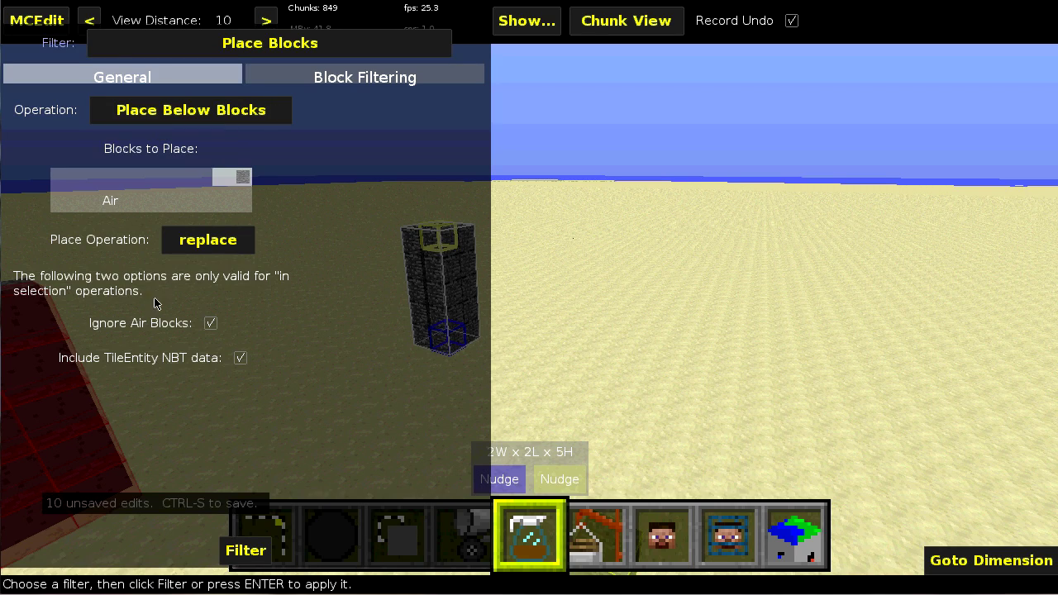
pyautogui.click(263, 557)
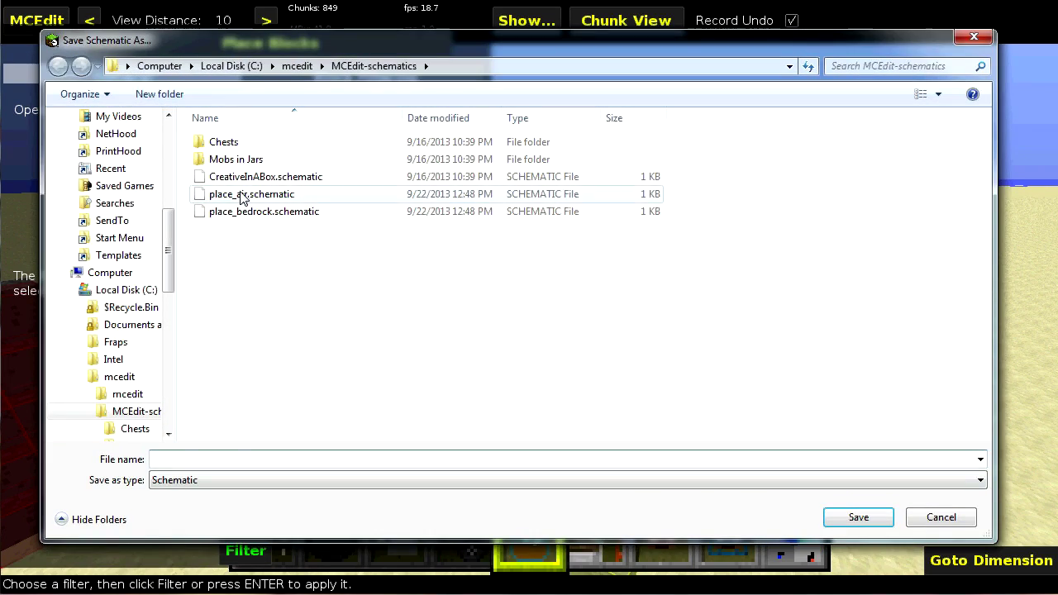
pyautogui.click(251, 193)
pyautogui.click(859, 515)
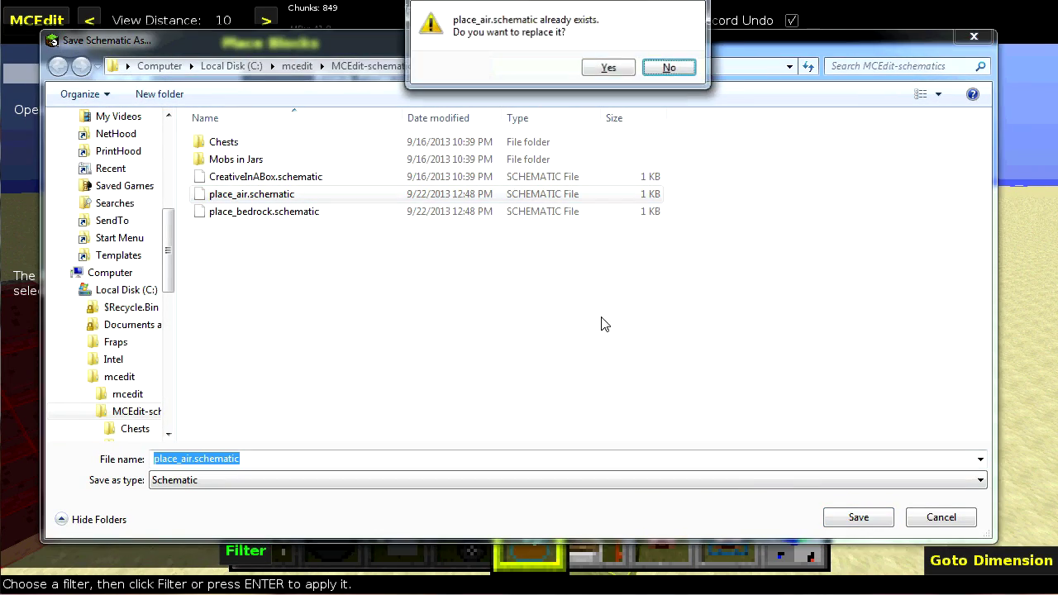
pyautogui.click(608, 67)
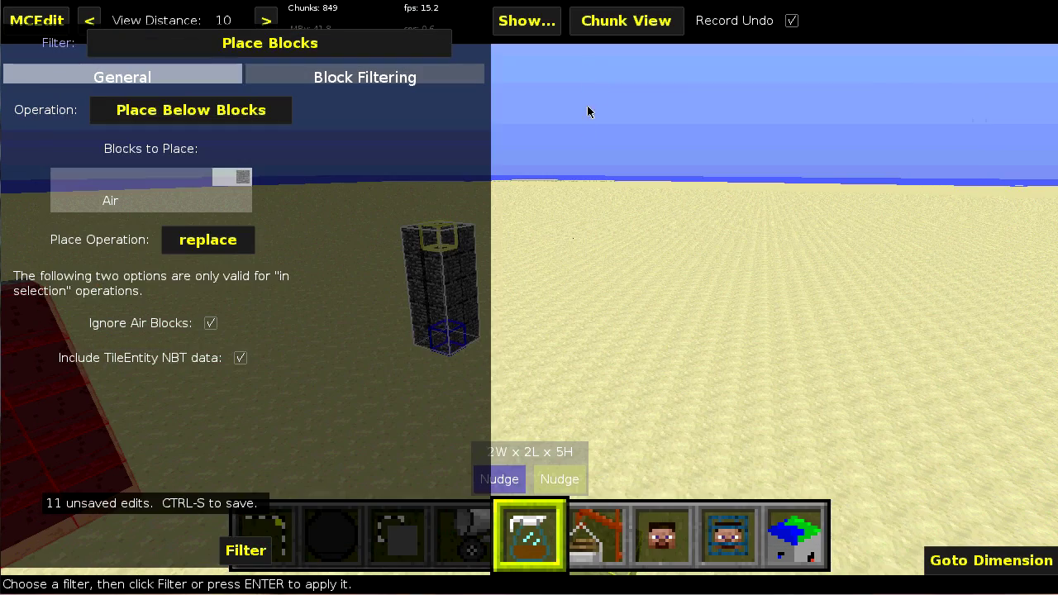
# - Import the place_bedrock schematic onto the sand beside the bedrock pillar
pyautogui.press('w')
pyautogui.moveTo(588, 336); pyautogui.dragTo(597, 377, button='right')
pyautogui.click(581, 539)
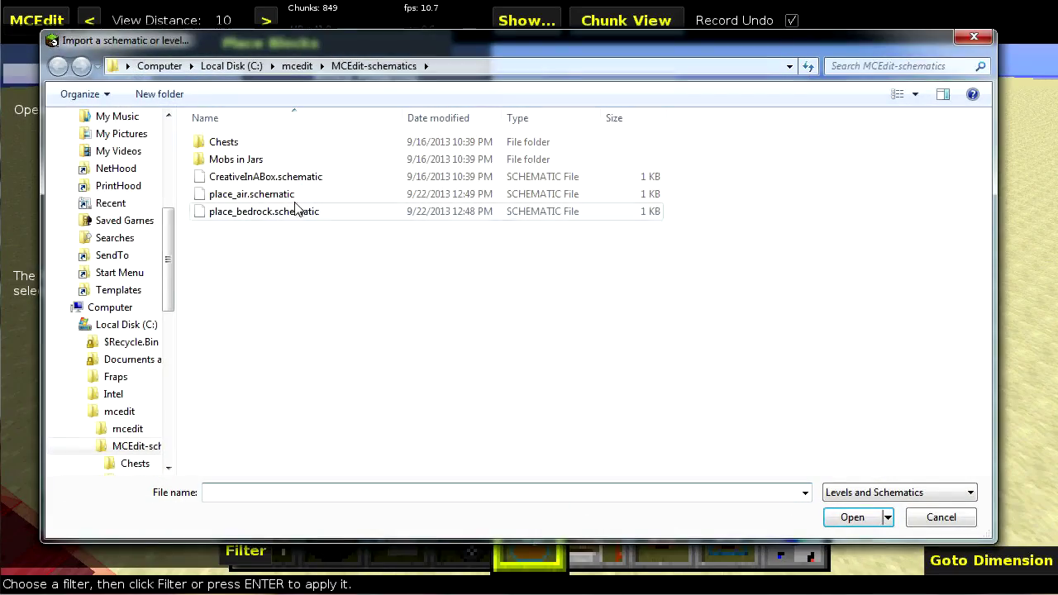
pyautogui.doubleClick(248, 212)
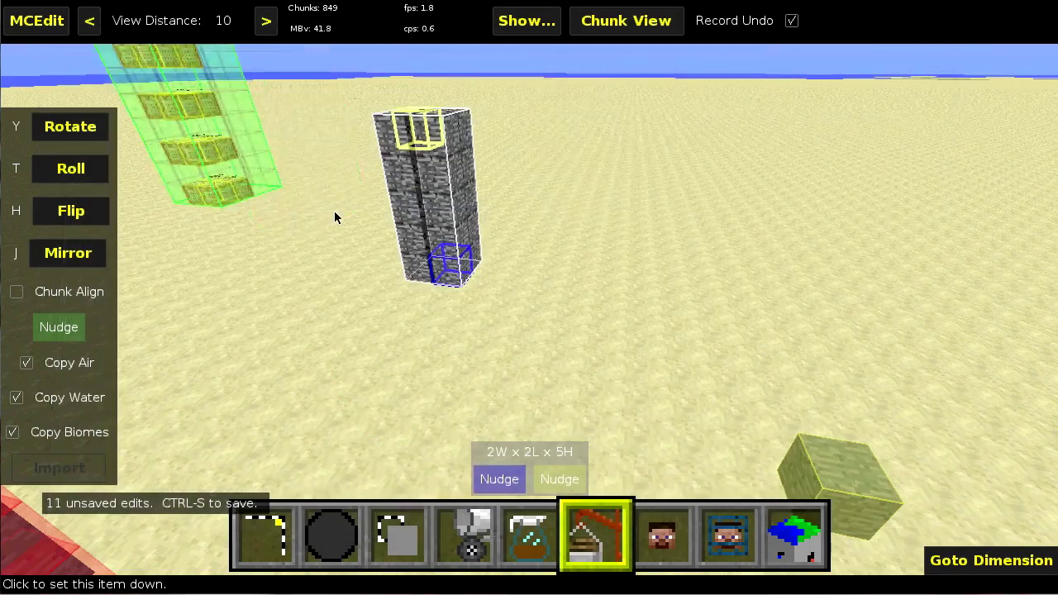
pyautogui.click(598, 273)
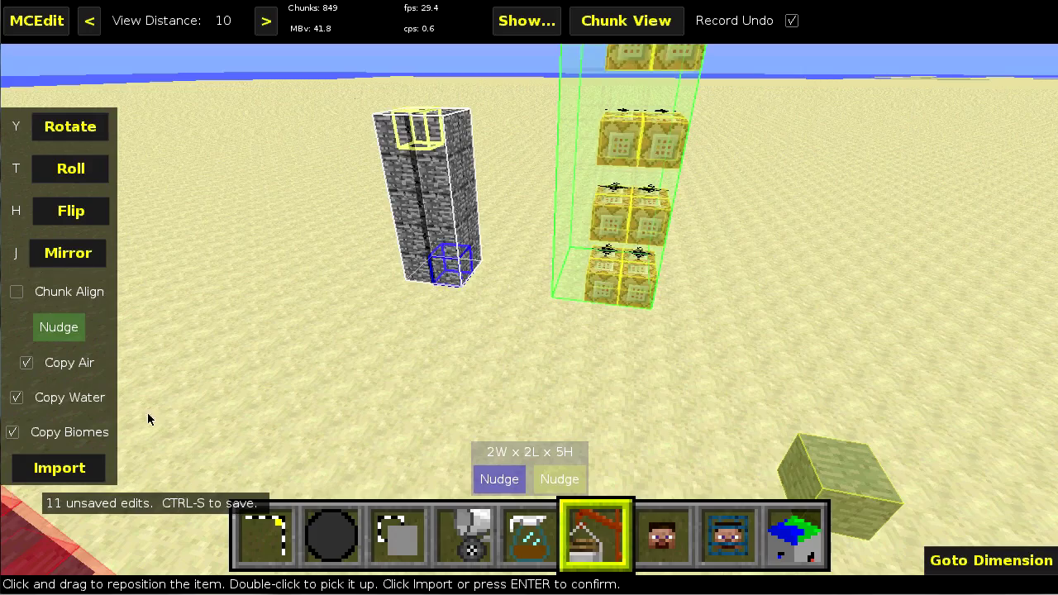
pyautogui.click(59, 467)
# - Import the place_bedrock schematic again, setting it down on the far side of the first command block tower
pyautogui.click(581, 538)
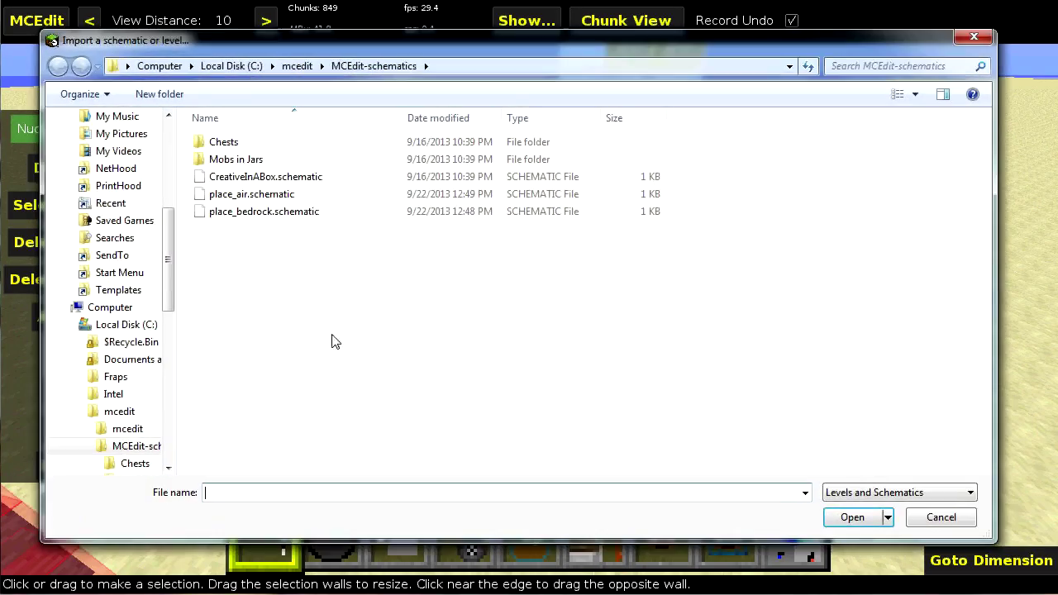
pyautogui.click(245, 214)
pyautogui.doubleClick(246, 214)
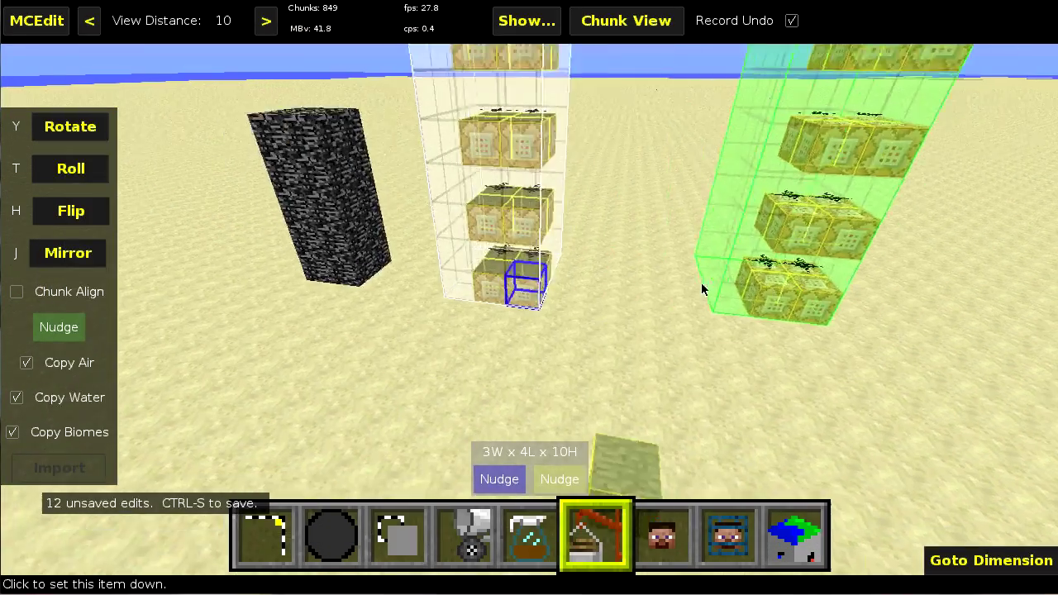
pyautogui.click(652, 292)
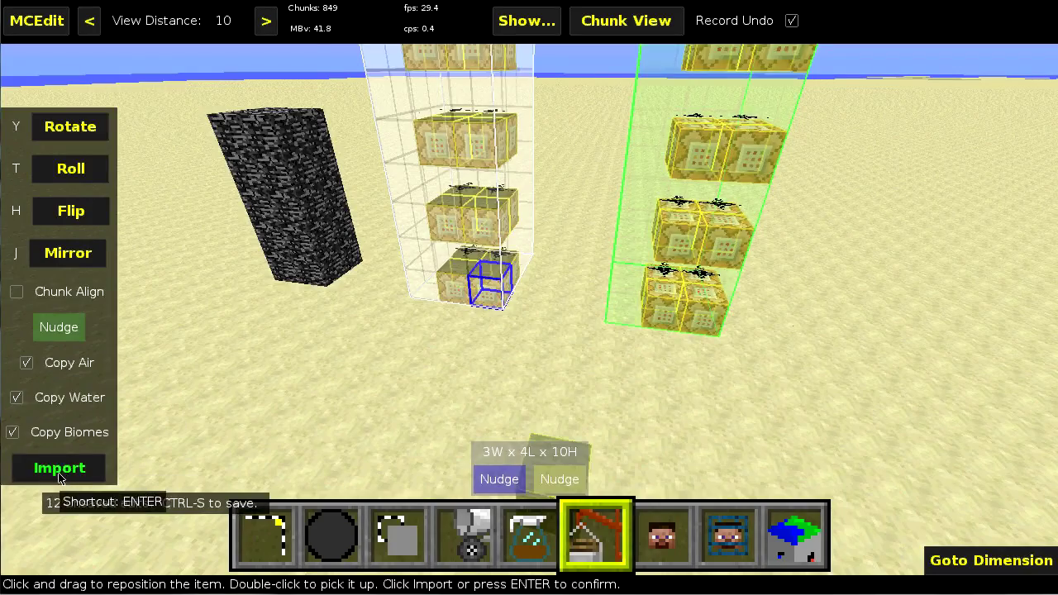
pyautogui.click(60, 467)
# - Select the single chest block, run Place Blocks with Place Blocks in Selection and save the schematic as chest
pyautogui.click(500, 288)
pyautogui.click(500, 288)
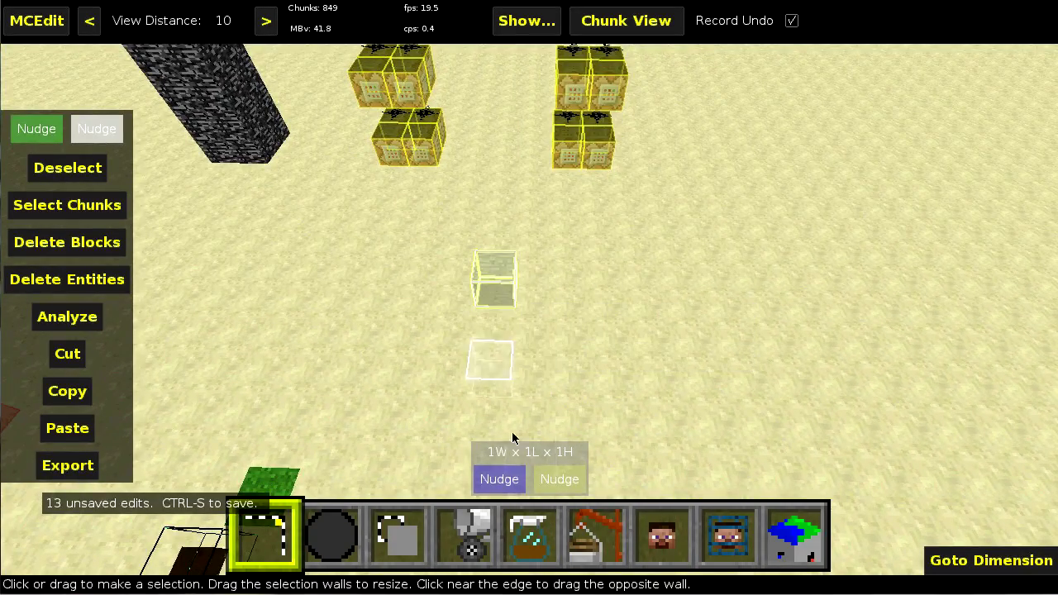
pyautogui.click(530, 511)
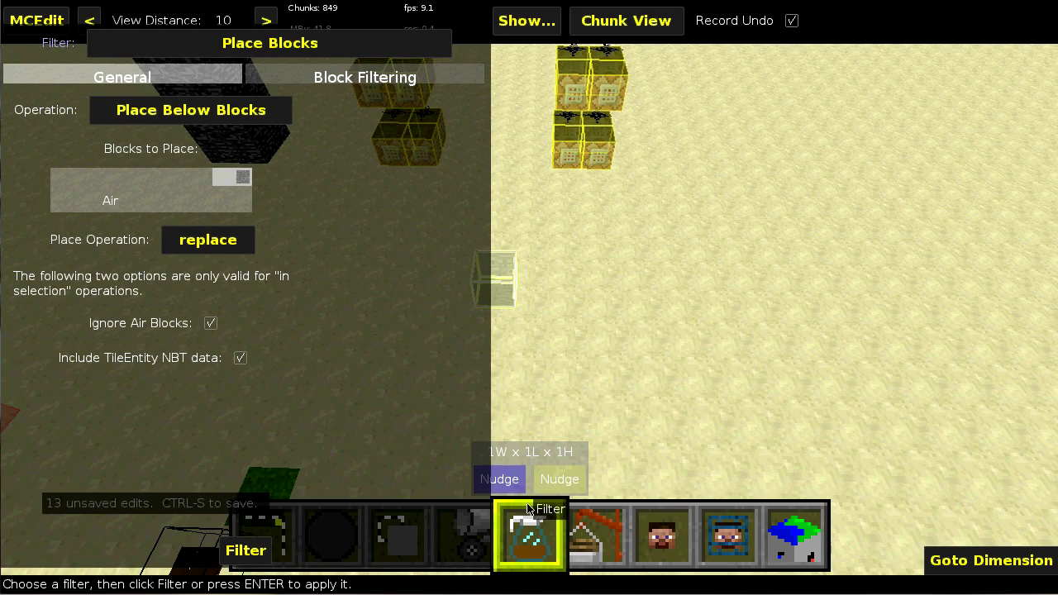
pyautogui.click(166, 118)
pyautogui.click(157, 110)
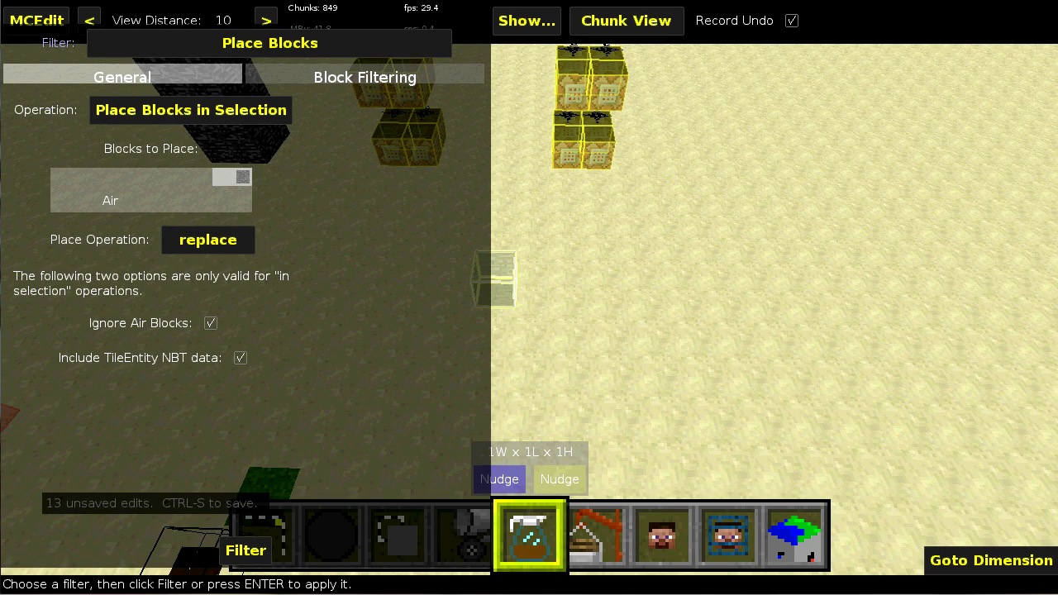
pyautogui.click(256, 560)
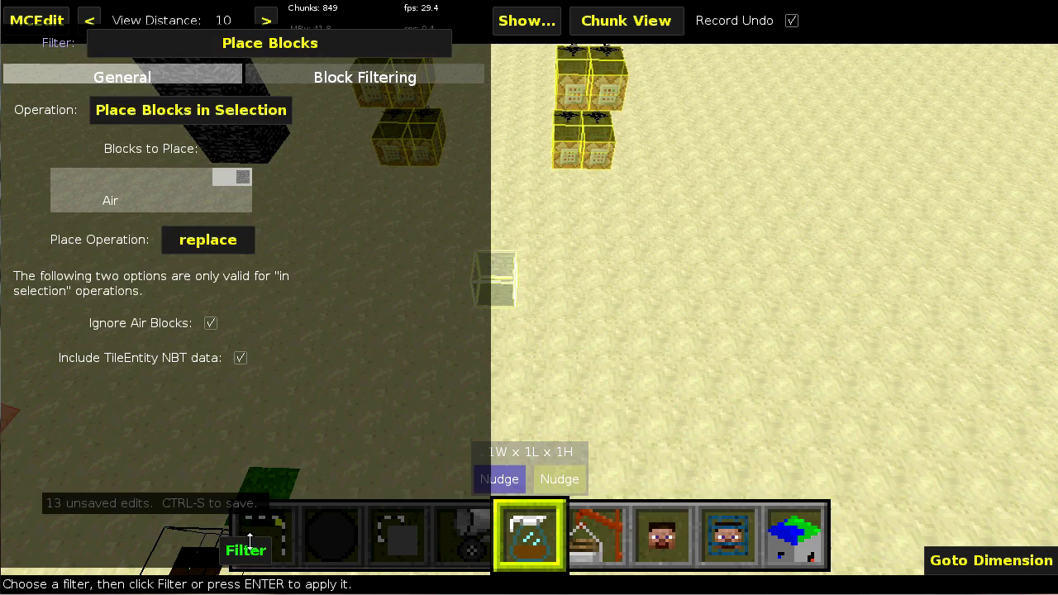
pyautogui.write('chest')
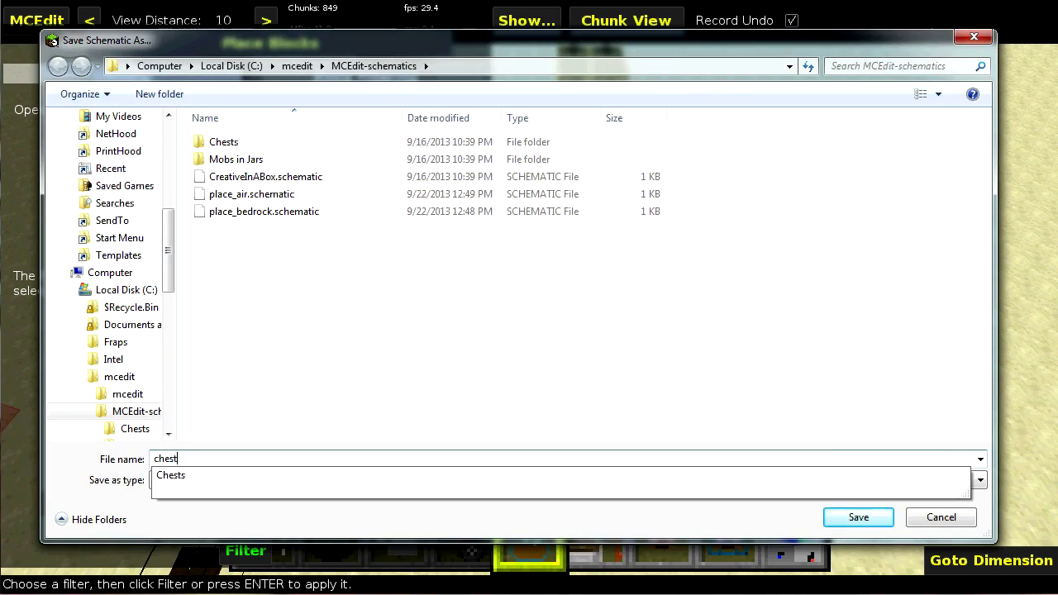
pyautogui.click(856, 516)
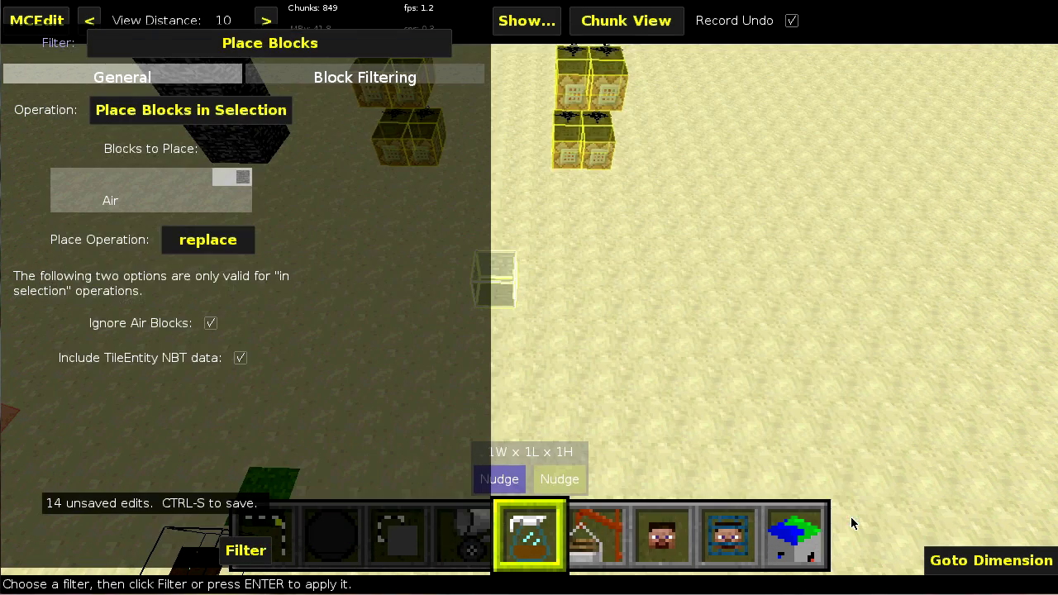
# - Import chest.schematic onto the sand between the chest and the command block towers' outer side
pyautogui.click(597, 535)
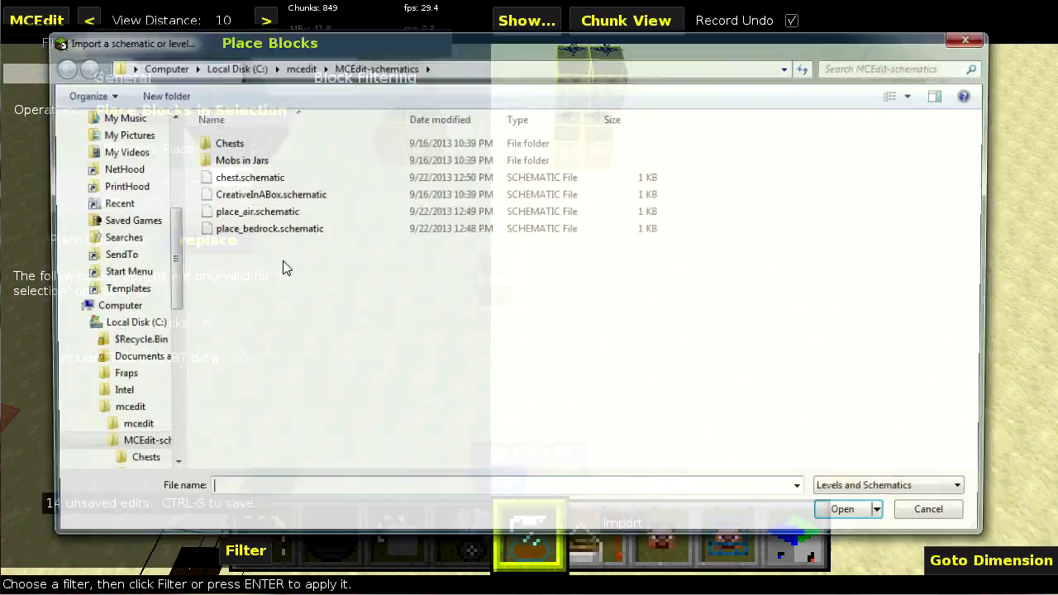
pyautogui.click(253, 178)
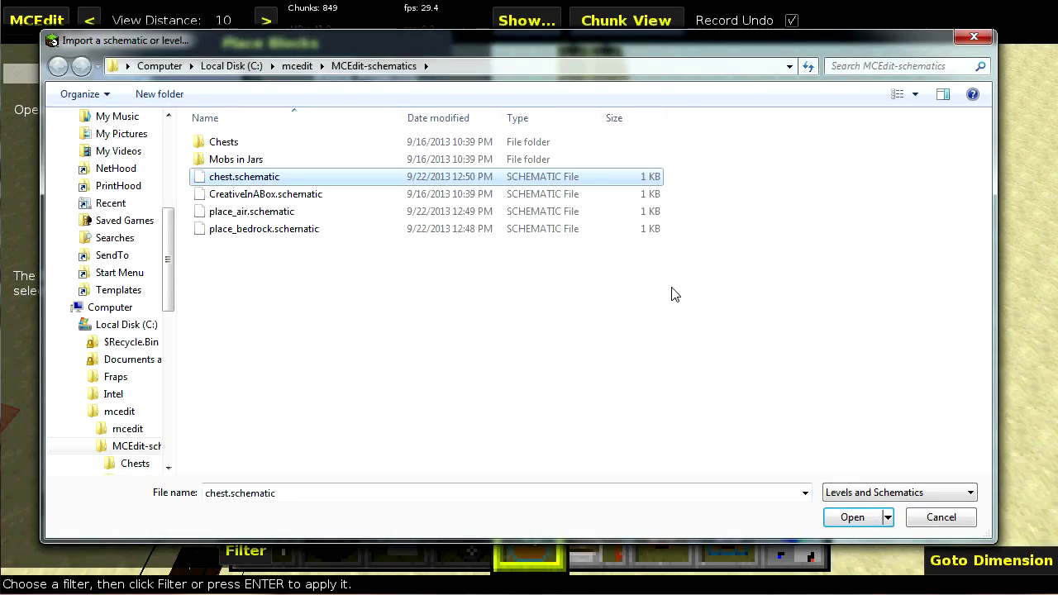
pyautogui.click(852, 516)
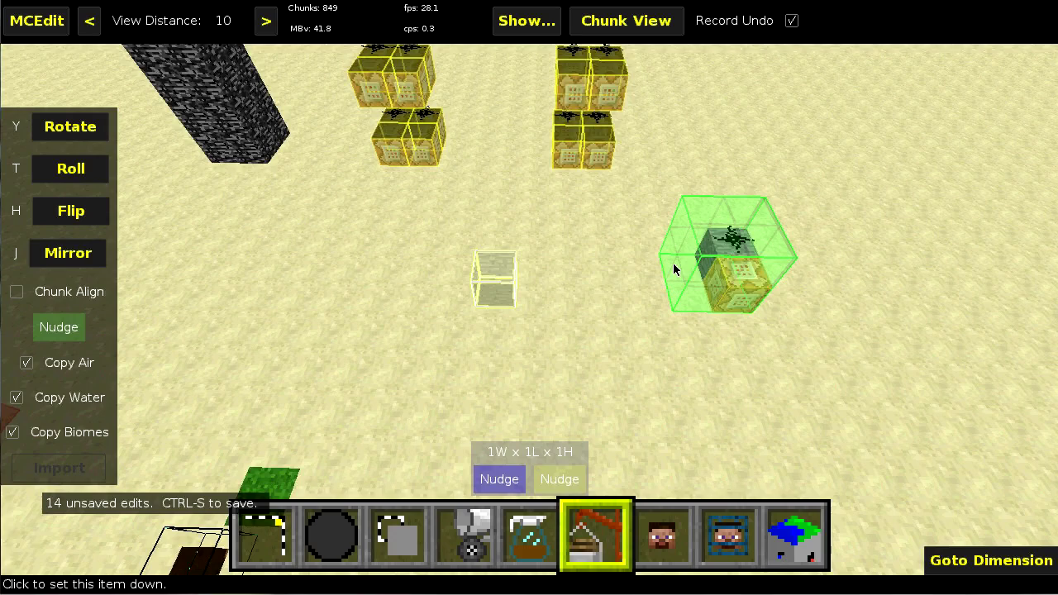
pyautogui.click(656, 262)
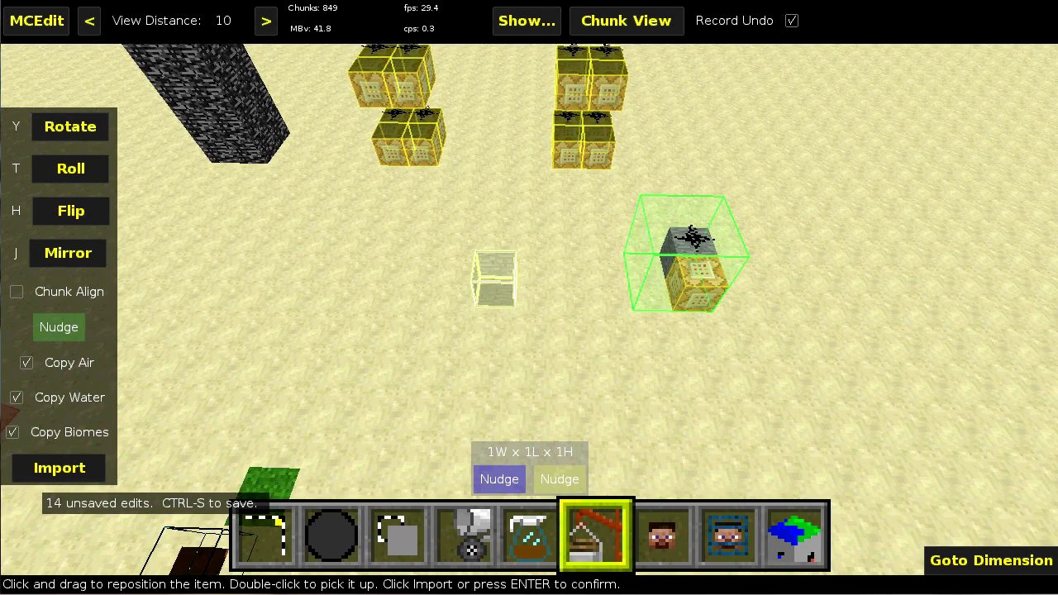
pyautogui.click(58, 467)
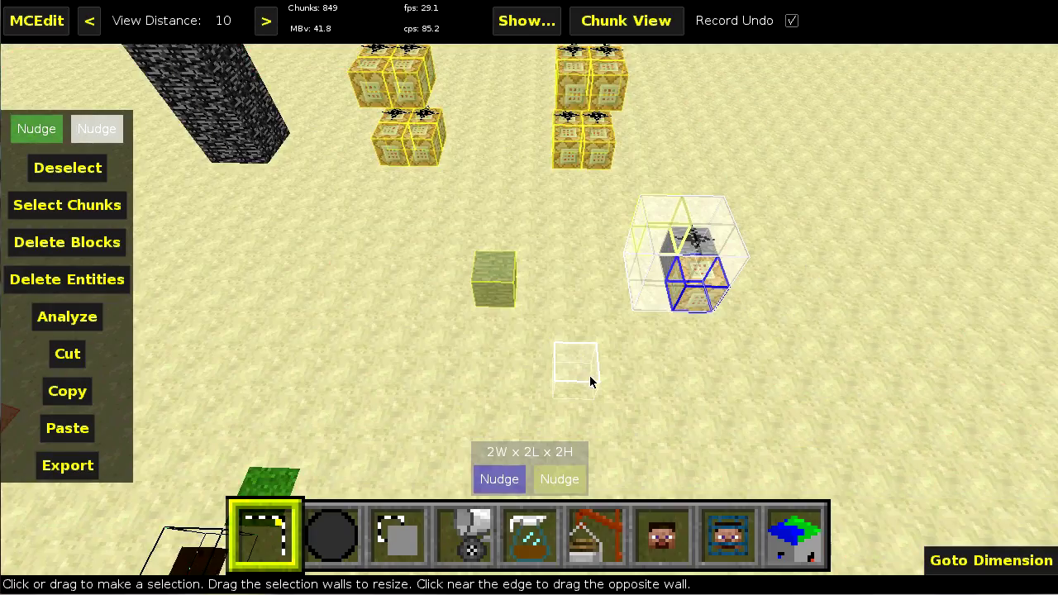
# - Inspect the command block towers, the bedrock pillar and the imported chest command block from several angles
pyautogui.rightClick(590, 382)
pyautogui.press('d')
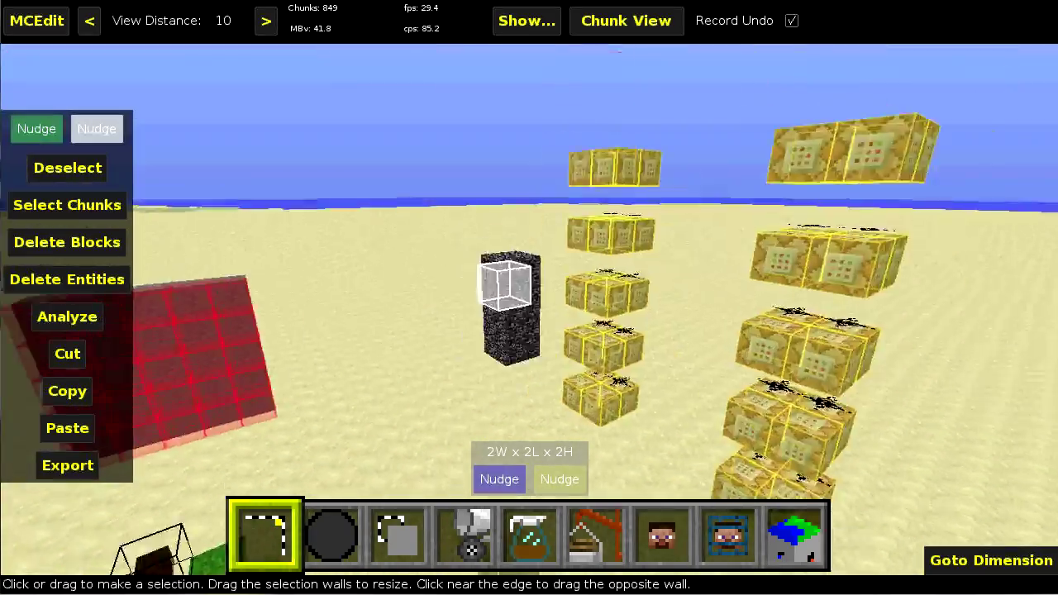
pyautogui.press('d')
pyautogui.press('a')
pyautogui.press('w')
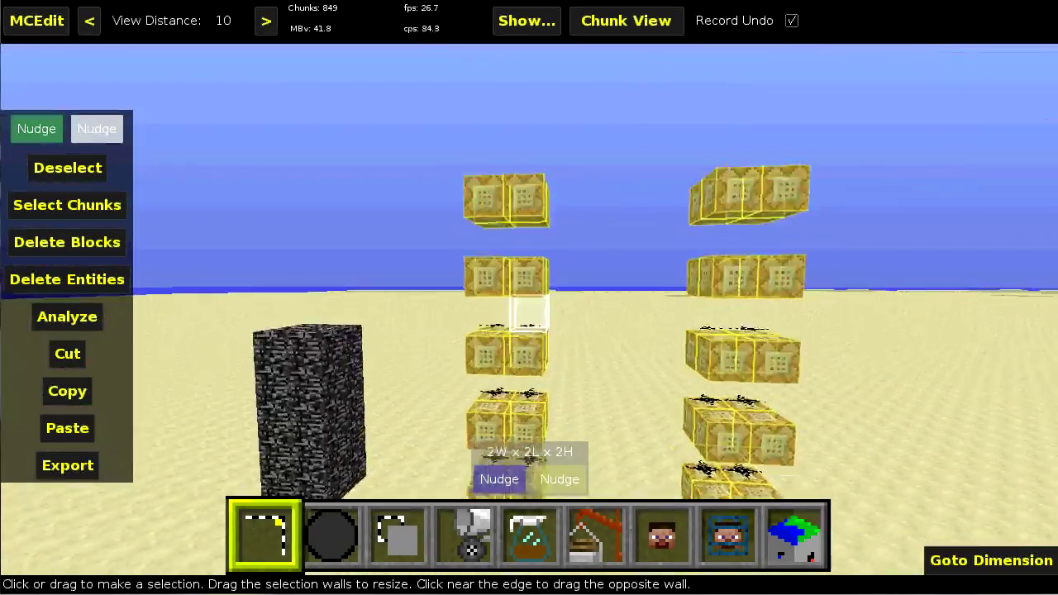
pyautogui.press('w')
pyautogui.press('d')
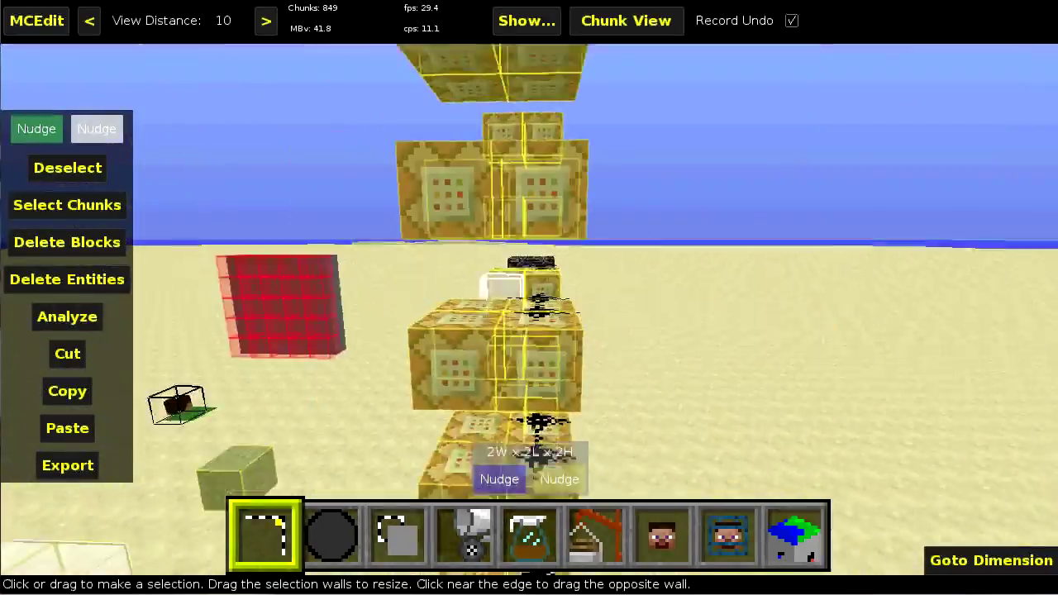
pyautogui.press('w')
pyautogui.press('space')
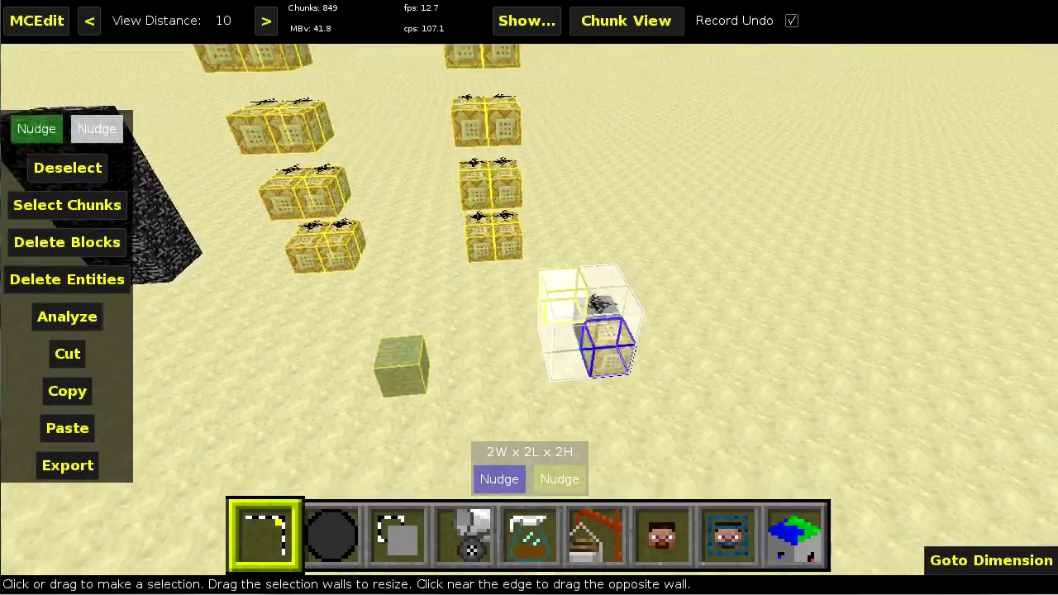
# - Switch to Minecraft and examine the map-art wall on the sand from close up and from farther back
pyautogui.press('w')
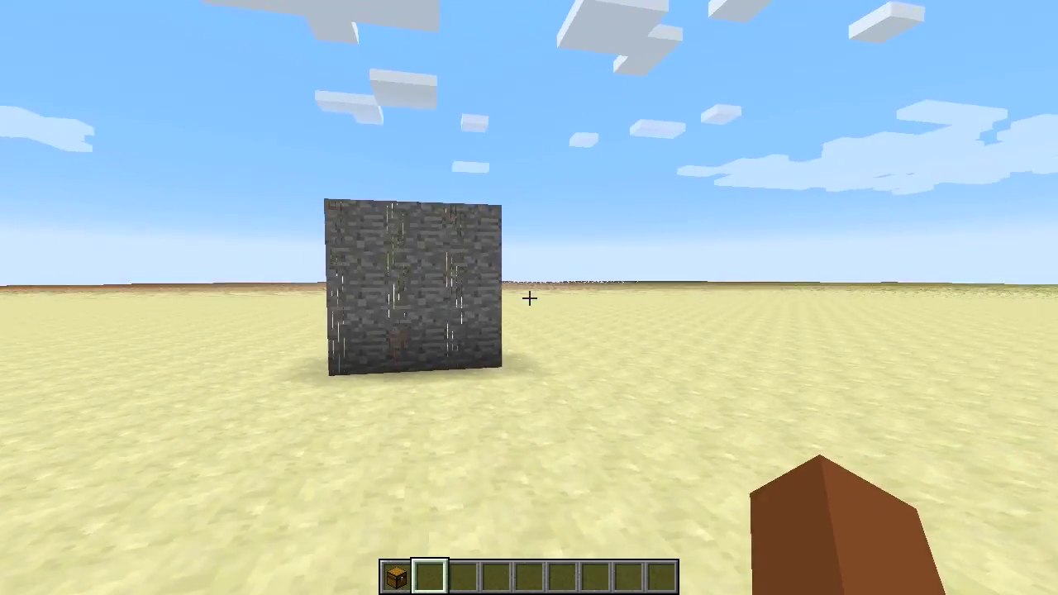
pyautogui.press('w')
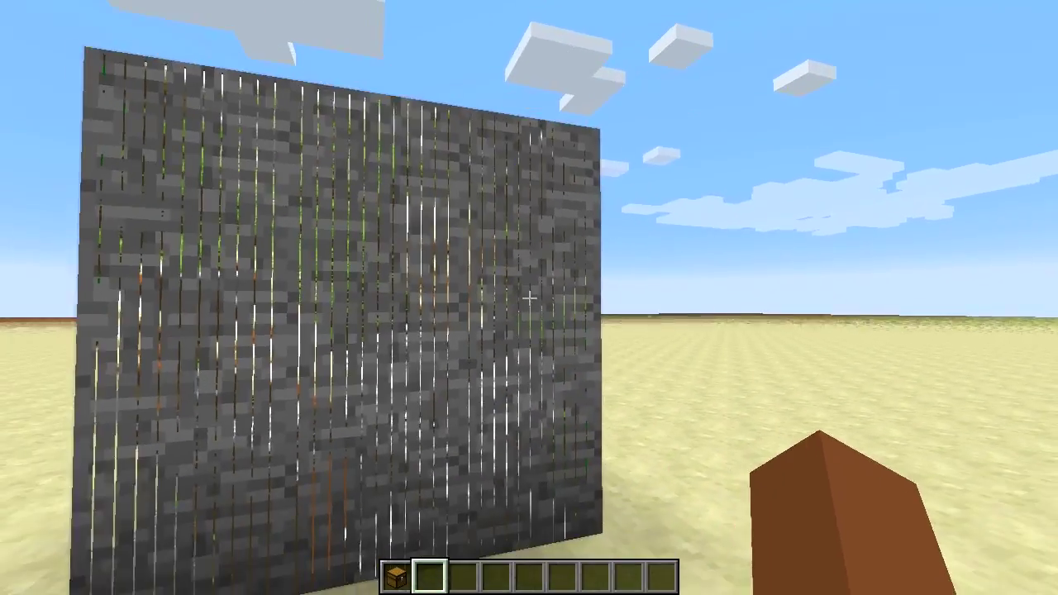
pyautogui.press('w')
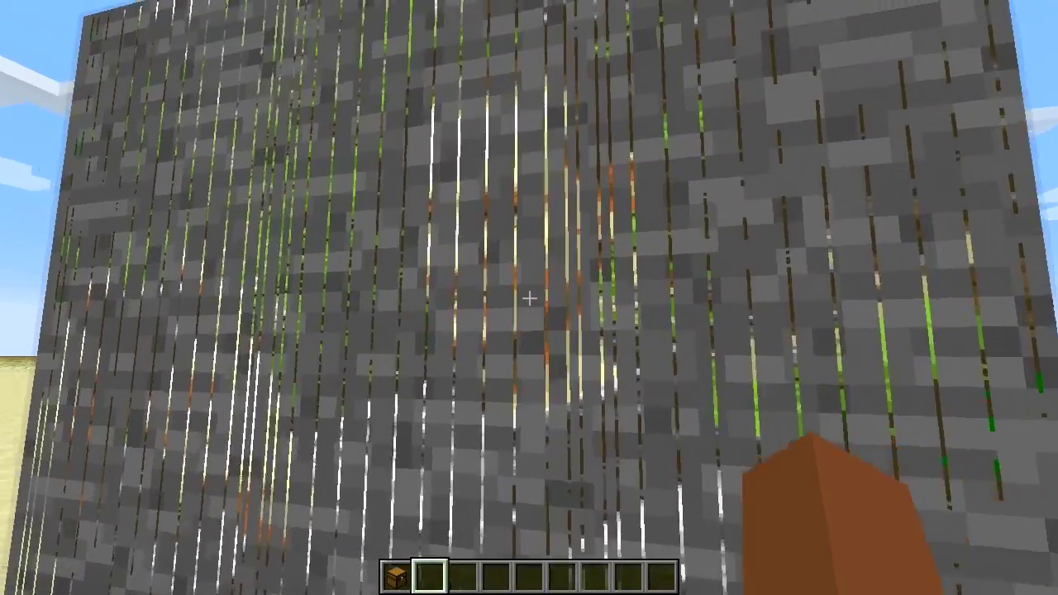
pyautogui.press('a')
pyautogui.press('s')
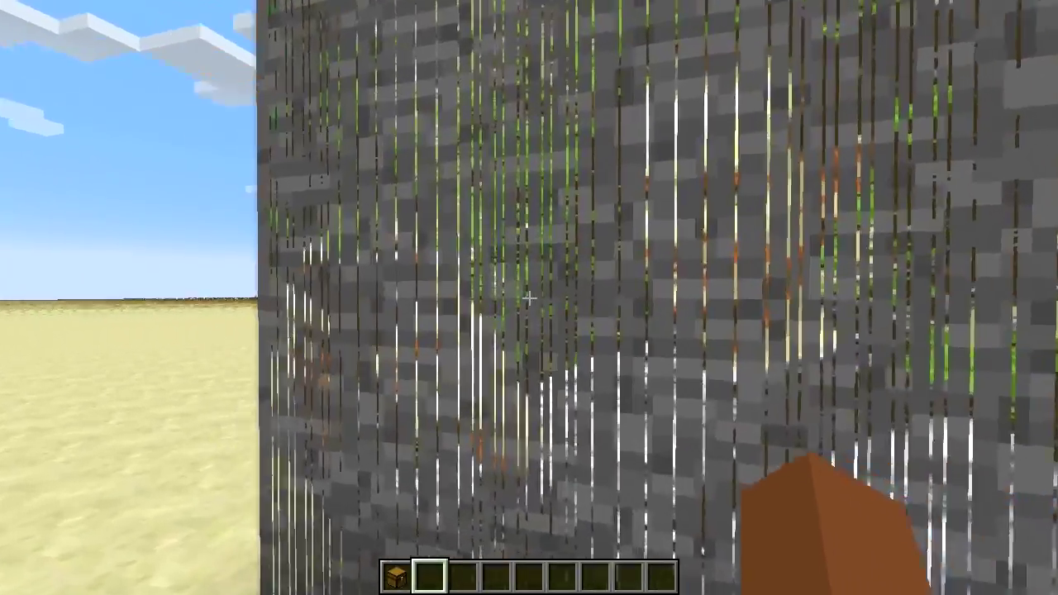
pyautogui.press('s')
pyautogui.press('w')
pyautogui.press('d')
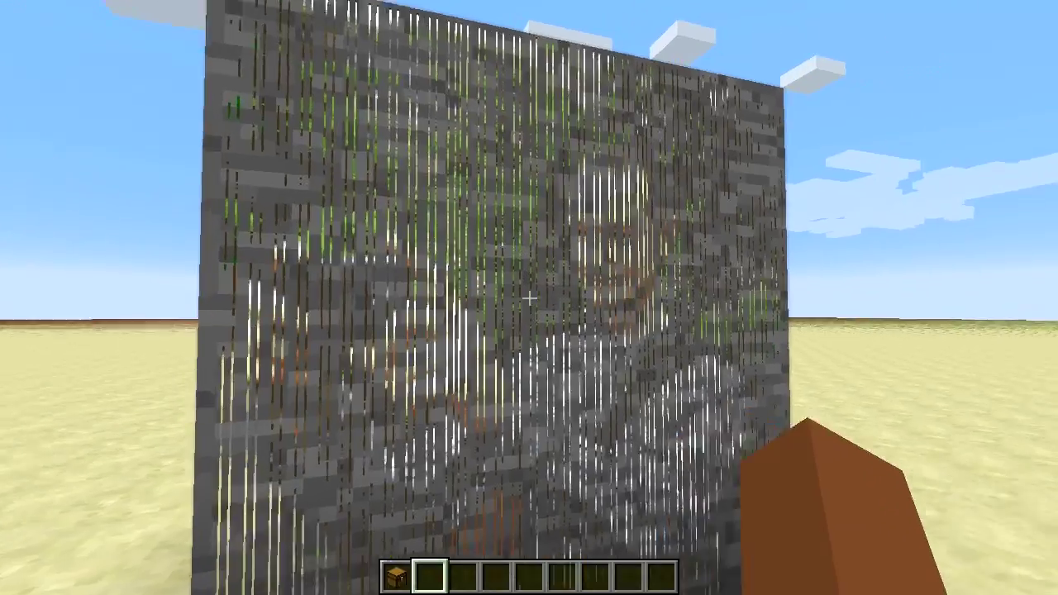
# - Examine the command block towers, the chest and the chest's command block with its redstone-topped stone block
pyautogui.press('w')
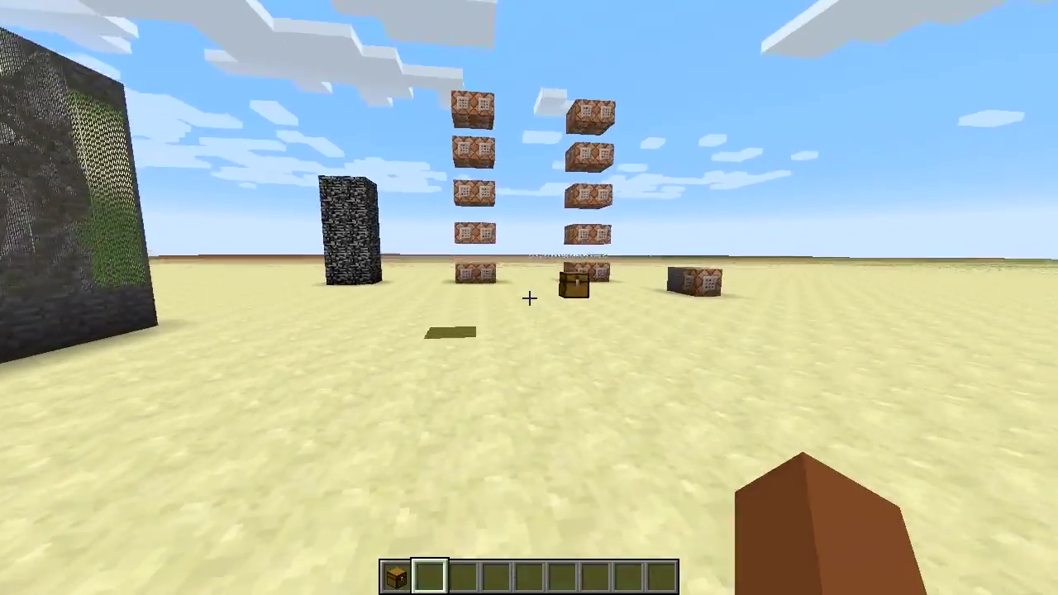
pyautogui.press('w')
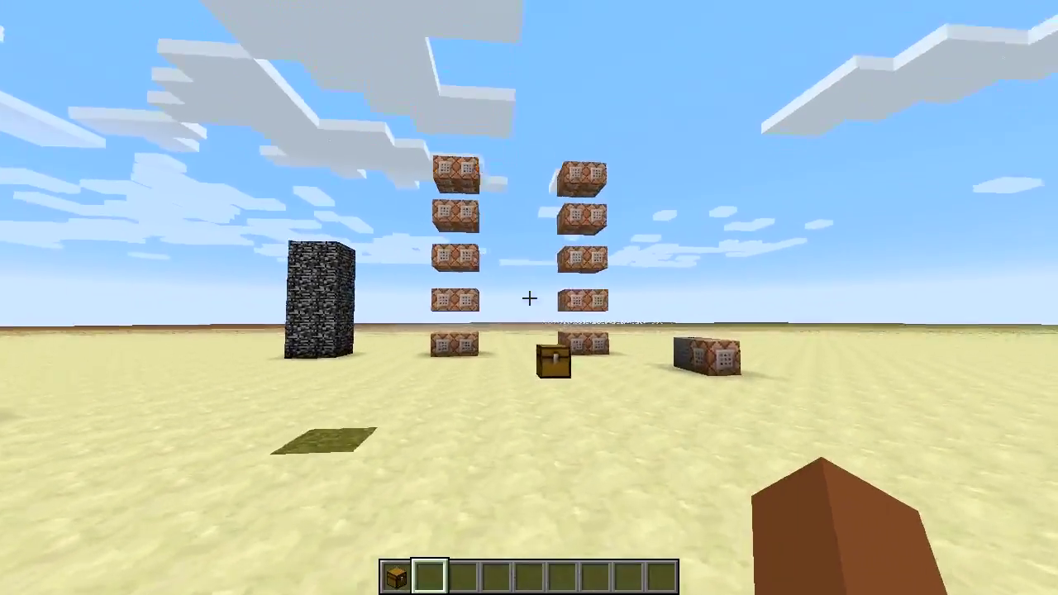
pyautogui.press('w')
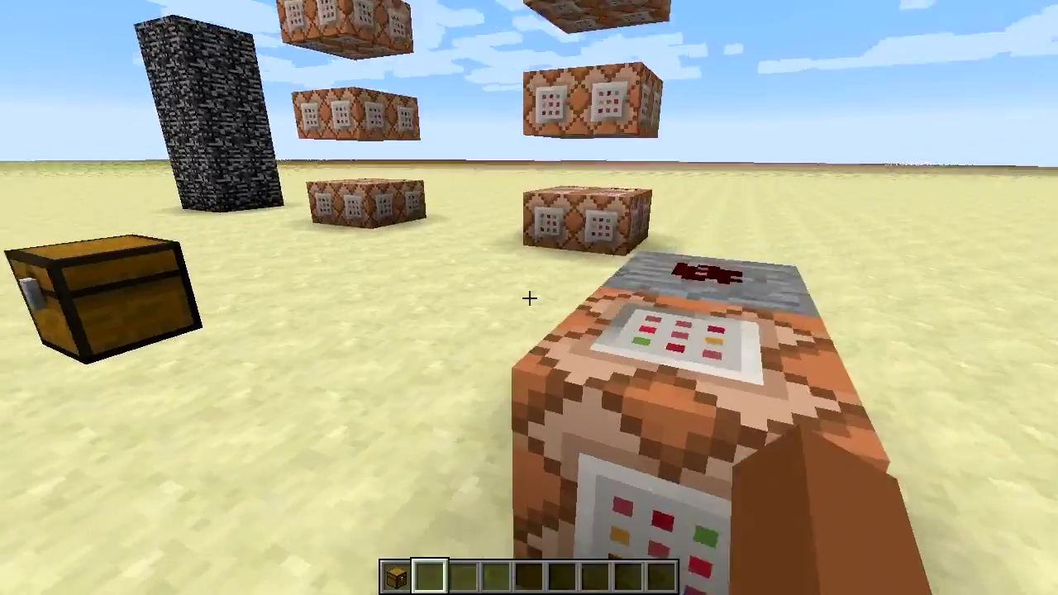
pyautogui.press('d')
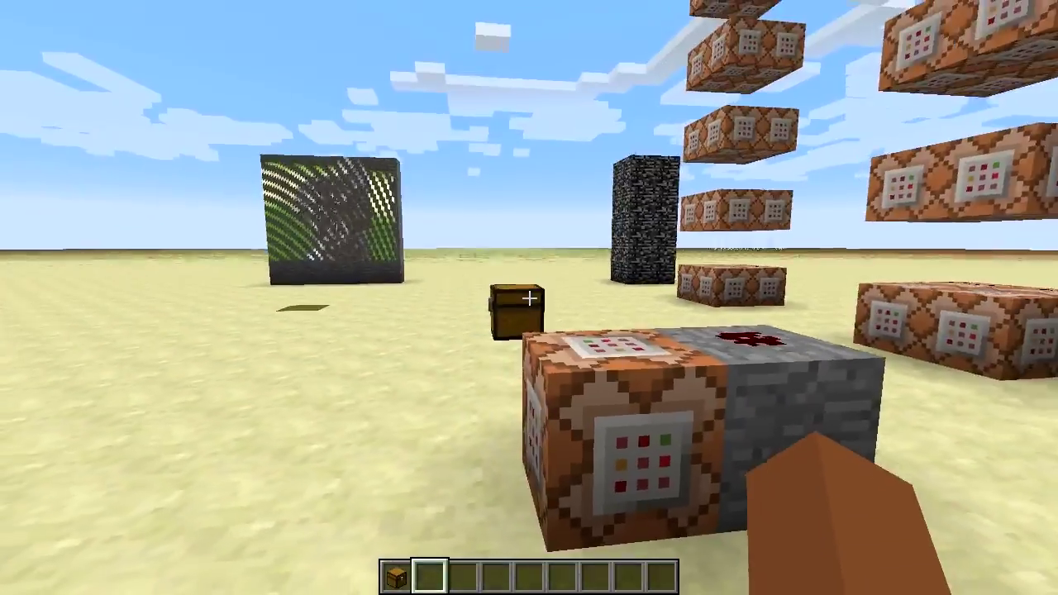
pyautogui.press('w')
pyautogui.press('a')
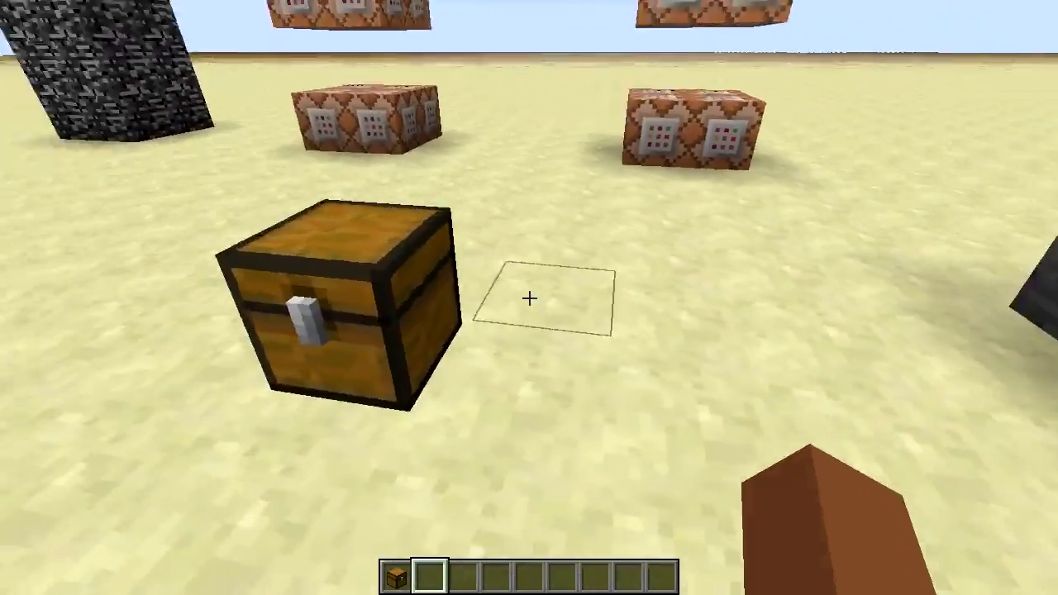
# - View the cat map art and the photo map art from near and far
pyautogui.press('s')
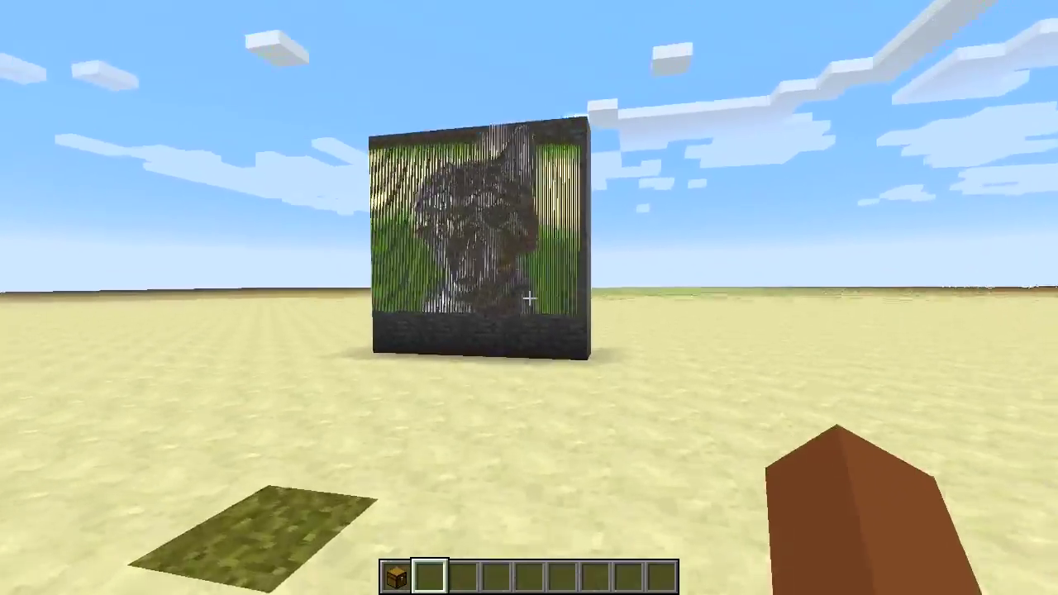
pyautogui.press('w')
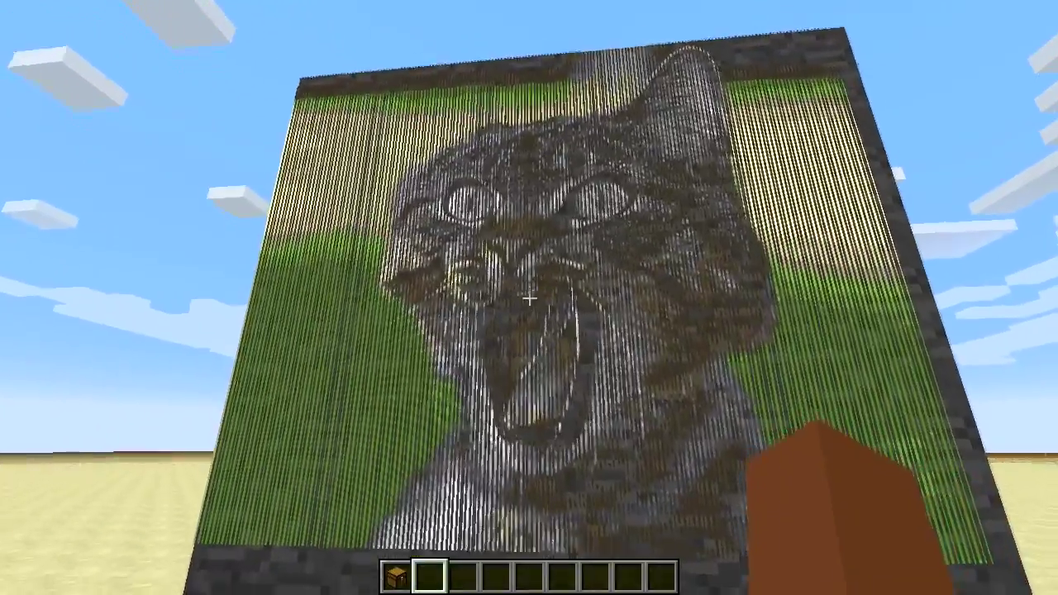
pyautogui.press('s')
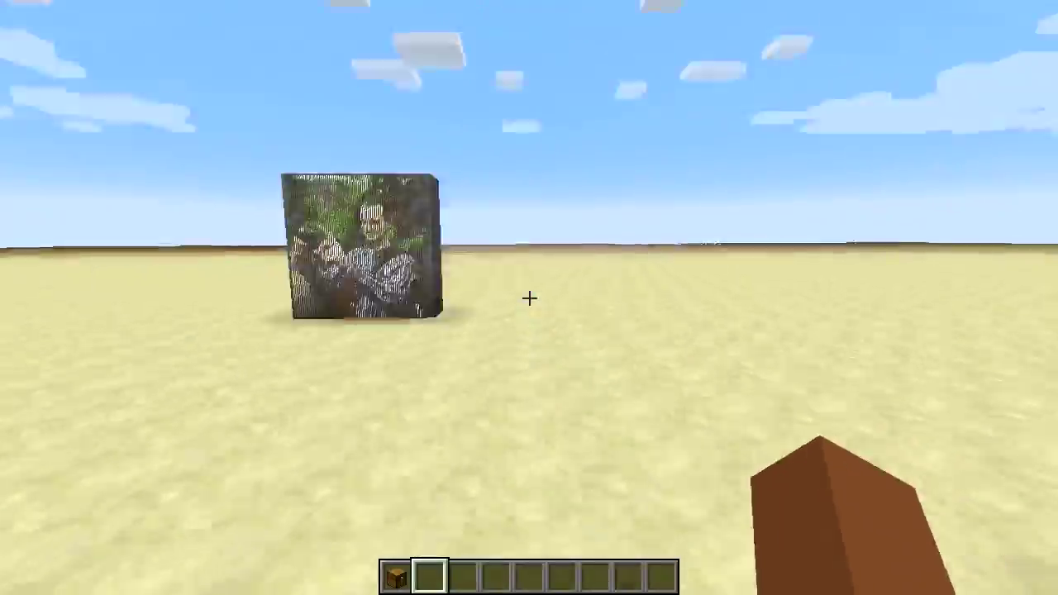
pyautogui.press('w')
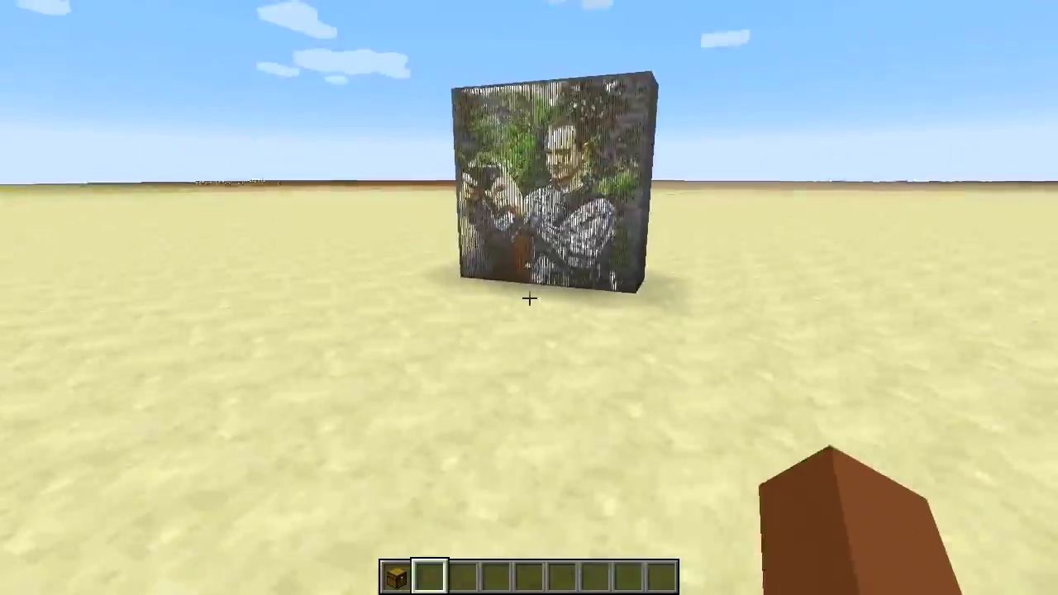
pyautogui.press('w')
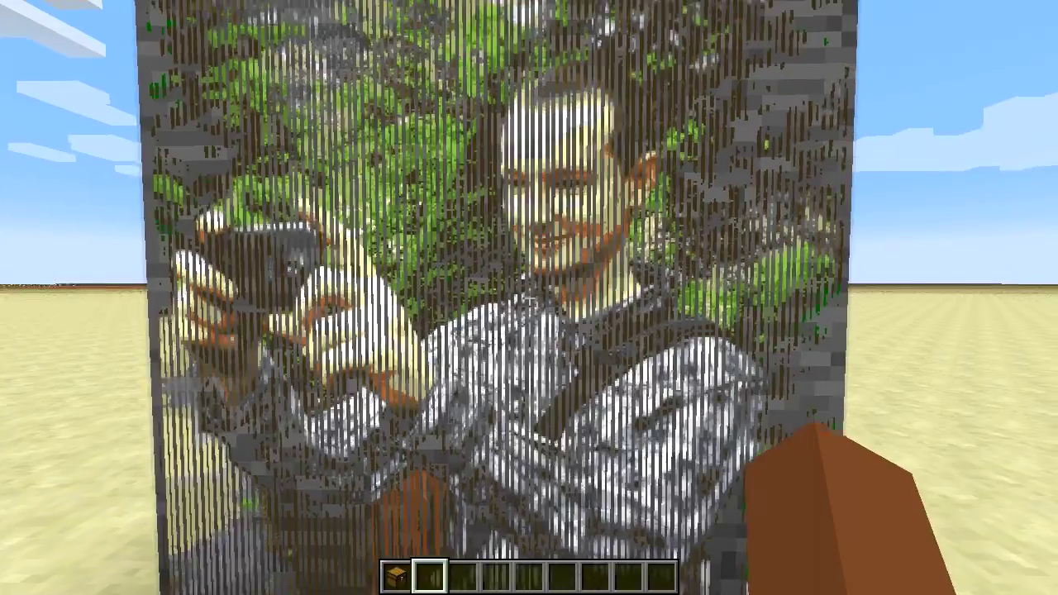
pyautogui.press('s')
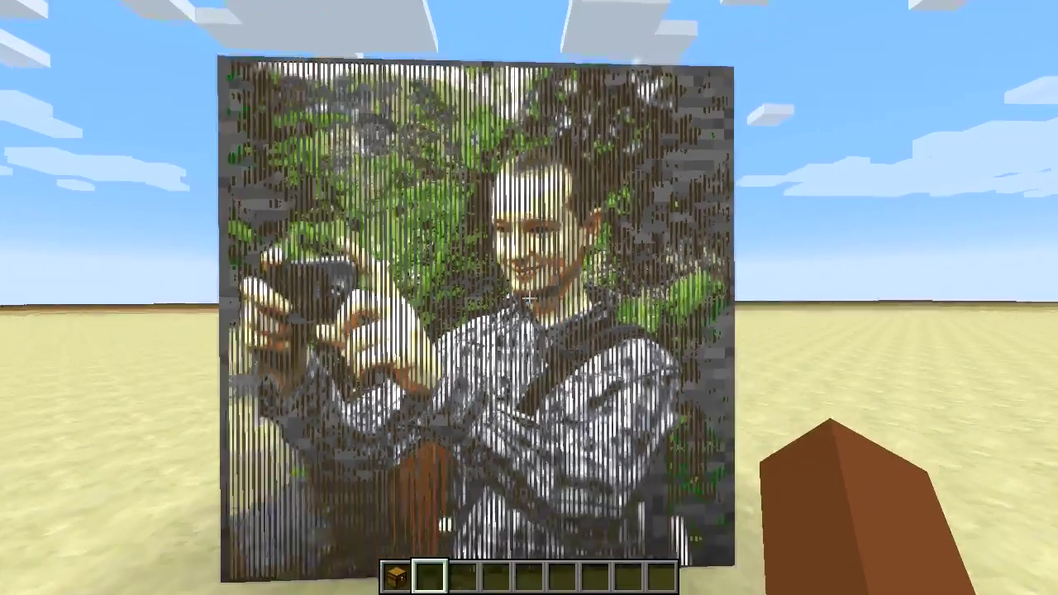
# - Place a button on the stone block beside the chest command block and use it to trigger the command
pyautogui.press('w')
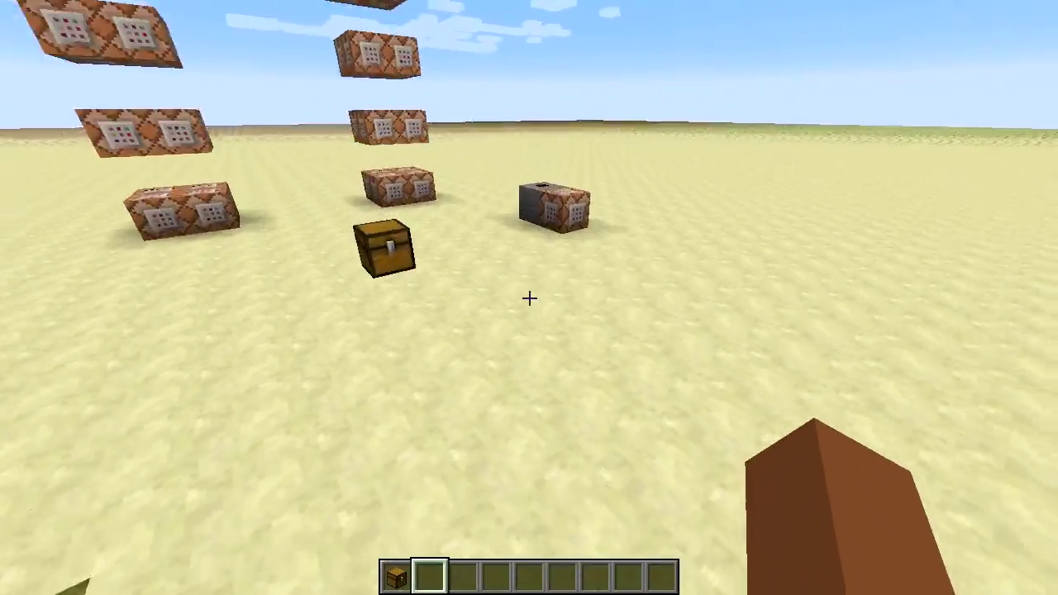
pyautogui.press('w')
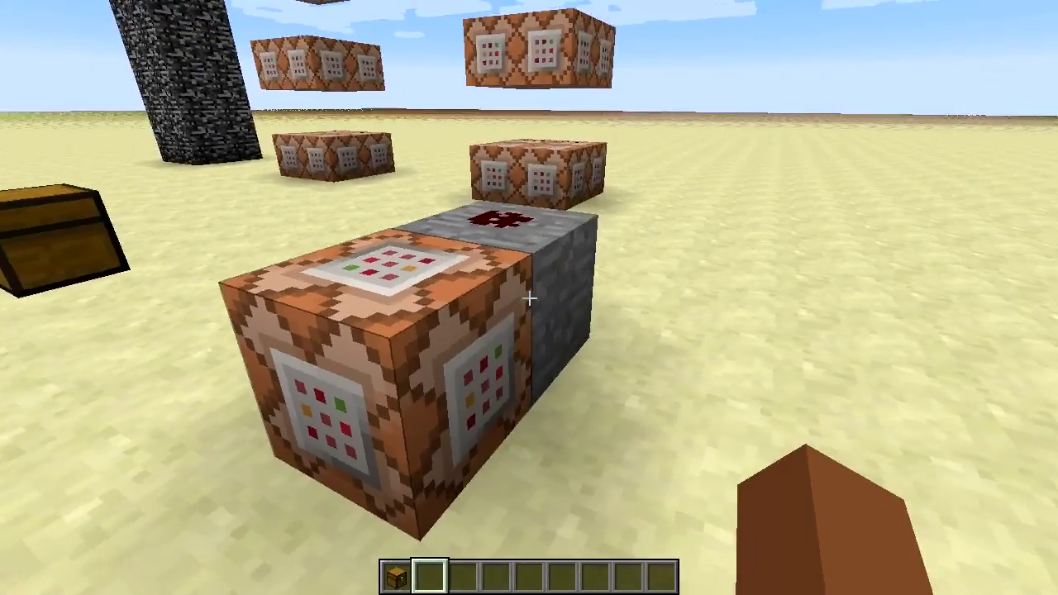
pyautogui.press('e')
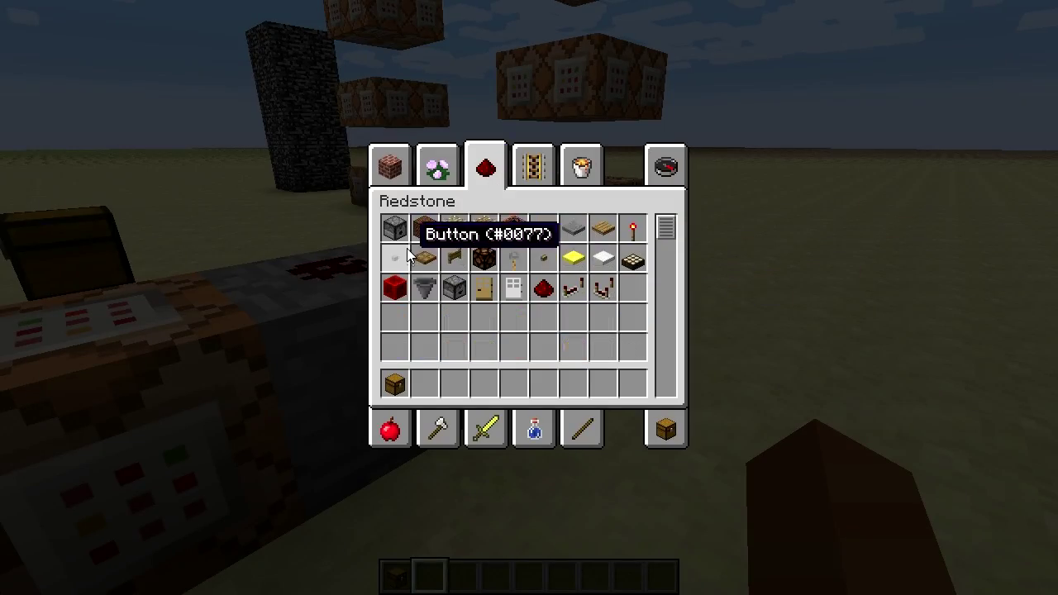
pyautogui.press('e')
pyautogui.scroll(-1, 529, 297)
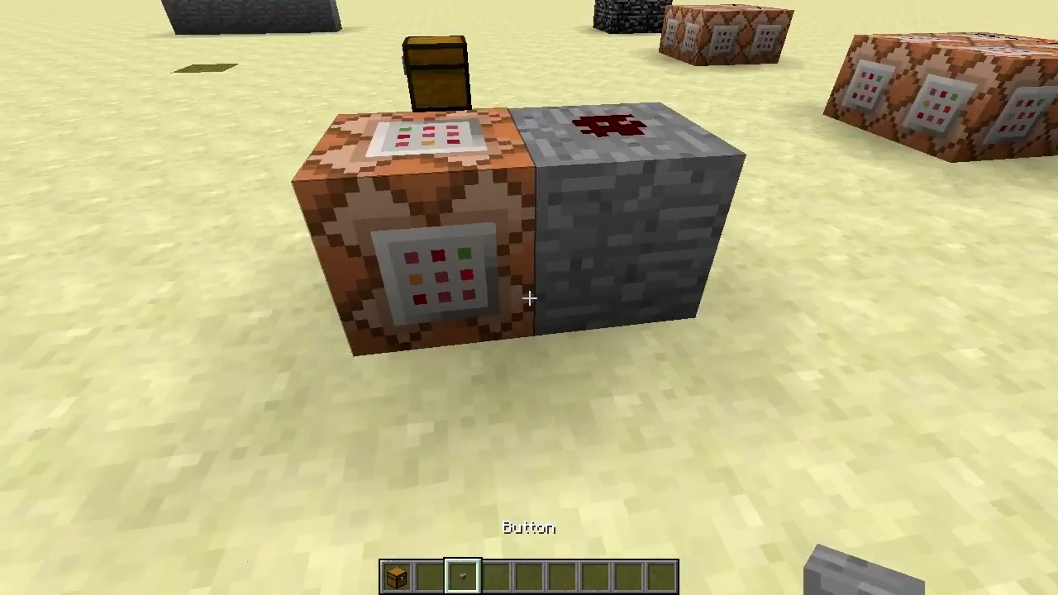
pyautogui.rightClick(529, 297)
pyautogui.rightClick(529, 297)
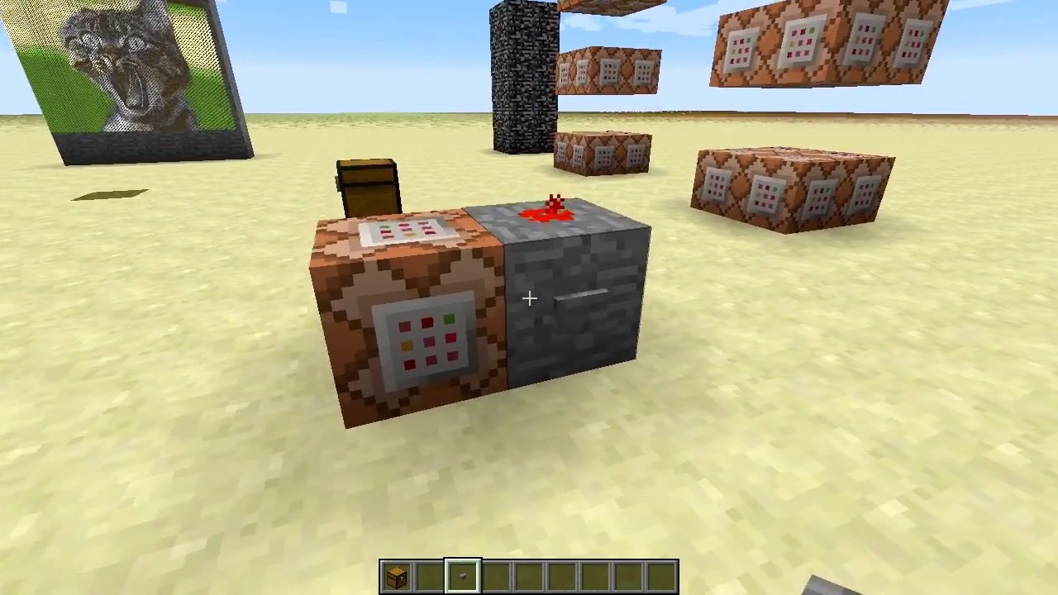
pyautogui.press('a')
pyautogui.press('w')
pyautogui.click(529, 298)
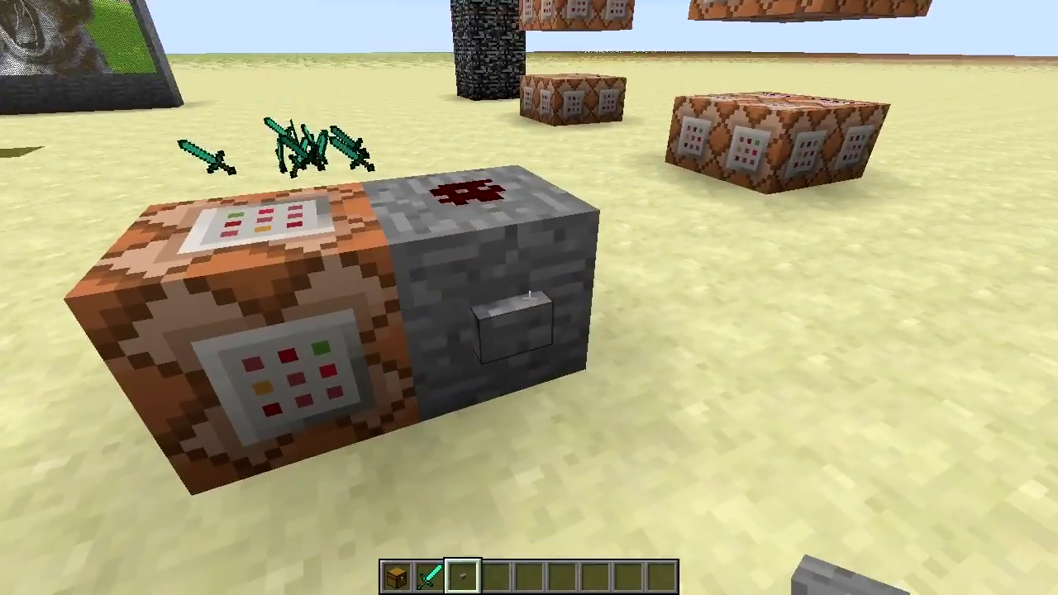
pyautogui.rightClick(528, 298)
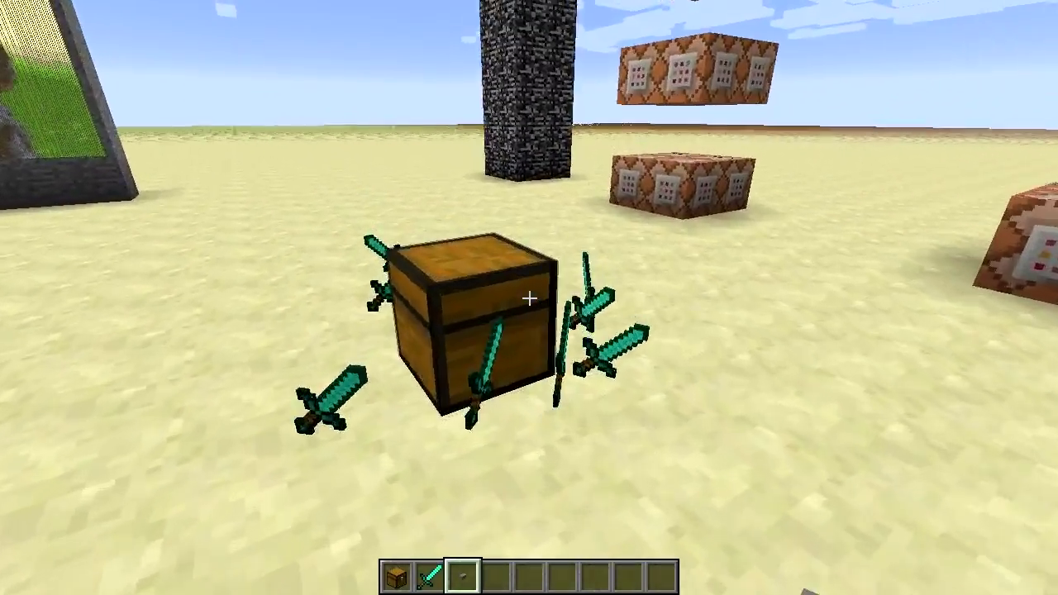
# - Collect the diamond swords scattered around the chest and check the contents of the chest
pyautogui.rightClick(529, 297)
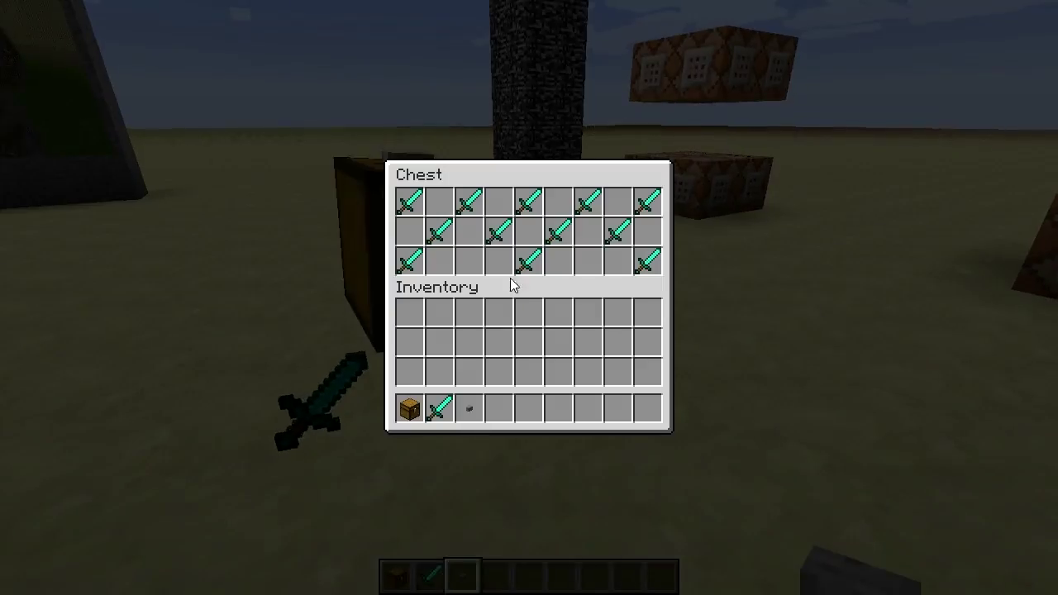
pyautogui.press('e')
pyautogui.press('e')
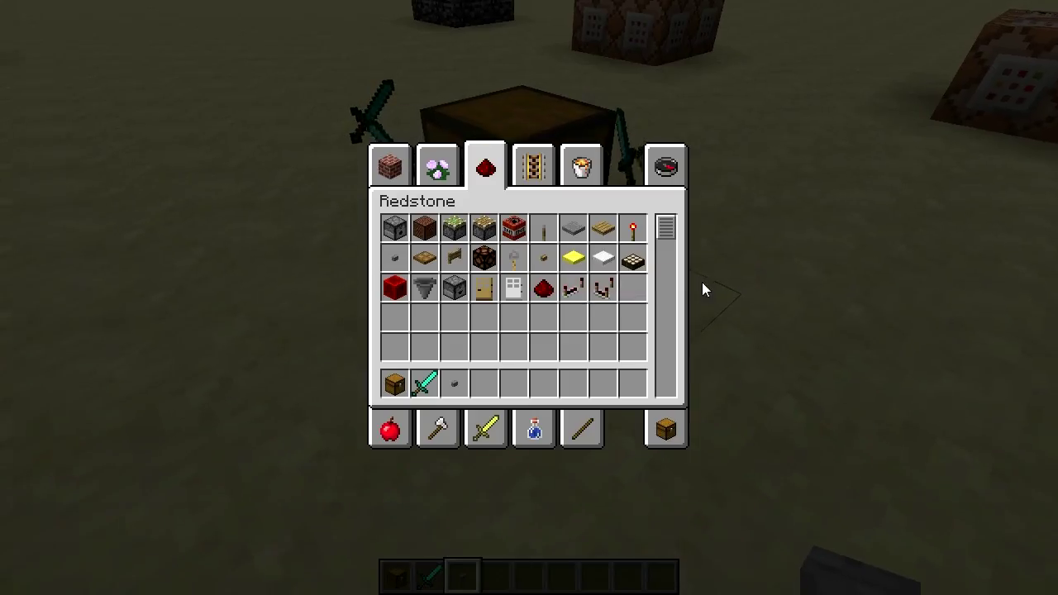
pyautogui.press('e')
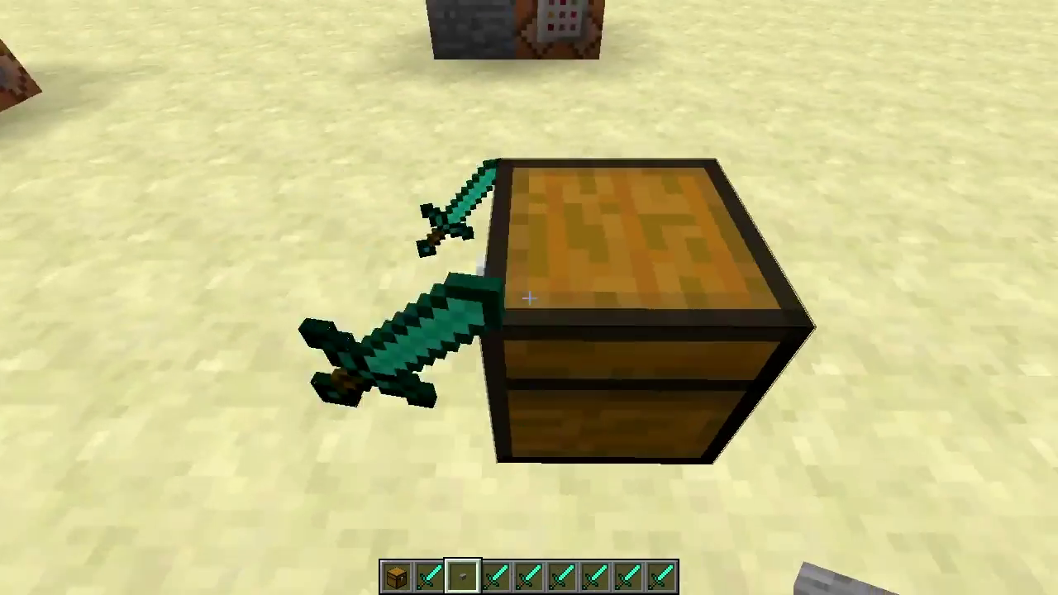
pyautogui.rightClick(529, 298)
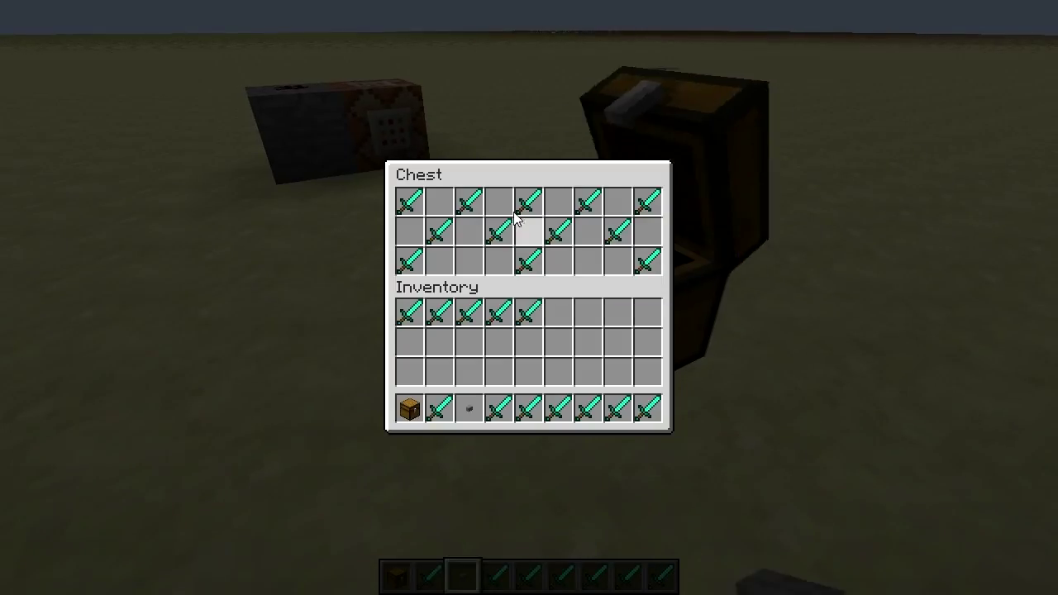
pyautogui.press('e')
# - Change replace to destroy in the chest command block's setblock command and save it
pyautogui.rightClick(529, 298)
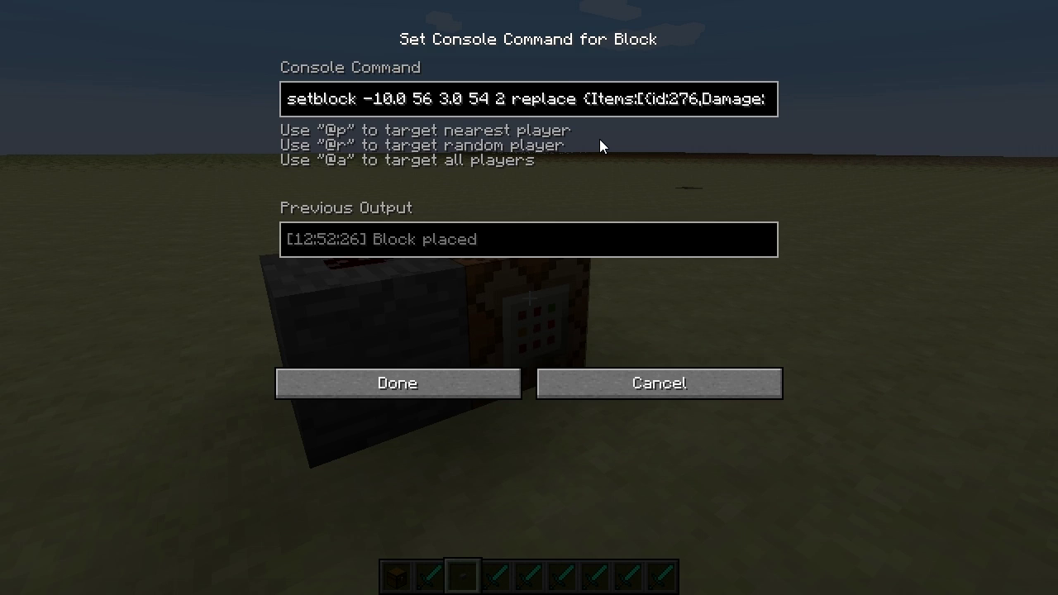
pyautogui.press('BackSpace')
pyautogui.press('BackSpace')
pyautogui.press('BackSpace')
pyautogui.press('BackSpace')
pyautogui.press('BackSpace')
pyautogui.press('BackSpace')
pyautogui.press('BackSpace')
pyautogui.press('BackSpace')
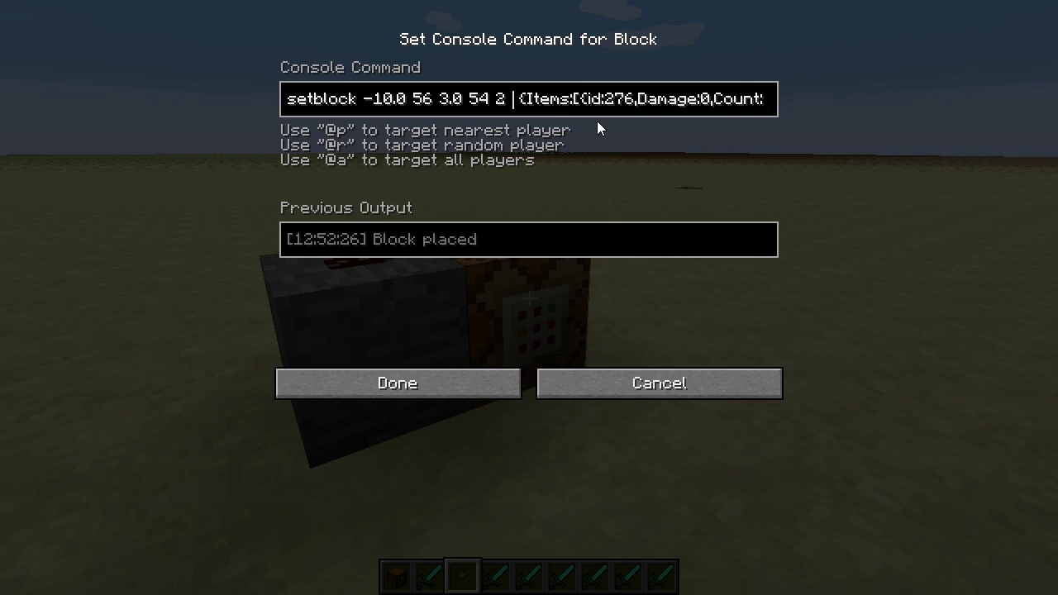
pyautogui.write('destroy')
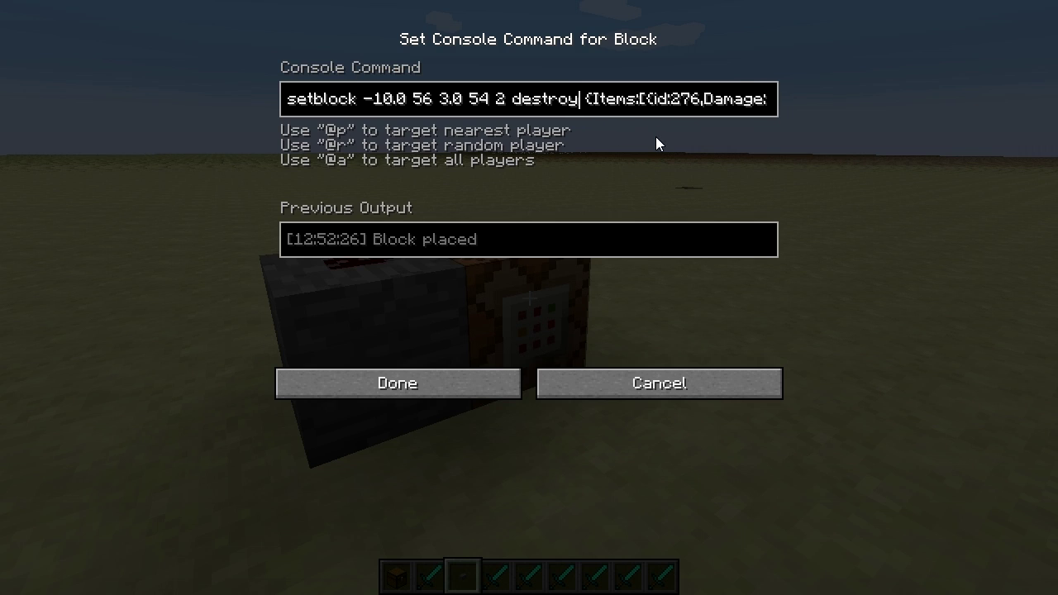
pyautogui.click(391, 385)
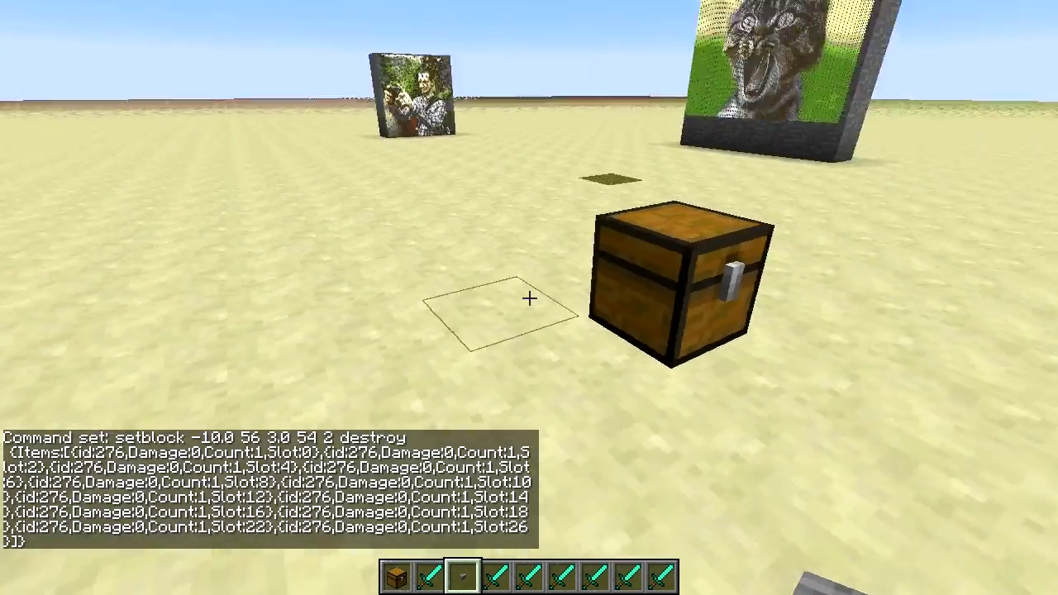
# - Trigger the edited command block repeatedly with its button and inspect the area around the chest
pyautogui.rightClick(529, 297)
pyautogui.press('Escape')
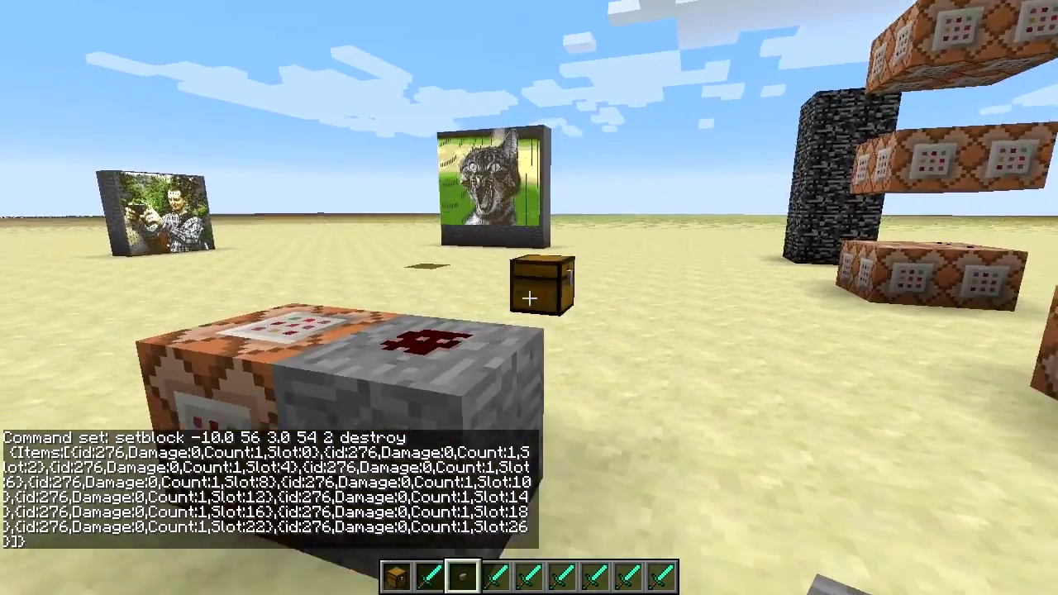
pyautogui.rightClick(529, 297)
pyautogui.press('w')
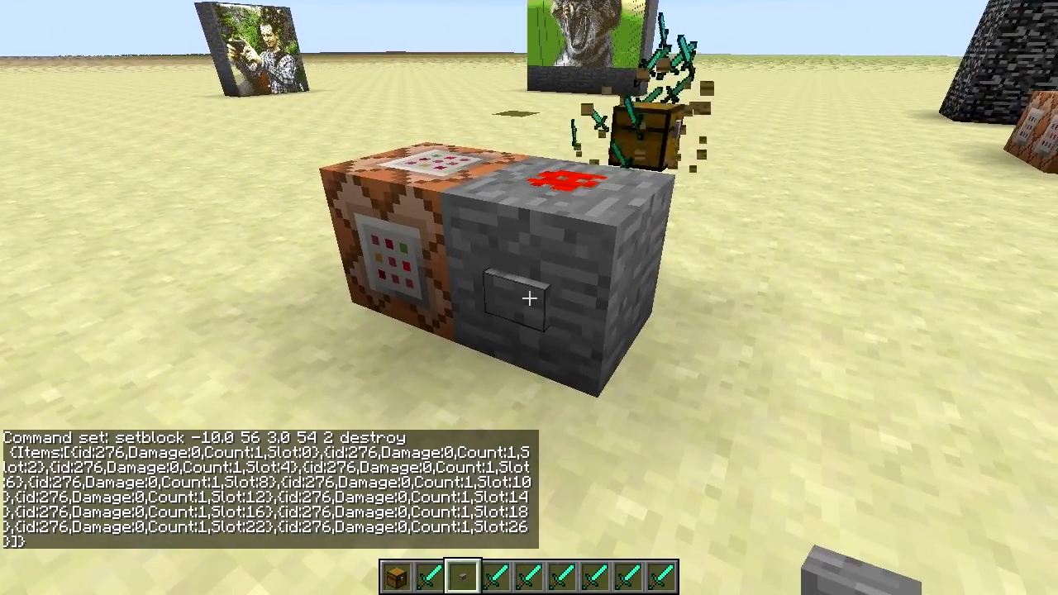
pyautogui.press('s')
pyautogui.press('w')
pyautogui.rightClick(528, 297)
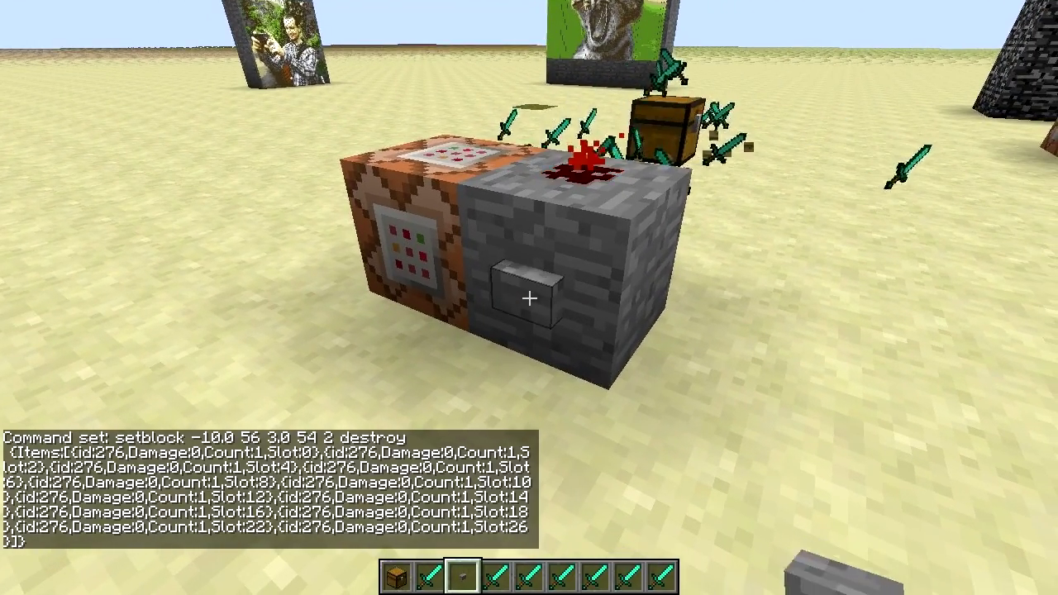
pyautogui.rightClick(528, 298)
pyautogui.press('w')
pyautogui.press('d')
pyautogui.press('d')
pyautogui.press('w')
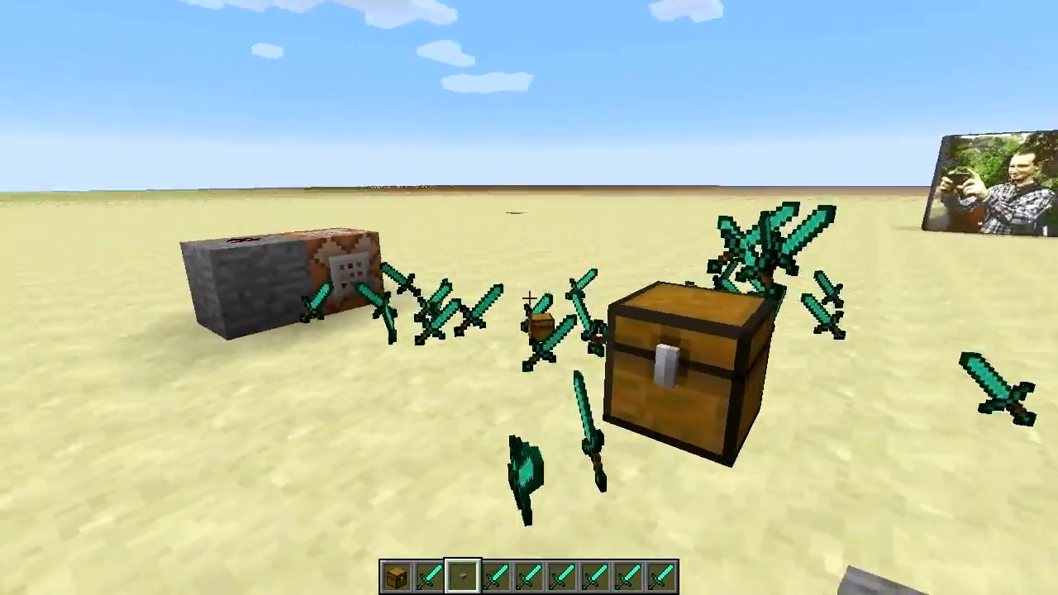
# - Collect the dropped diamond swords and chests scattered around the placed chest
pyautogui.press('a')
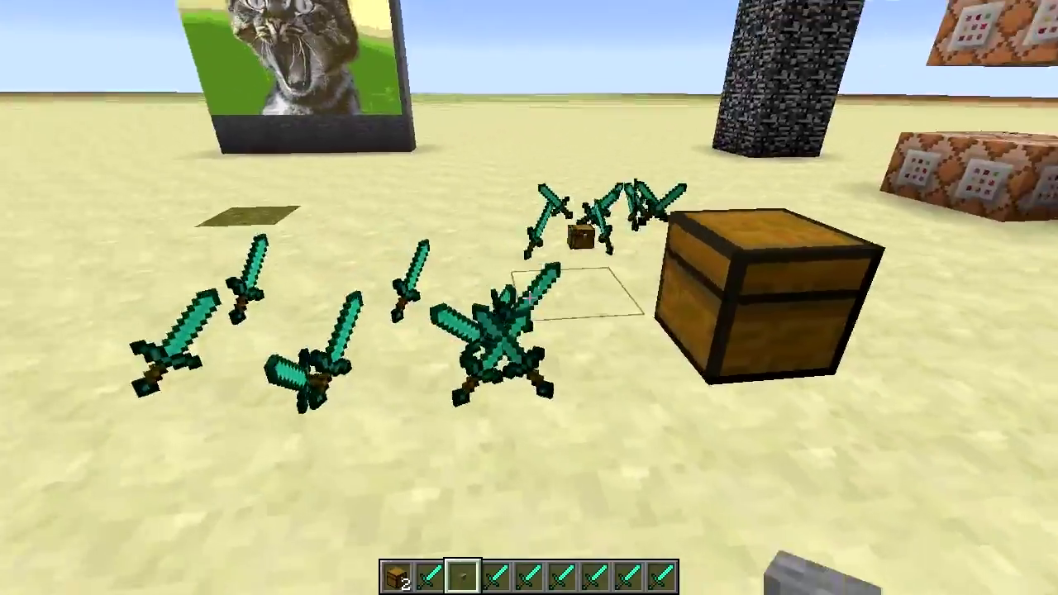
pyautogui.press('w')
pyautogui.press('w')
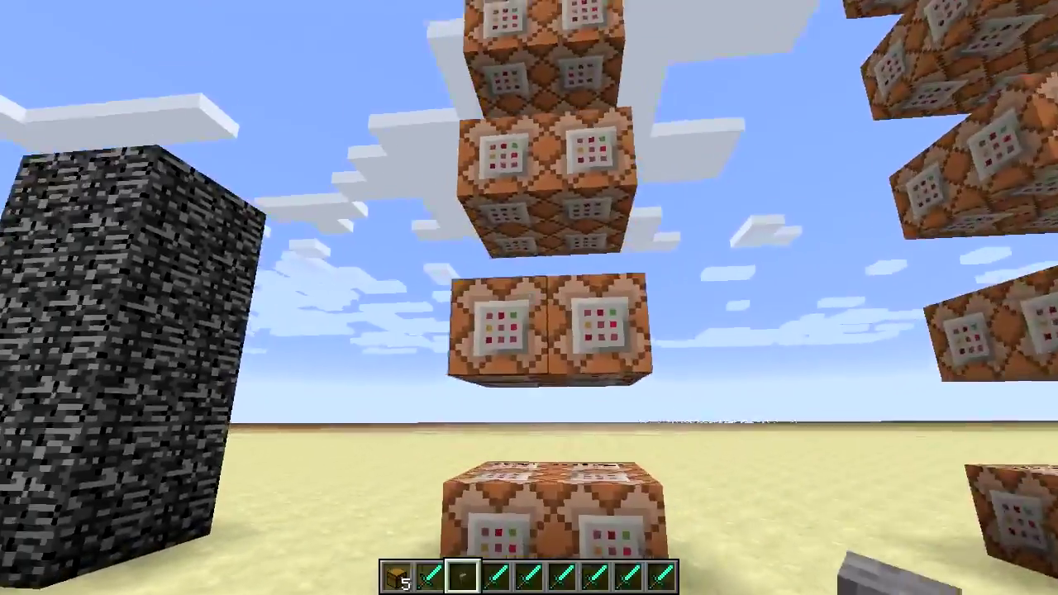
# - Examine the map art portrait of the man with the camera, both close up and from a distance
pyautogui.press('d')
pyautogui.press('w')
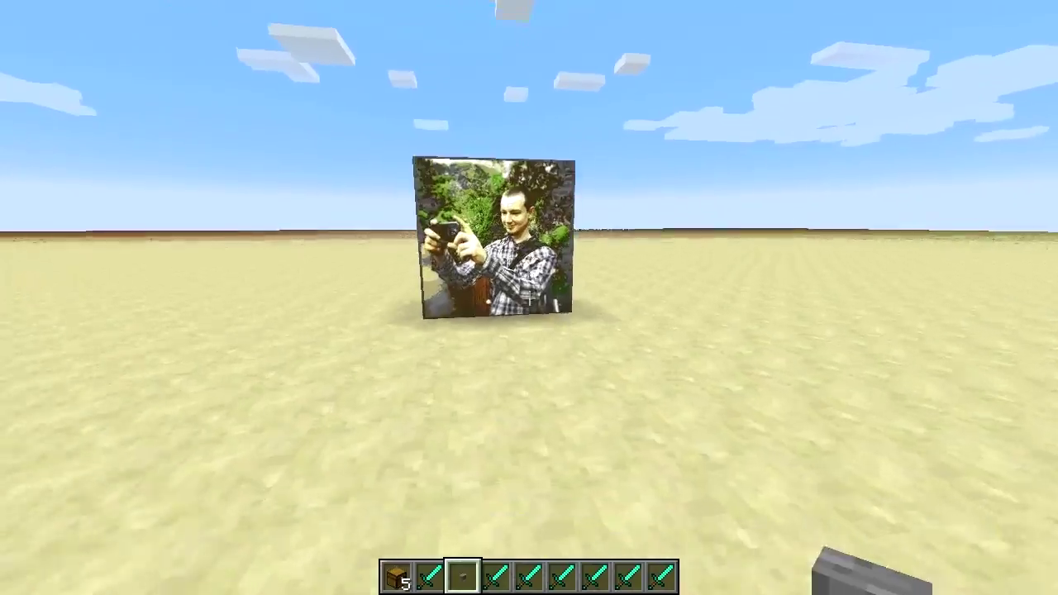
pyautogui.press('w')
pyautogui.press('s')
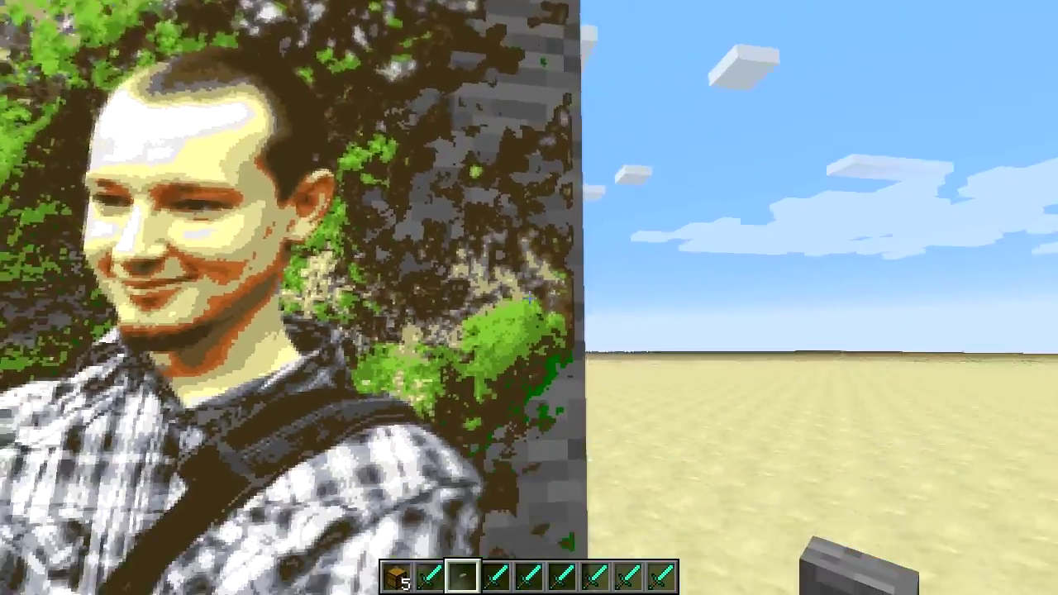
pyautogui.press('a')
pyautogui.press('a')
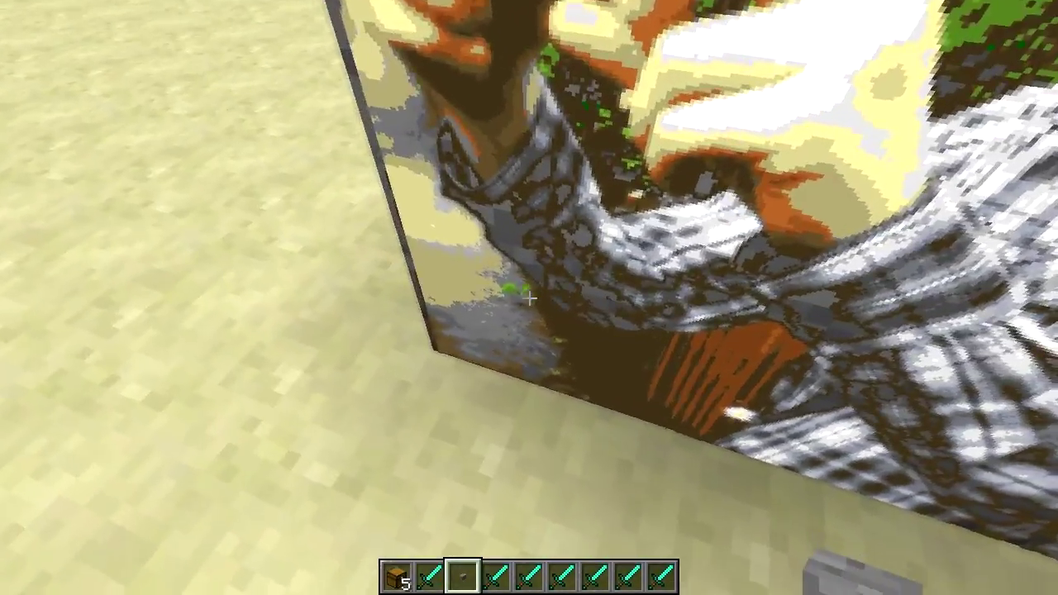
pyautogui.press('s')
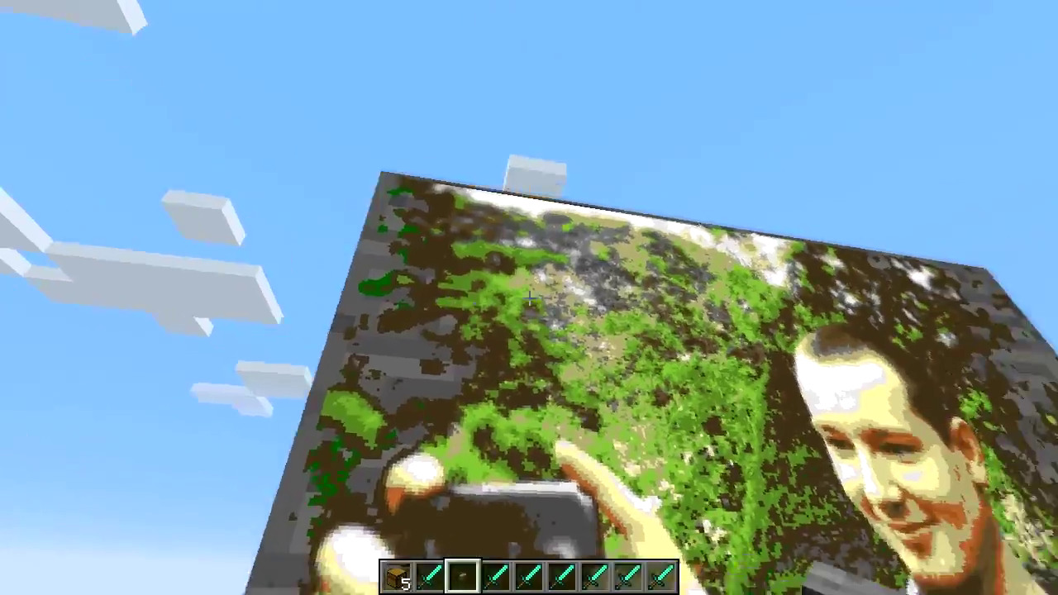
pyautogui.press('w')
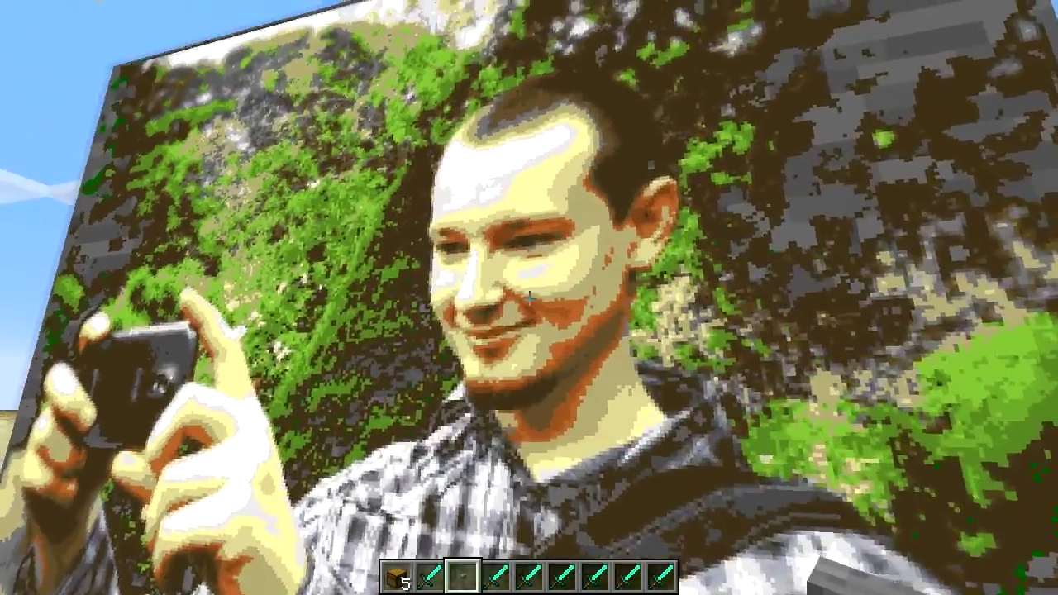
pyautogui.press('s')
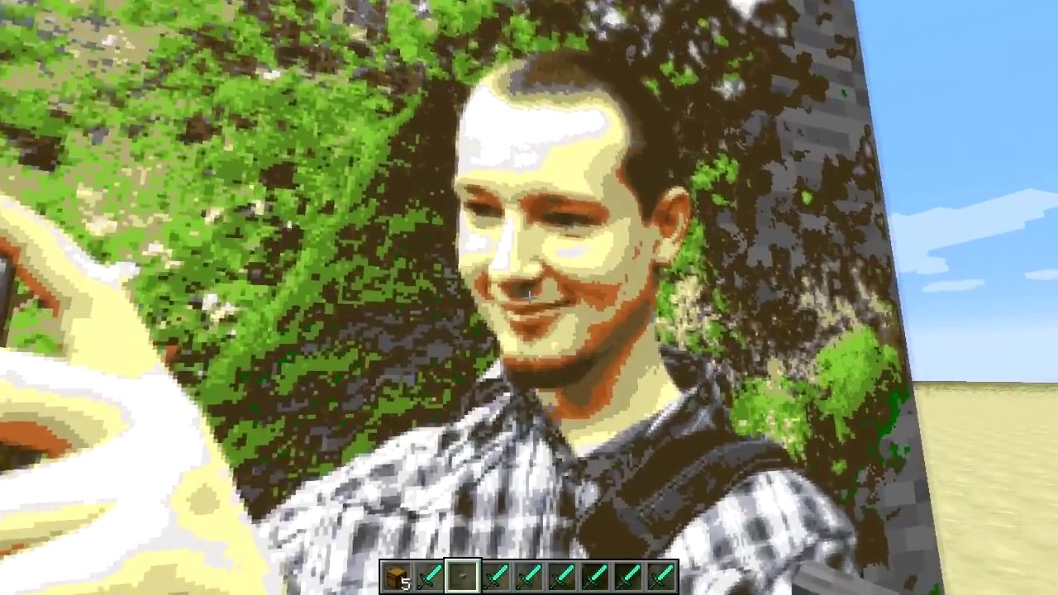
pyautogui.press('d')
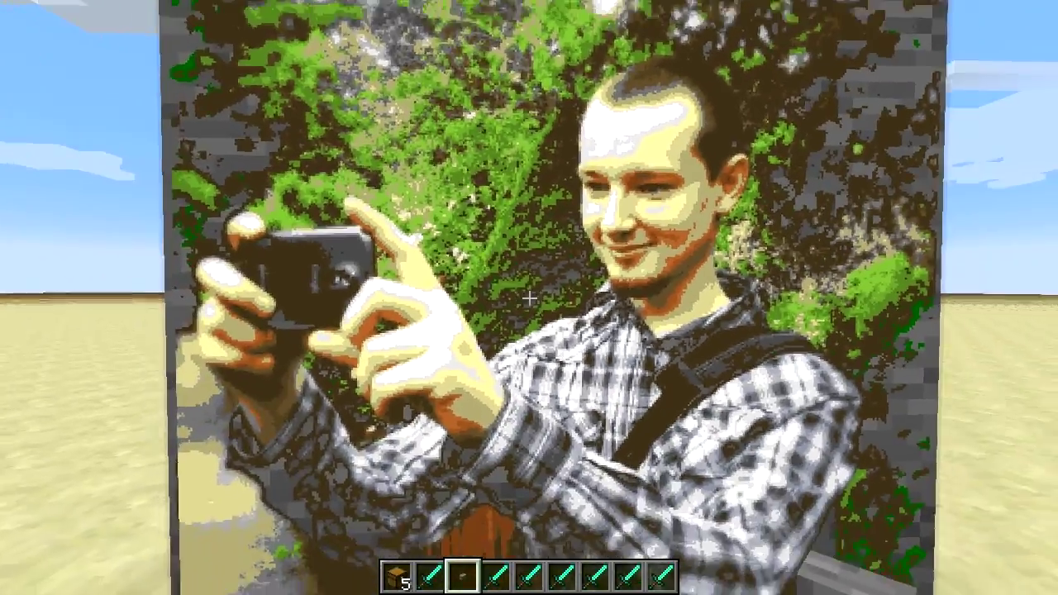
pyautogui.press('s')
pyautogui.press('w')
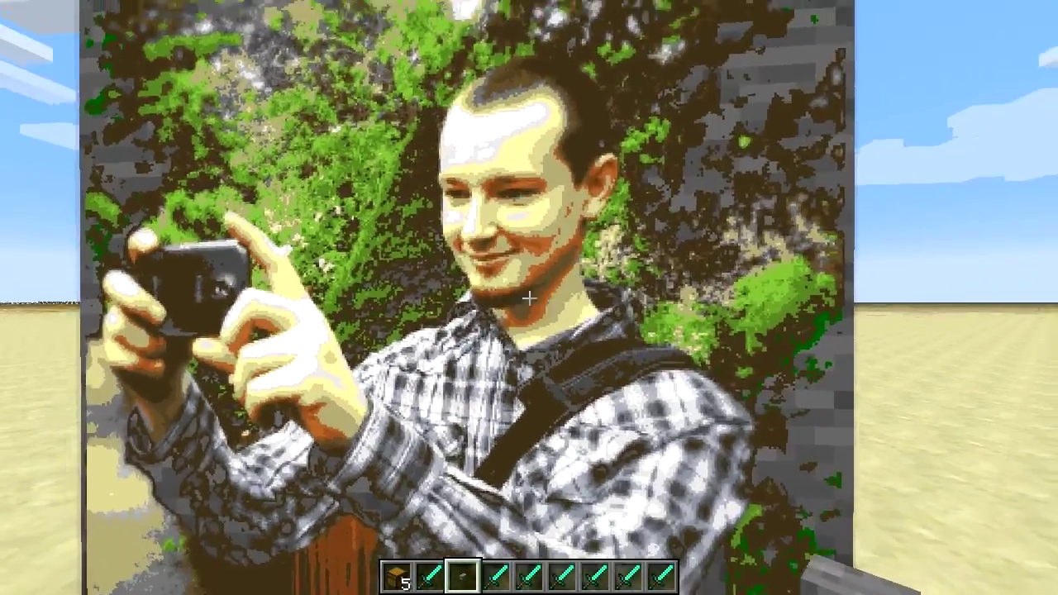
pyautogui.press('a')
pyautogui.press('d')
pyautogui.press('s')
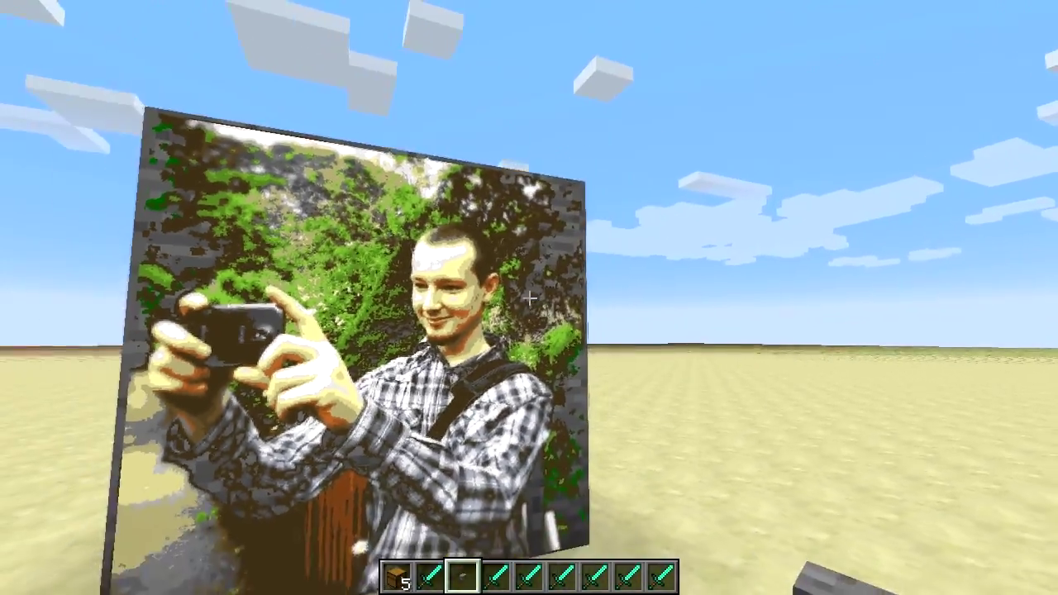
pyautogui.press('w')
pyautogui.press('s')
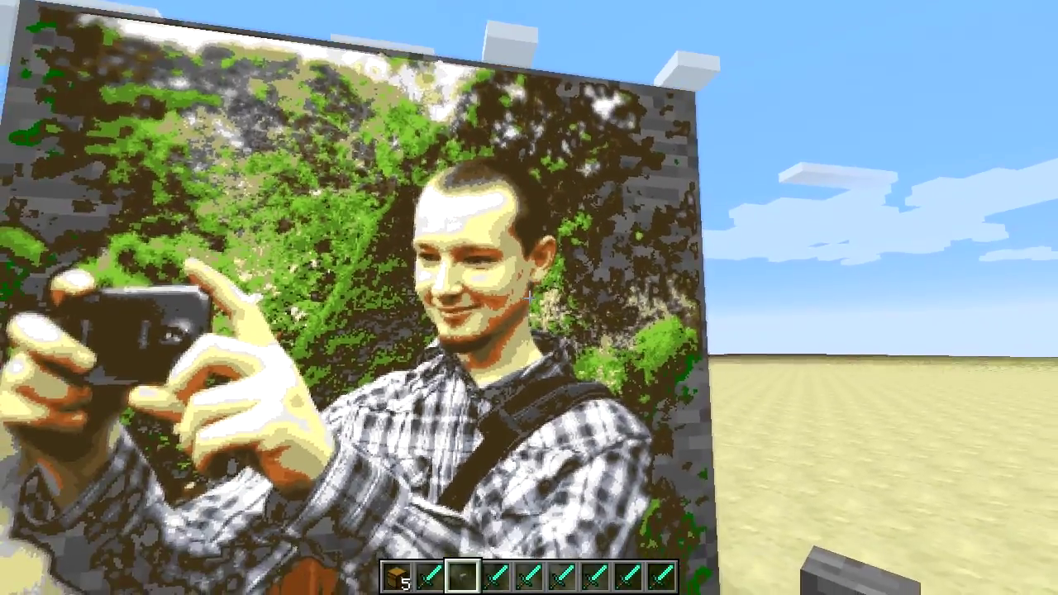
pyautogui.press('s')
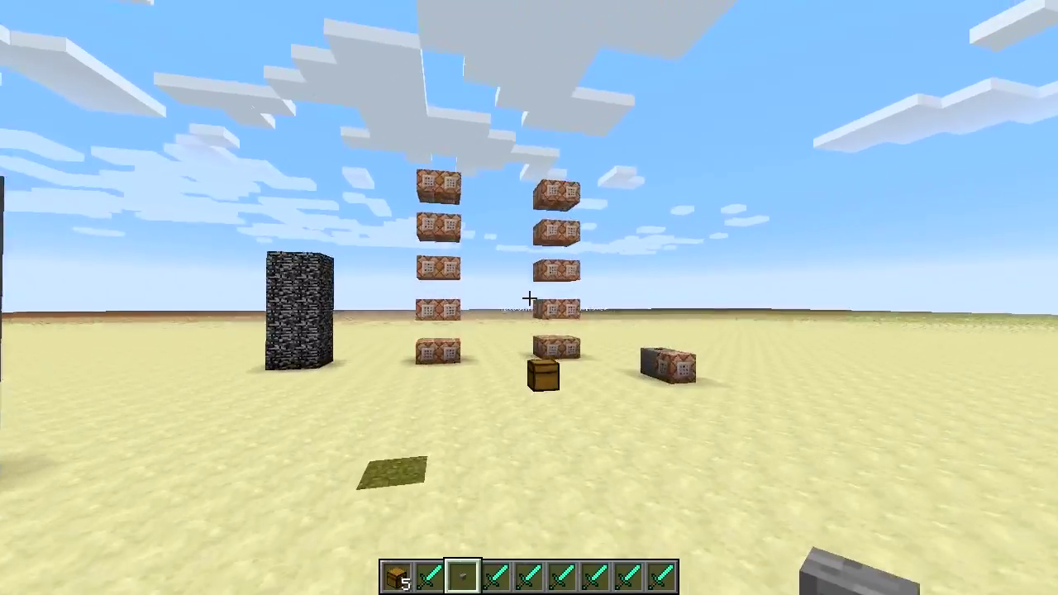
# - Check the setblock command stored in a bottom command block of the tower nearest the bedrock pillar
pyautogui.press('w')
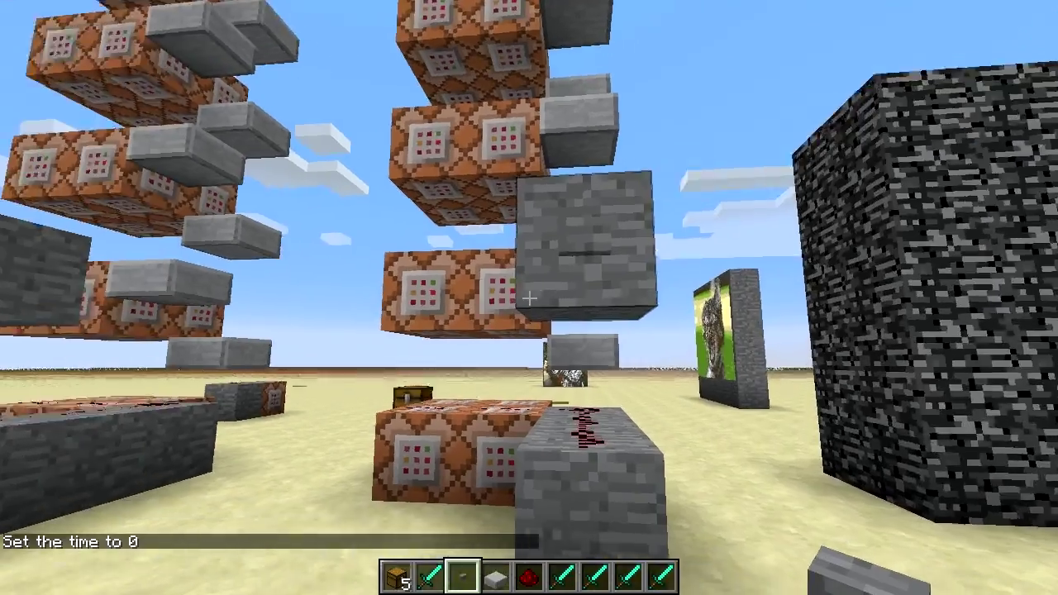
pyautogui.press('a')
pyautogui.press('w')
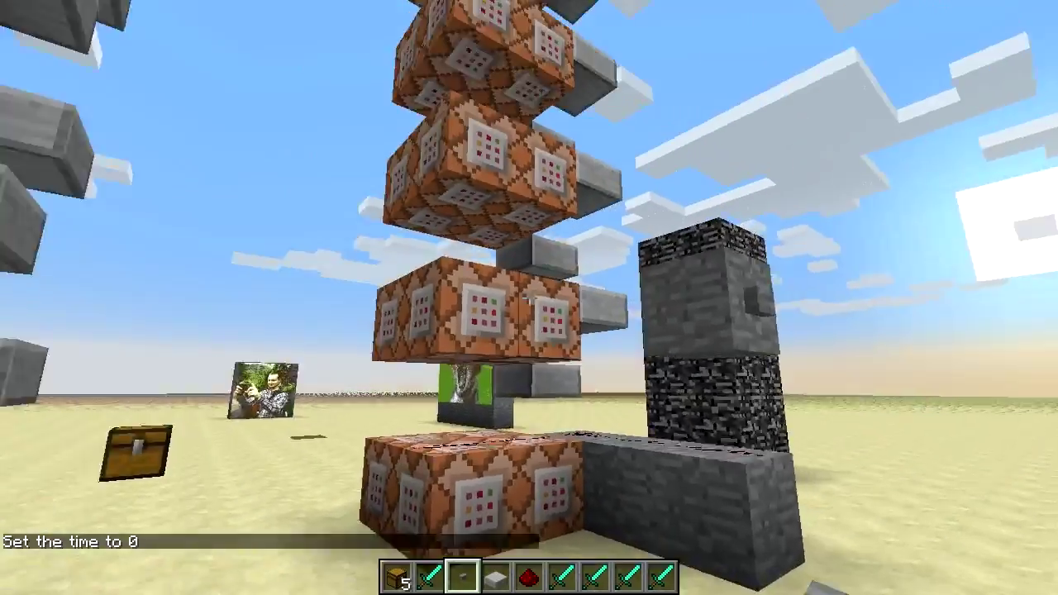
pyautogui.press('w')
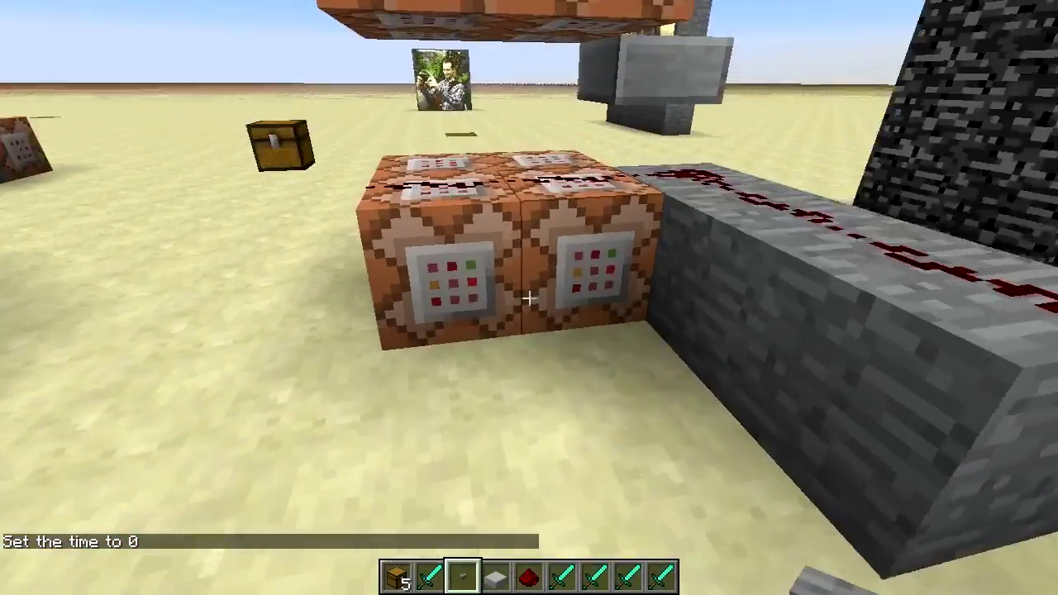
pyautogui.rightClick(529, 297)
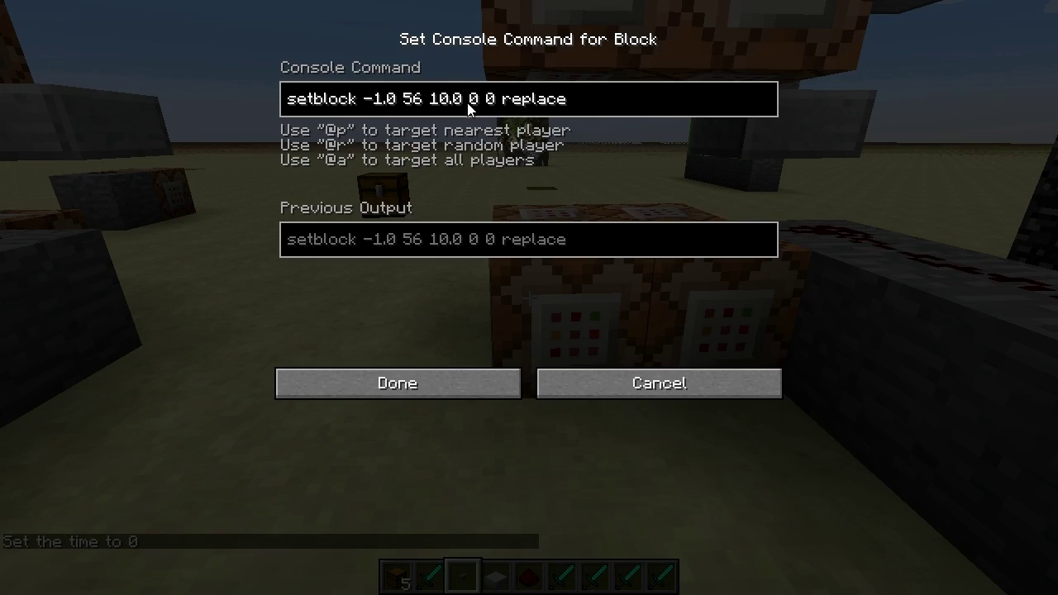
pyautogui.press('Escape')
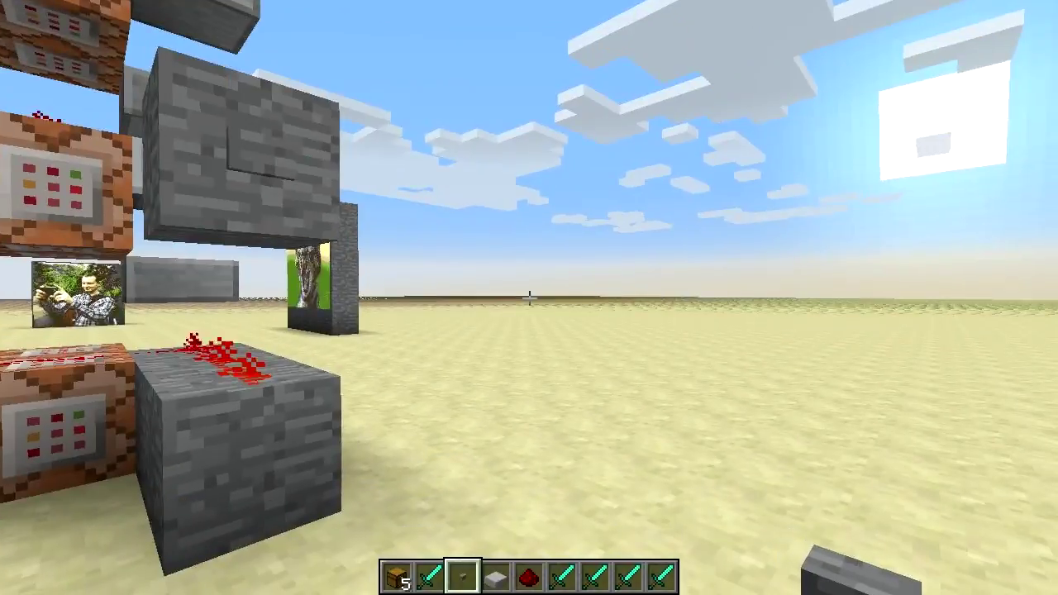
# - Test the two command block towers by triggering their buttons alternately to place and remove the bedrock pillar
pyautogui.press('a')
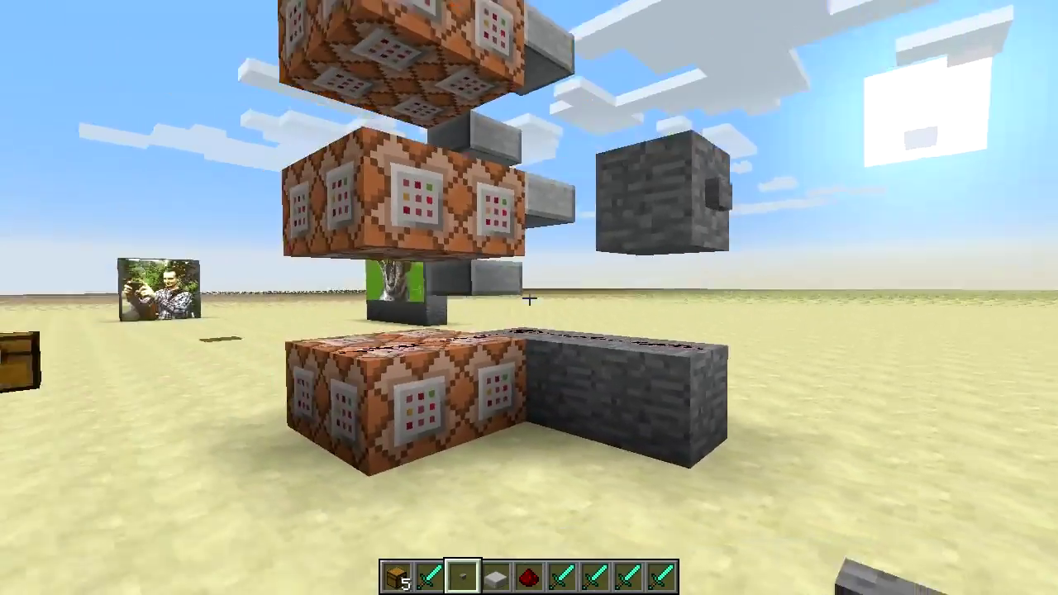
pyautogui.press('s')
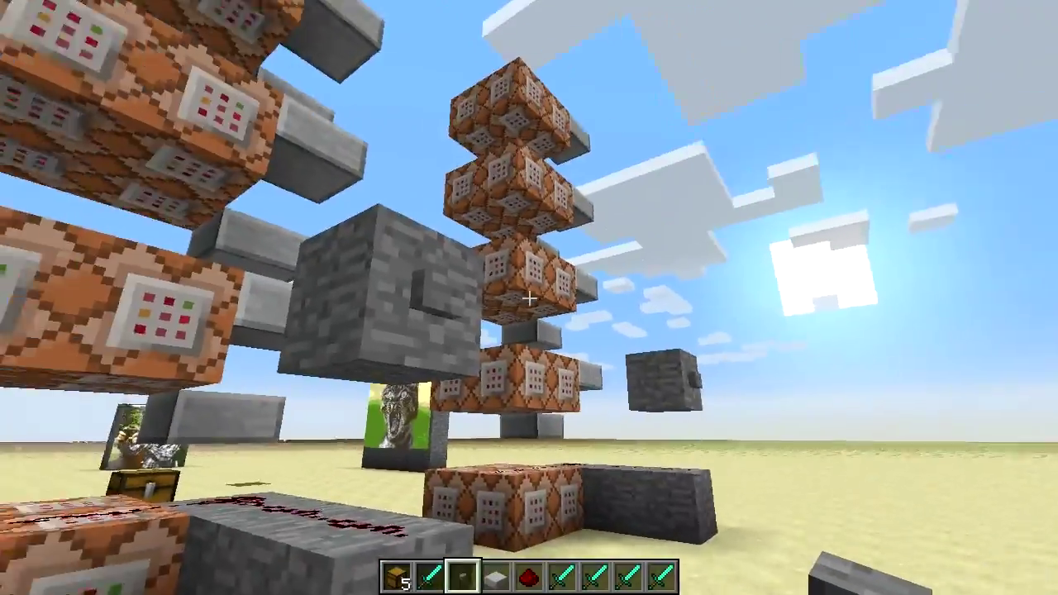
pyautogui.rightClick(529, 298)
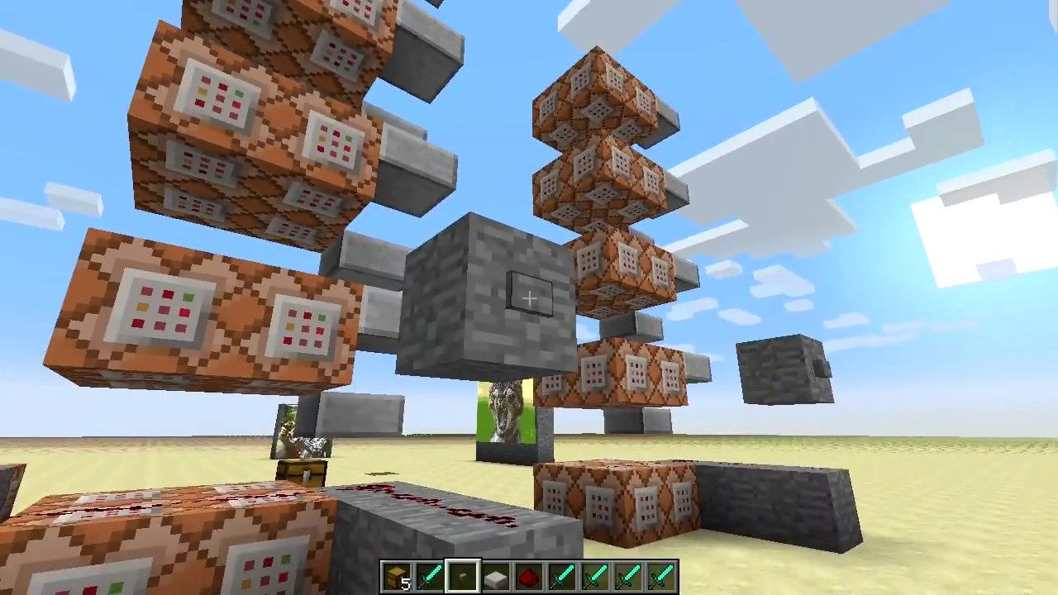
pyautogui.press('s')
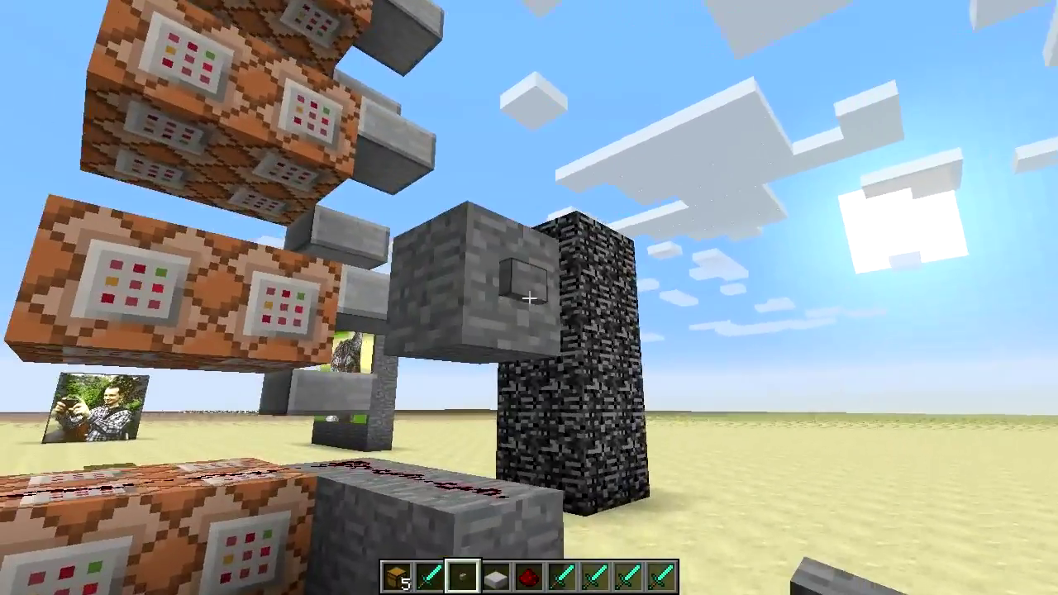
pyautogui.rightClick(529, 297)
pyautogui.press('a')
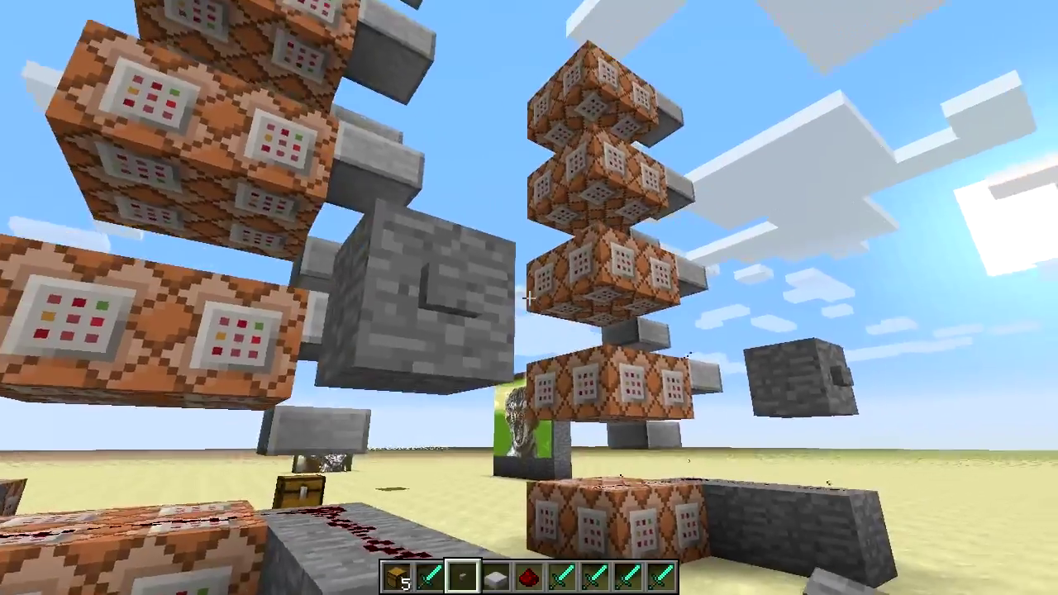
pyautogui.rightClick(529, 297)
pyautogui.press('d')
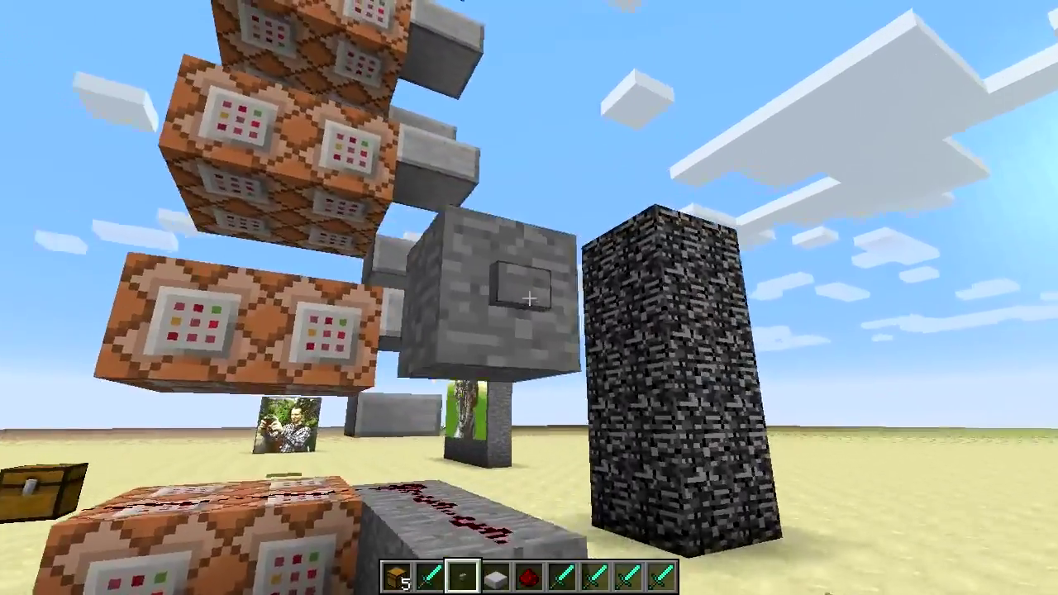
pyautogui.press('a')
pyautogui.press('w')
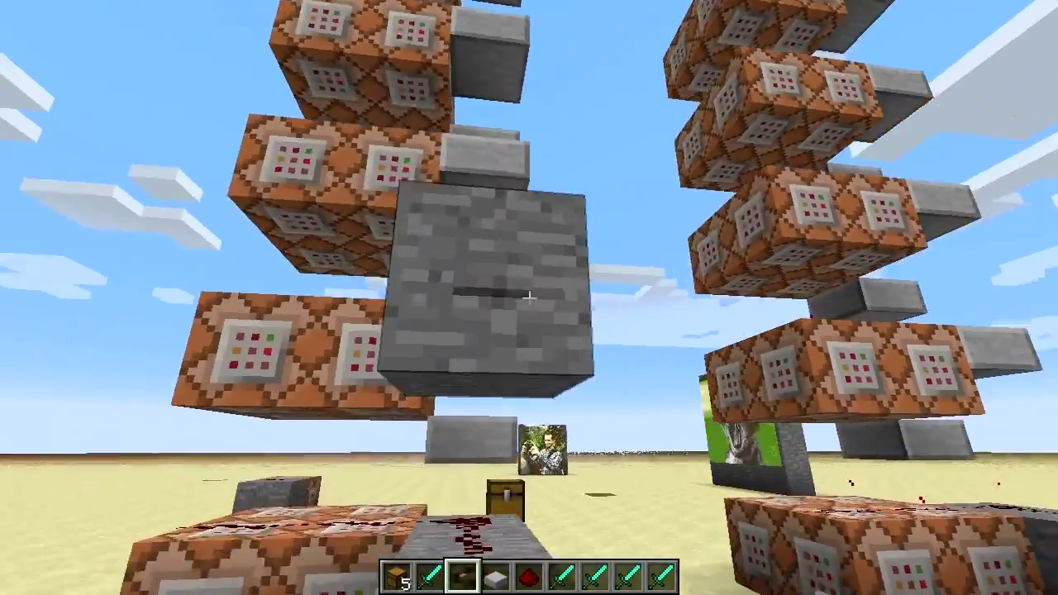
pyautogui.rightClick(529, 297)
pyautogui.press('d')
pyautogui.press('w')
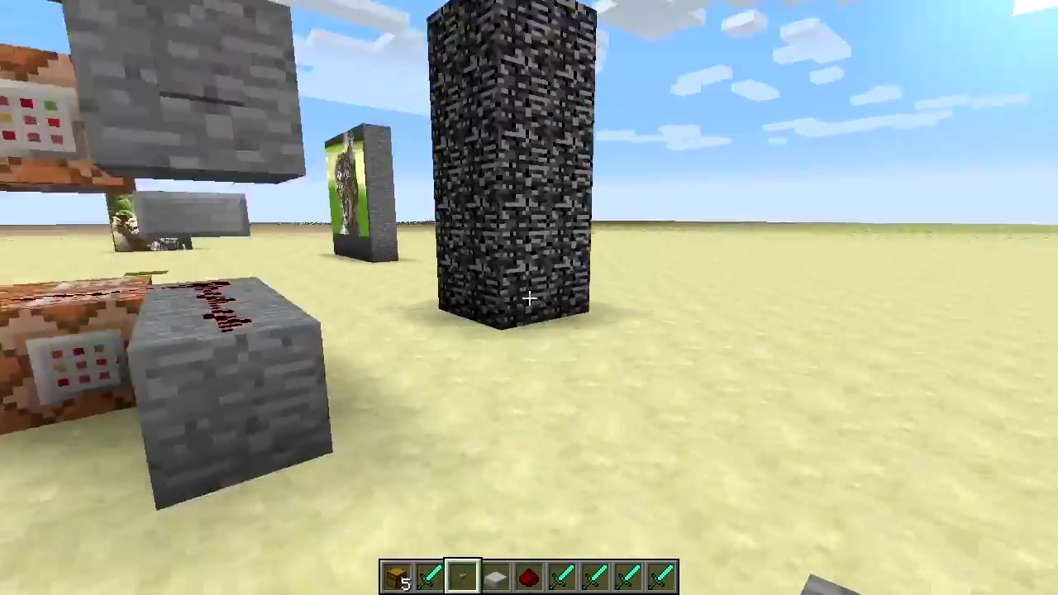
# - Remove the bedrock pillar with the nearer tower's button and restore it with the other tower's button
pyautogui.press('d')
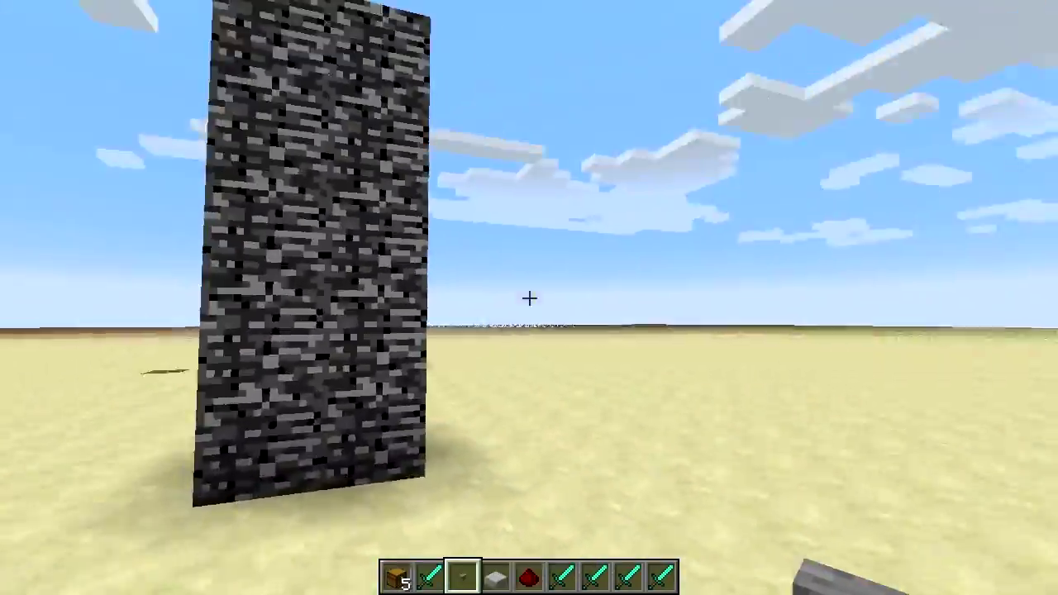
pyautogui.press('a')
pyautogui.press('w')
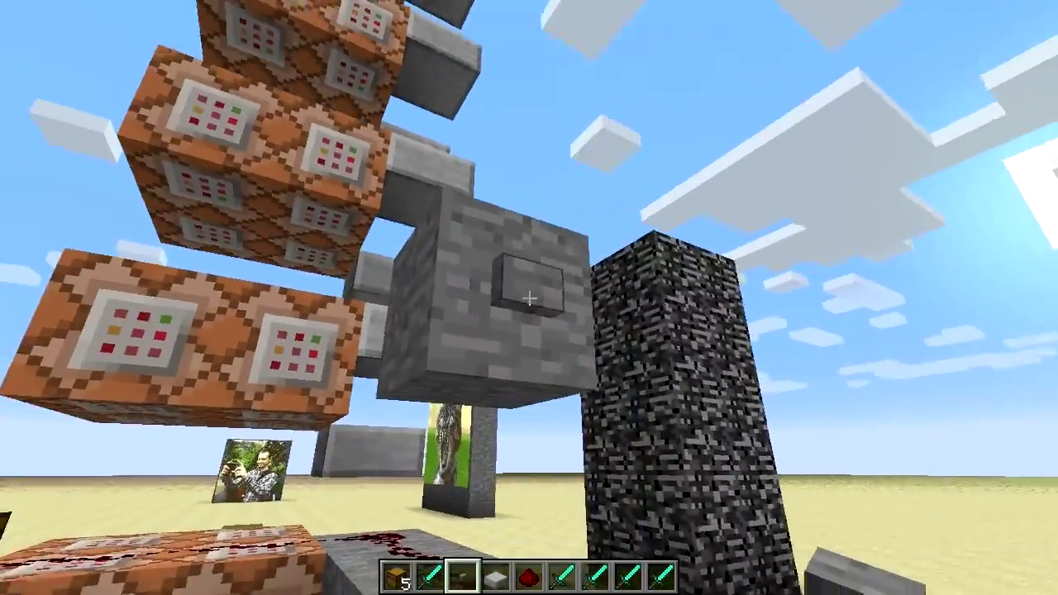
pyautogui.rightClick(529, 298)
pyautogui.press('a')
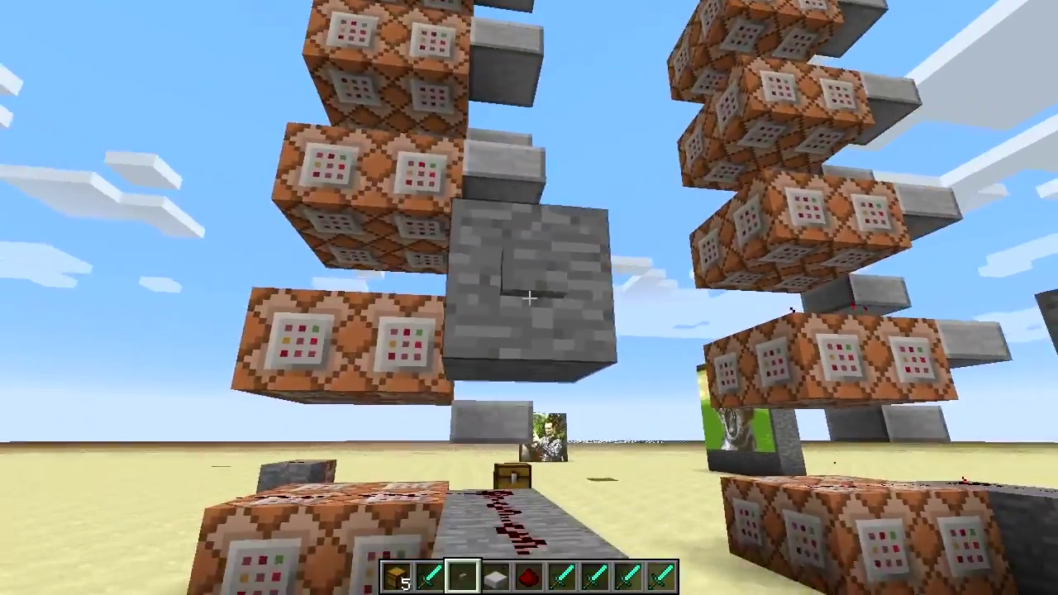
pyautogui.press('d')
pyautogui.press('a')
pyautogui.rightClick(529, 297)
pyautogui.press('d')
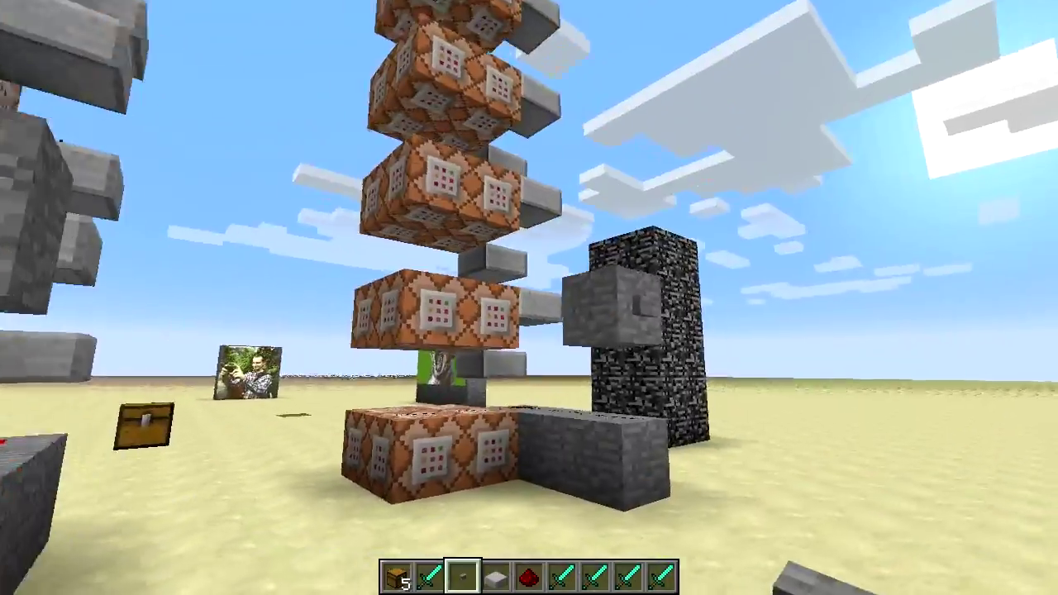
# - Review the command and previous output of the pillar-removing tower's bottom command block without changing it
pyautogui.press('w')
pyautogui.rightClick(529, 297)
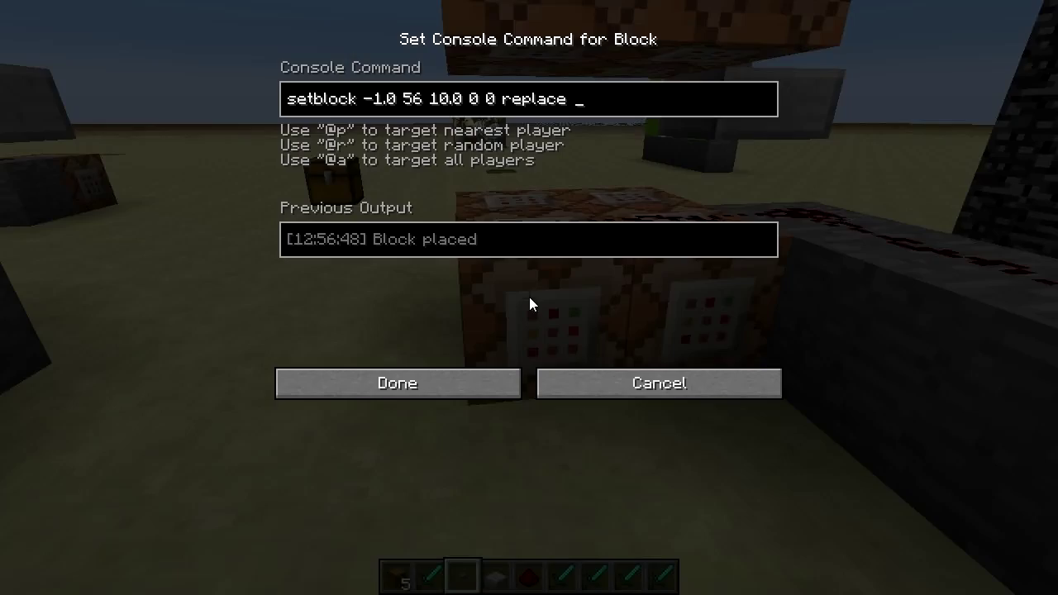
pyautogui.press('Escape')
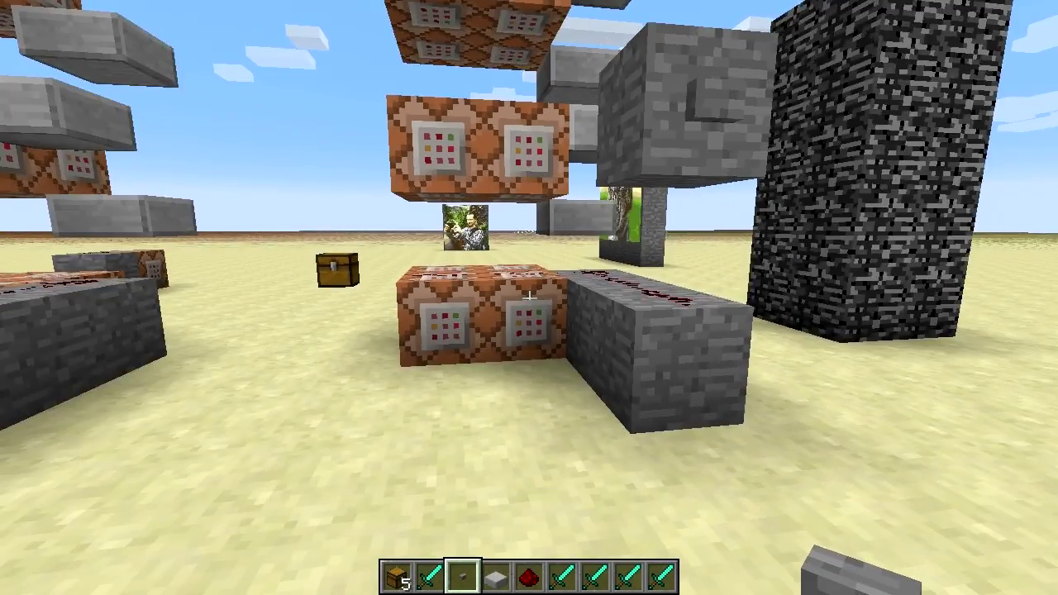
pyautogui.press('s')
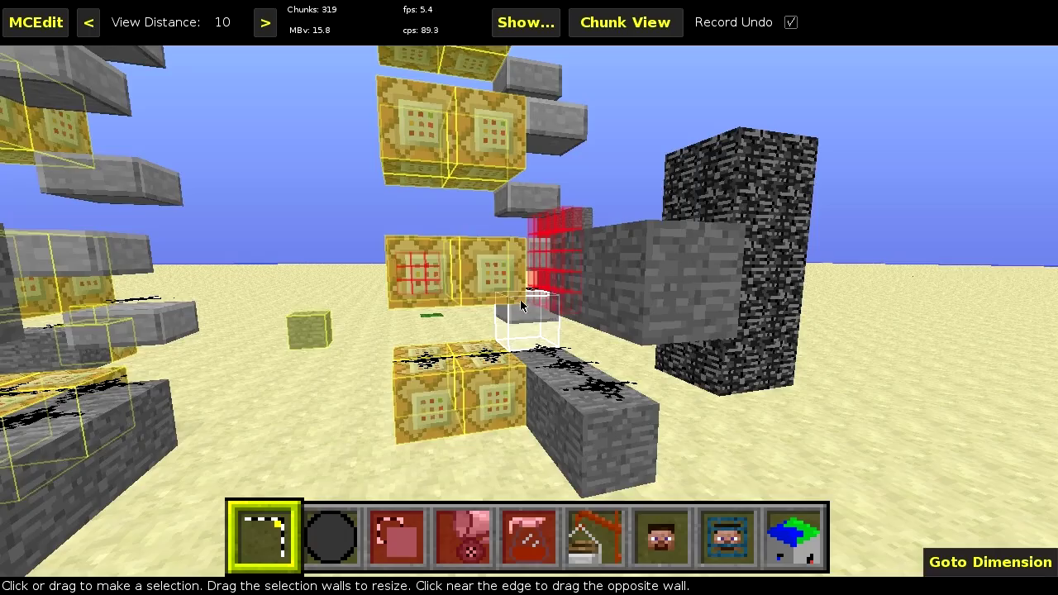
# - Select the whole pillar-removing command block tower as a 2W x 2L x 9H region, spanning its lowest to its highest command blocks
pyautogui.rightClick(464, 282)
pyautogui.press('space')
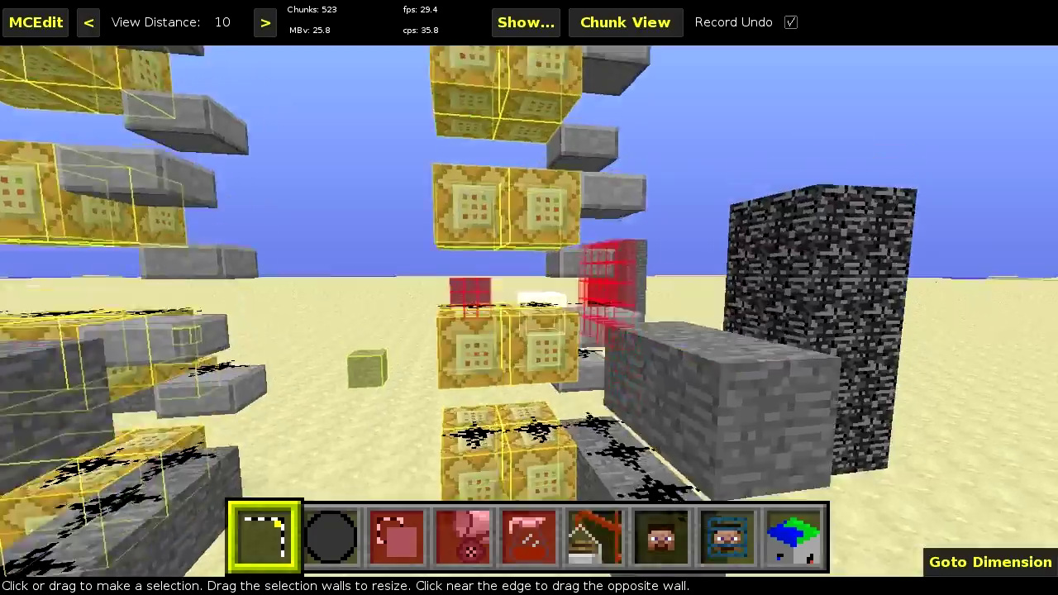
pyautogui.press('a')
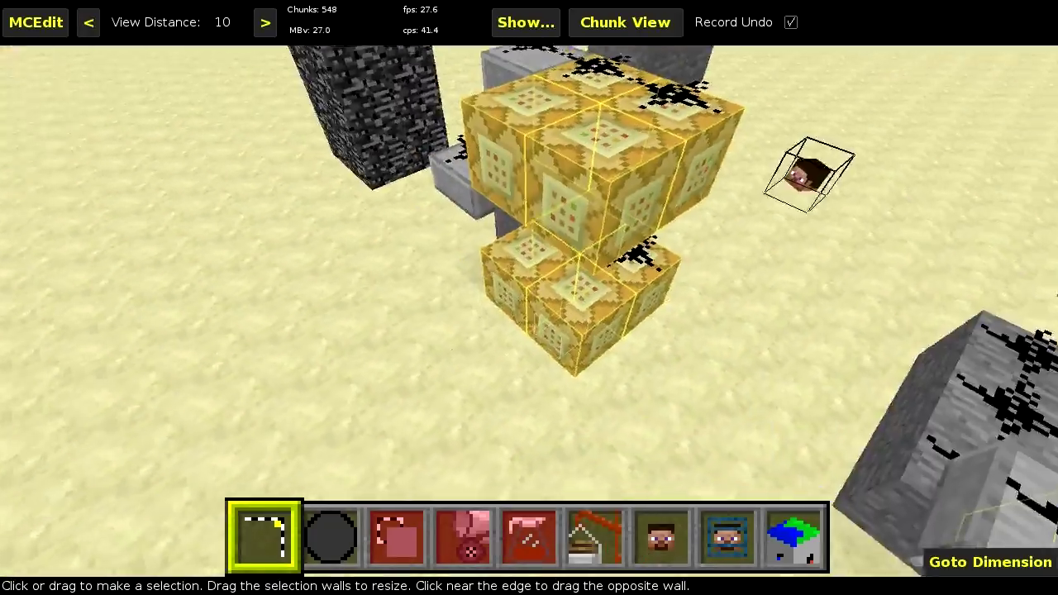
pyautogui.rightClick(484, 269)
pyautogui.click(491, 275)
pyautogui.press('space')
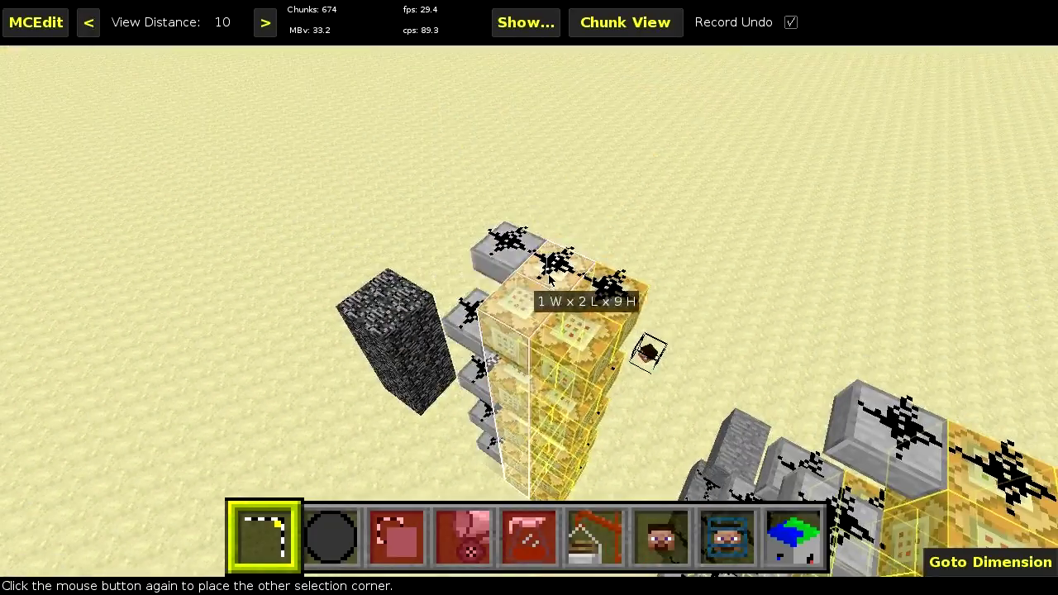
pyautogui.click(620, 310)
pyautogui.press('w')
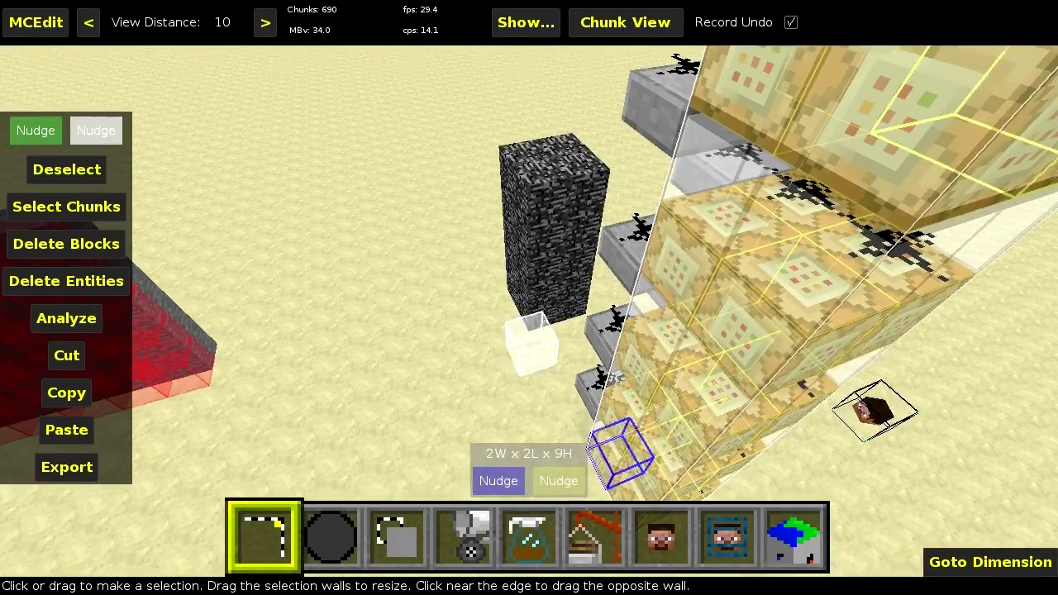
# - Apply the Edit Command Block filter to the selected tower with a simple string replace in the commands, changing "replace" to "destroy"
pyautogui.rightClick(529, 297)
pyautogui.click(533, 533)
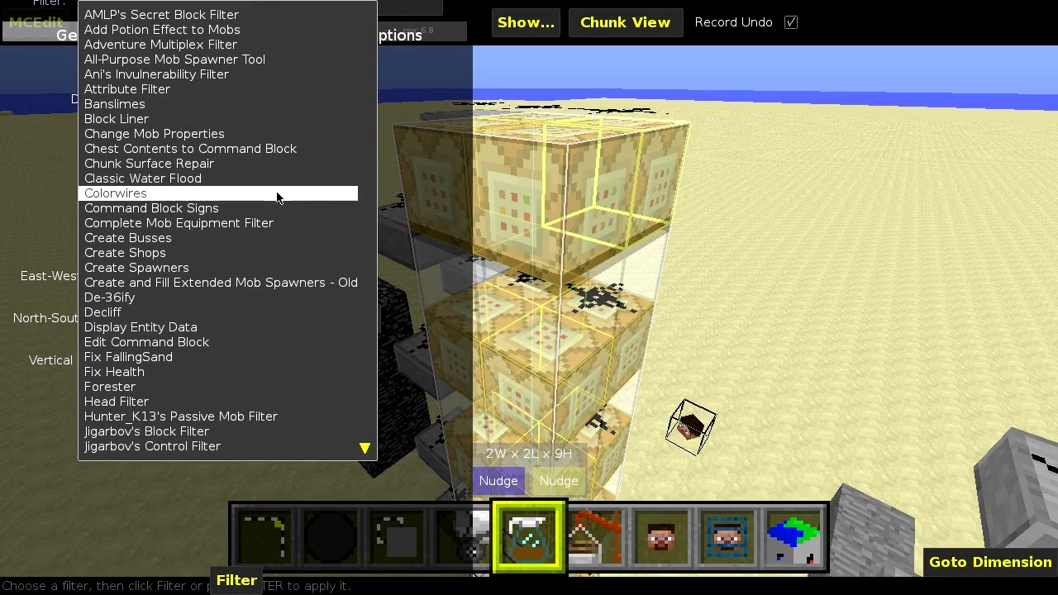
pyautogui.click(239, 343)
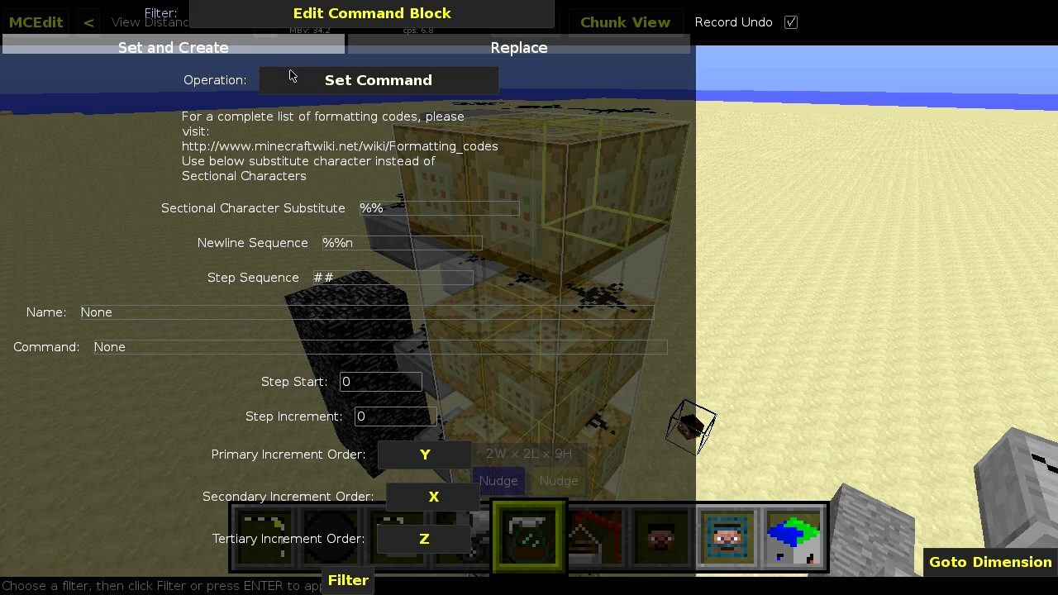
pyautogui.click(310, 88)
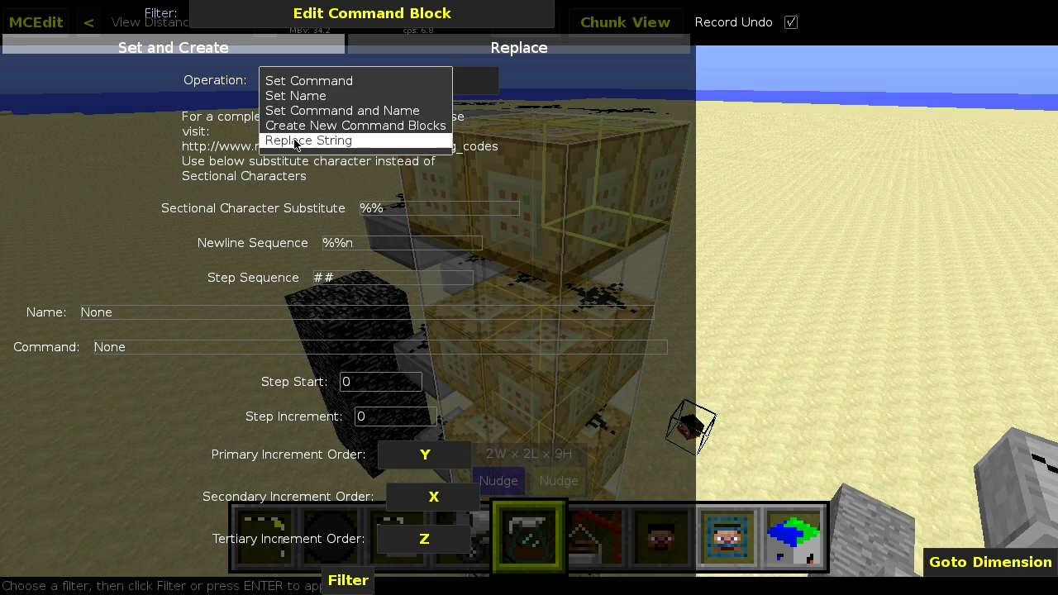
pyautogui.click(324, 143)
pyautogui.click(471, 47)
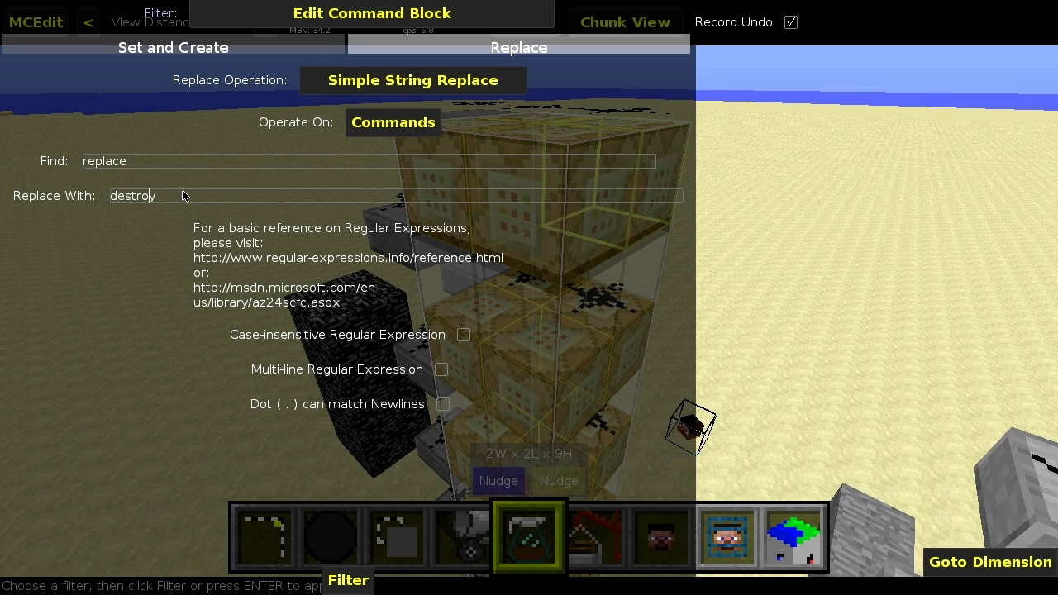
pyautogui.click(351, 581)
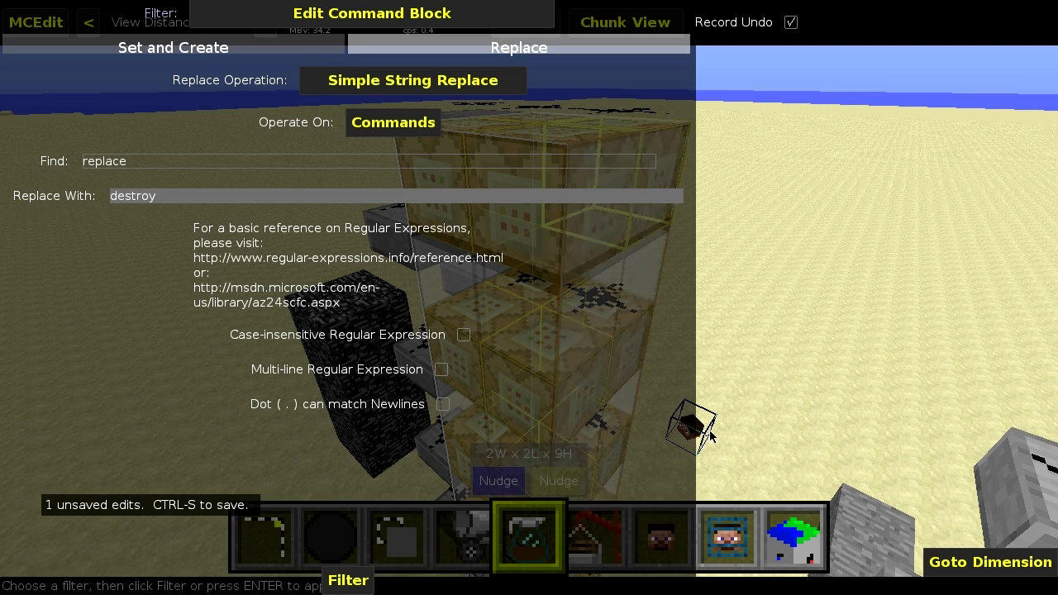
# - Inspect the stored commands of the edited tower's top block and a block in the other tower to compare their setblock modes
pyautogui.press('1')
pyautogui.press('alt')
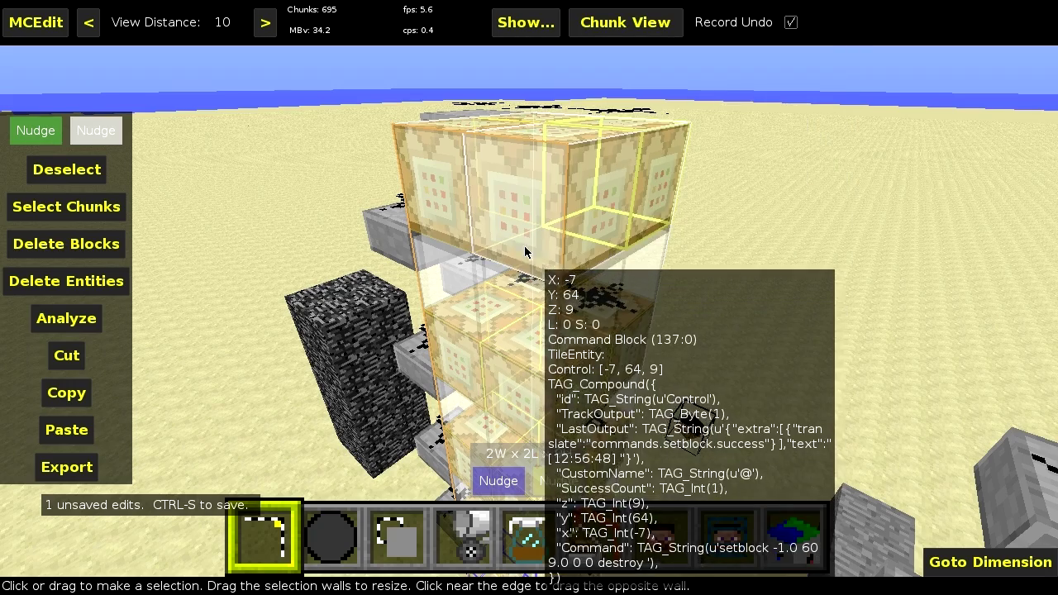
pyautogui.moveTo(479, 334); pyautogui.dragTo(601, 355, button='right')
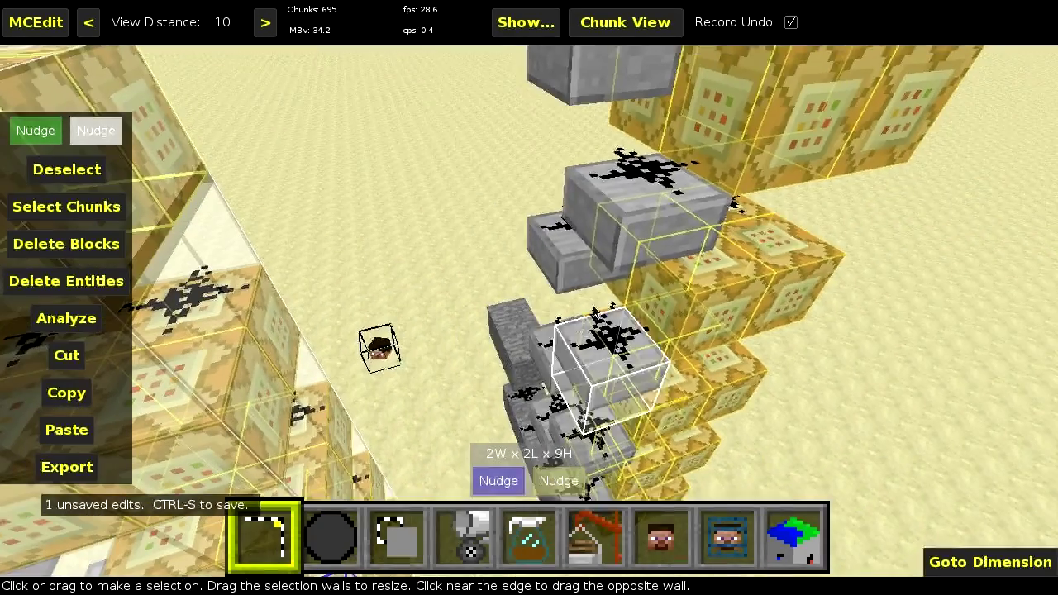
pyautogui.moveTo(755, 114)
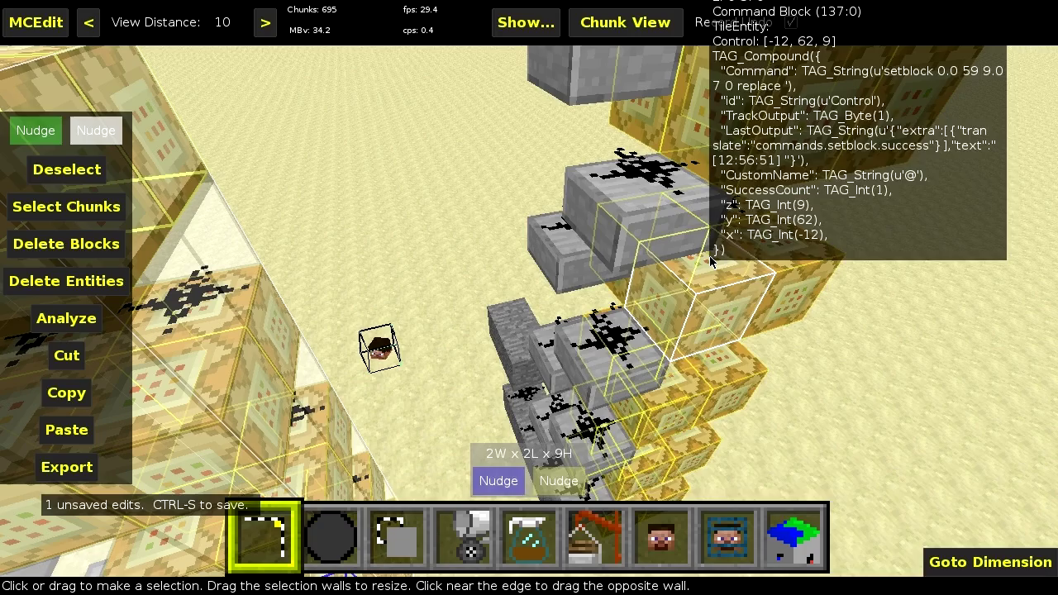
pyautogui.moveTo(690, 289); pyautogui.dragTo(683, 299, button='right')
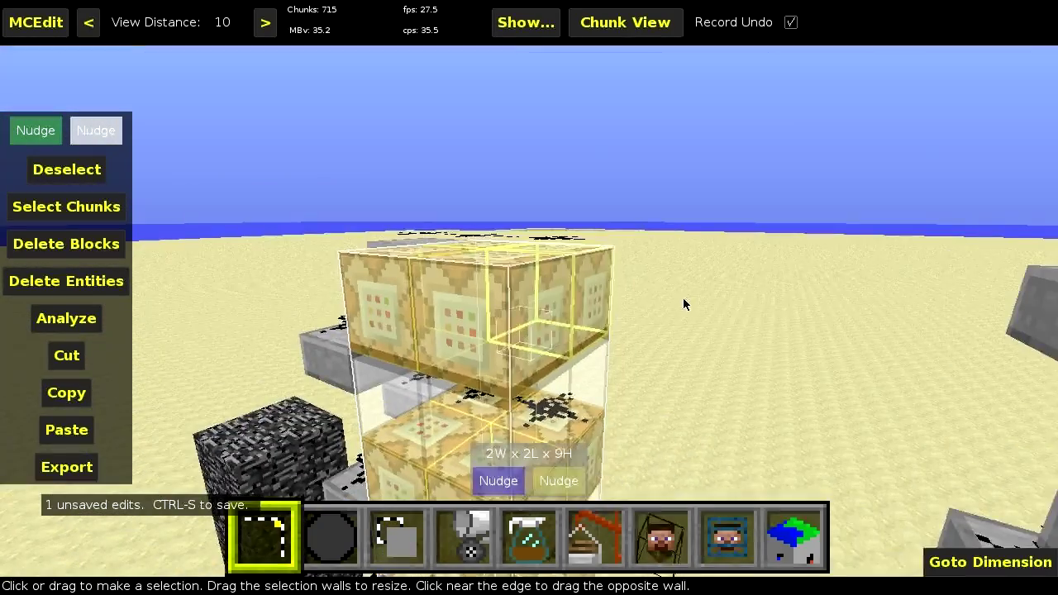
pyautogui.moveTo(550, 324)
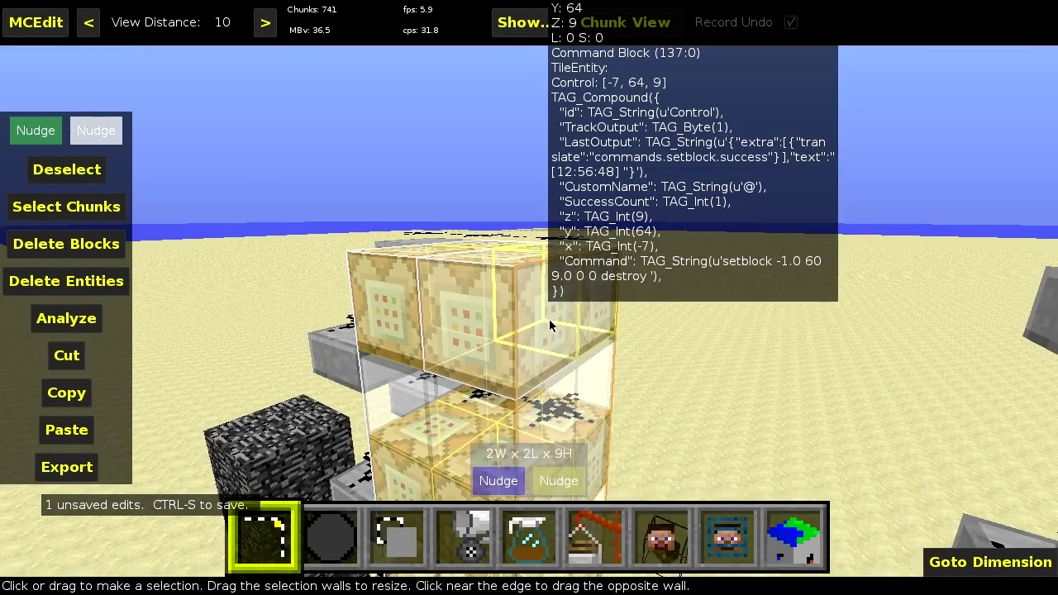
pyautogui.moveTo(701, 377); pyautogui.dragTo(739, 300, button='right')
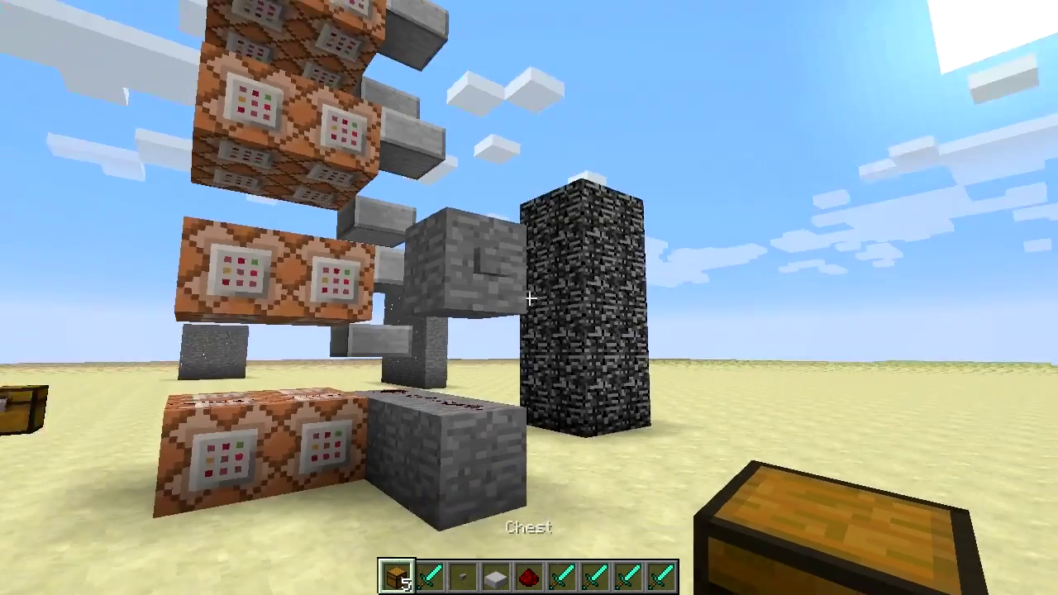
# - Test the edited tower in Minecraft by destroying the bedrock pillar, restoring it with the other tower's button, and destroying it again
pyautogui.press('w')
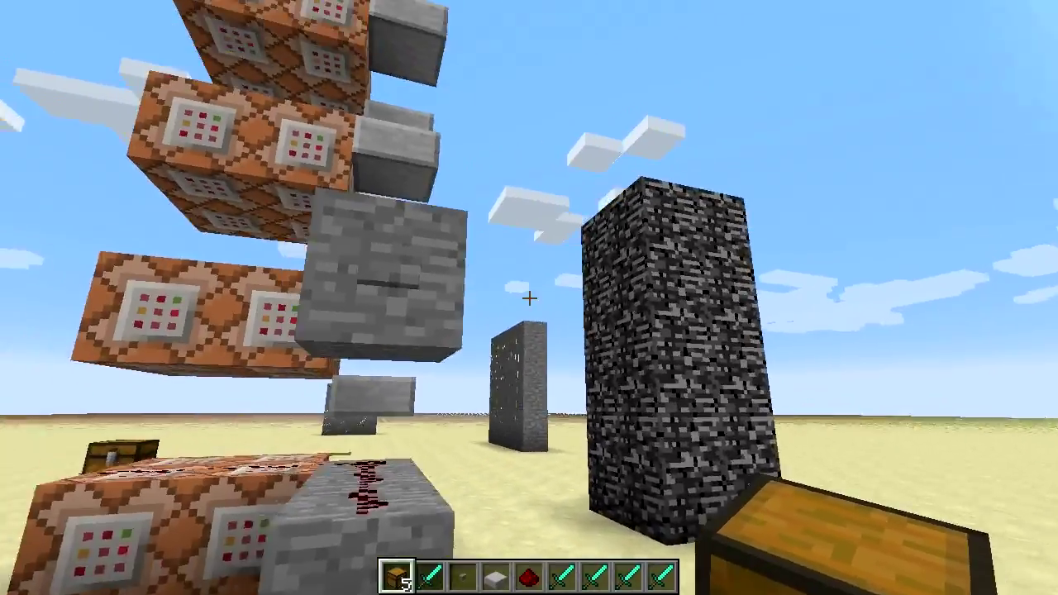
pyautogui.press('a')
pyautogui.rightClick(529, 298)
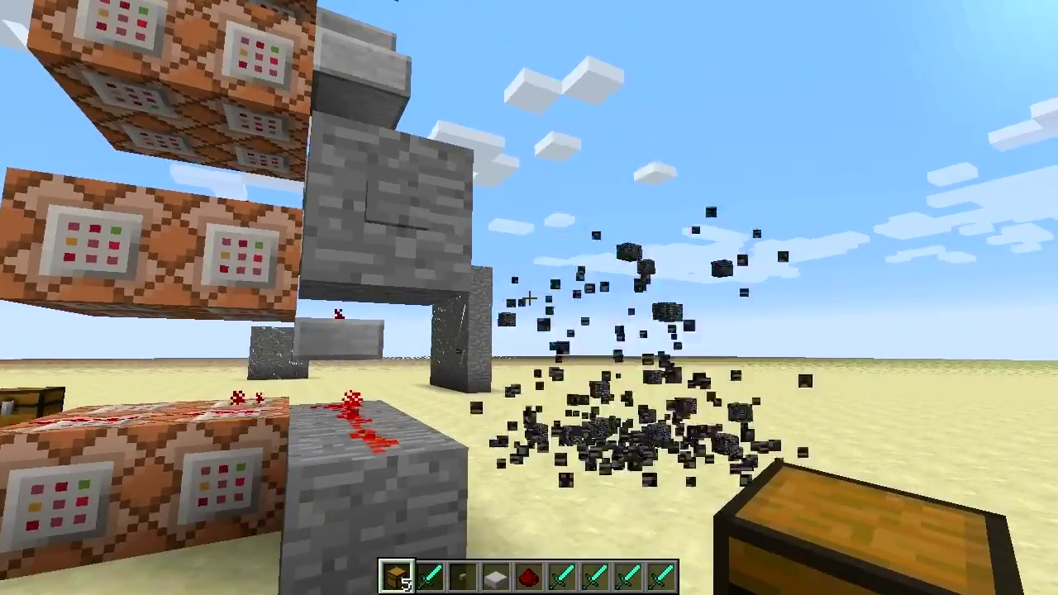
pyautogui.press('a')
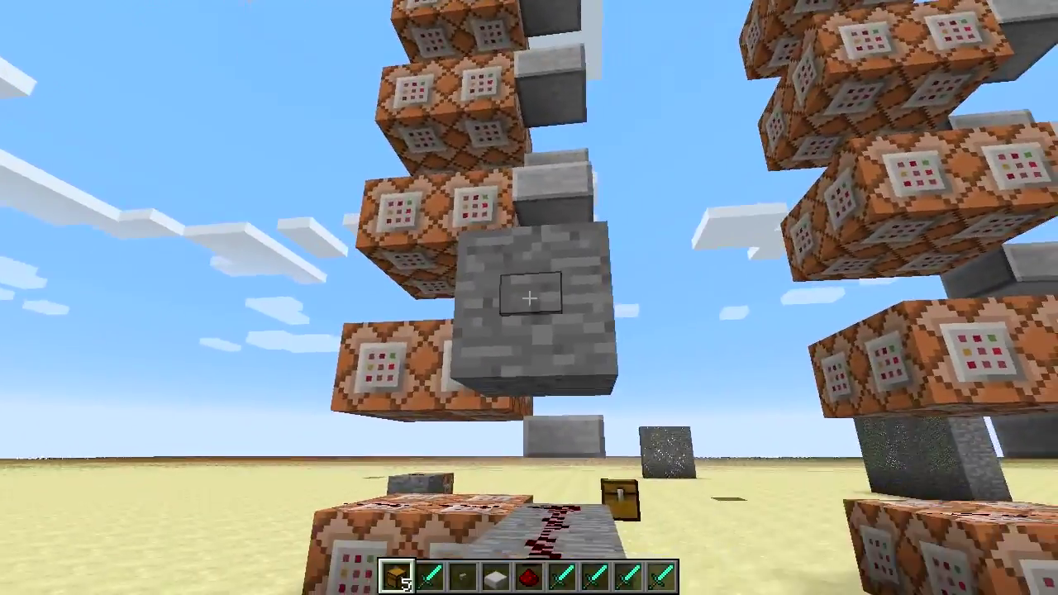
pyautogui.press('w')
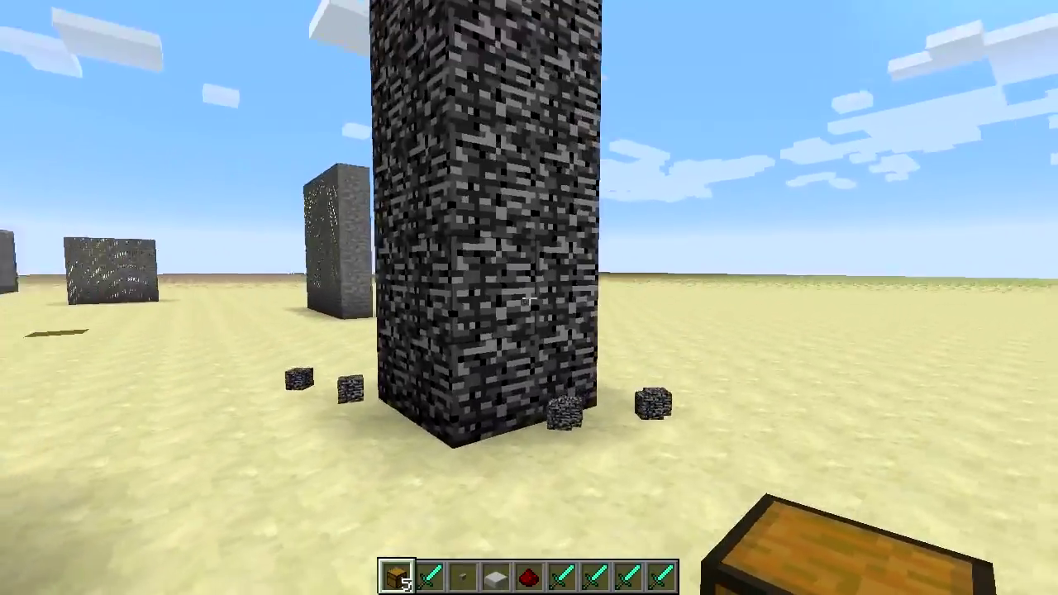
pyautogui.press('w')
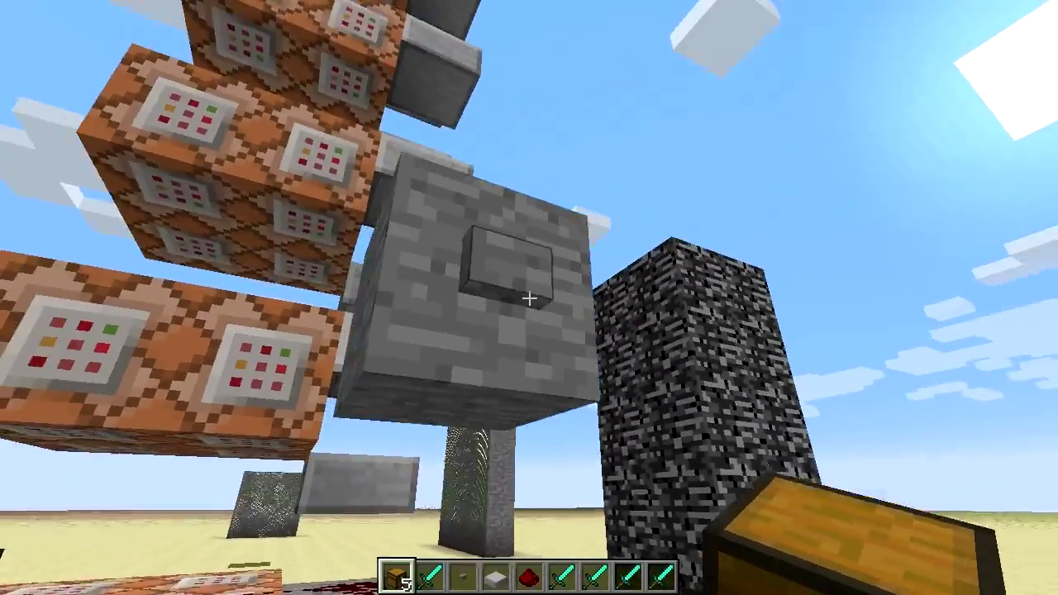
pyautogui.rightClick(529, 298)
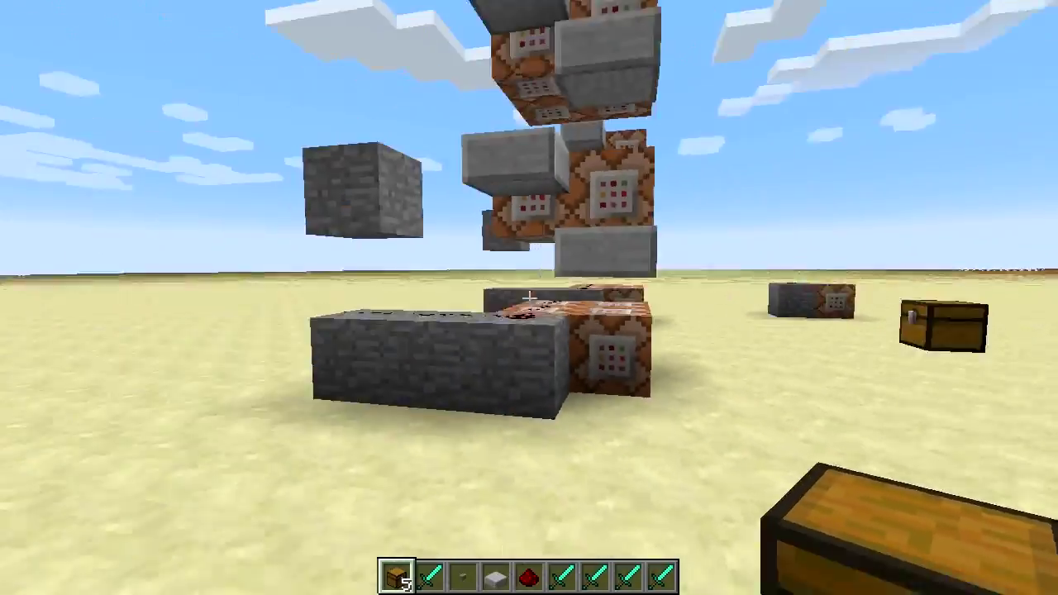
pyautogui.press('w')
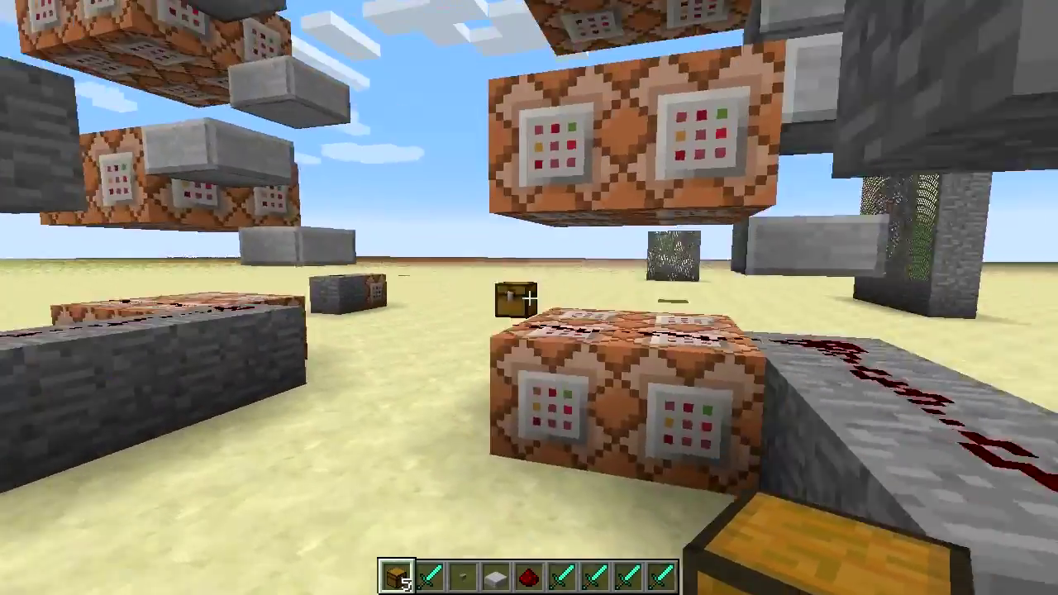
pyautogui.press('w')
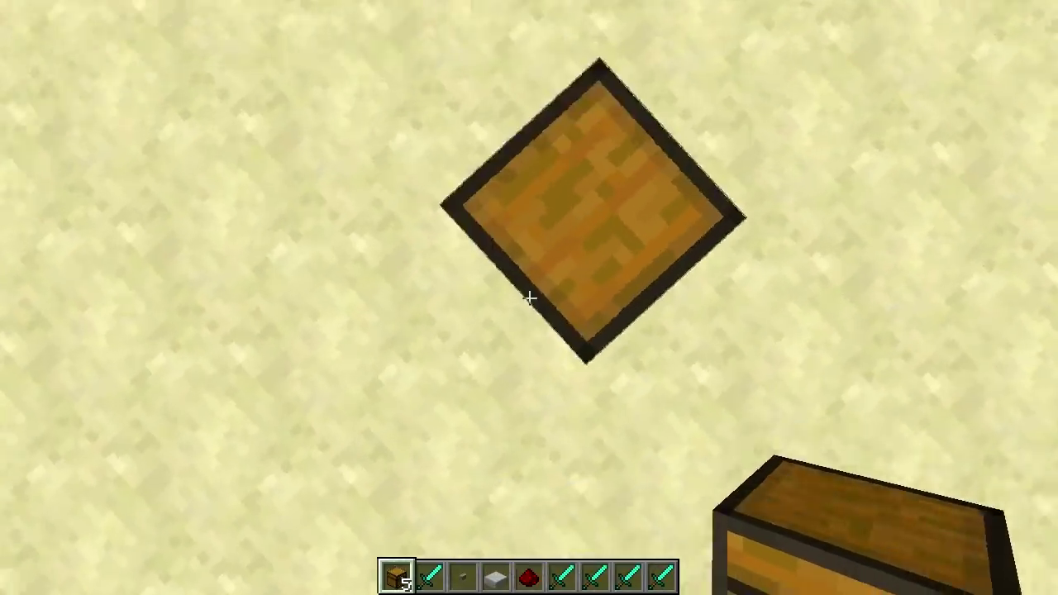
pyautogui.press('s')
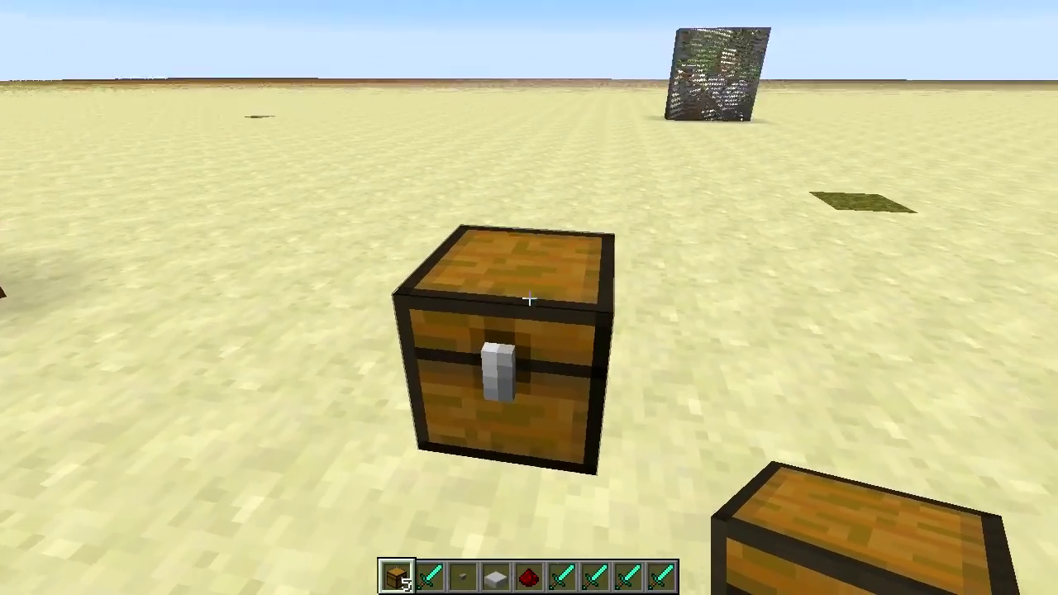
pyautogui.press('w')
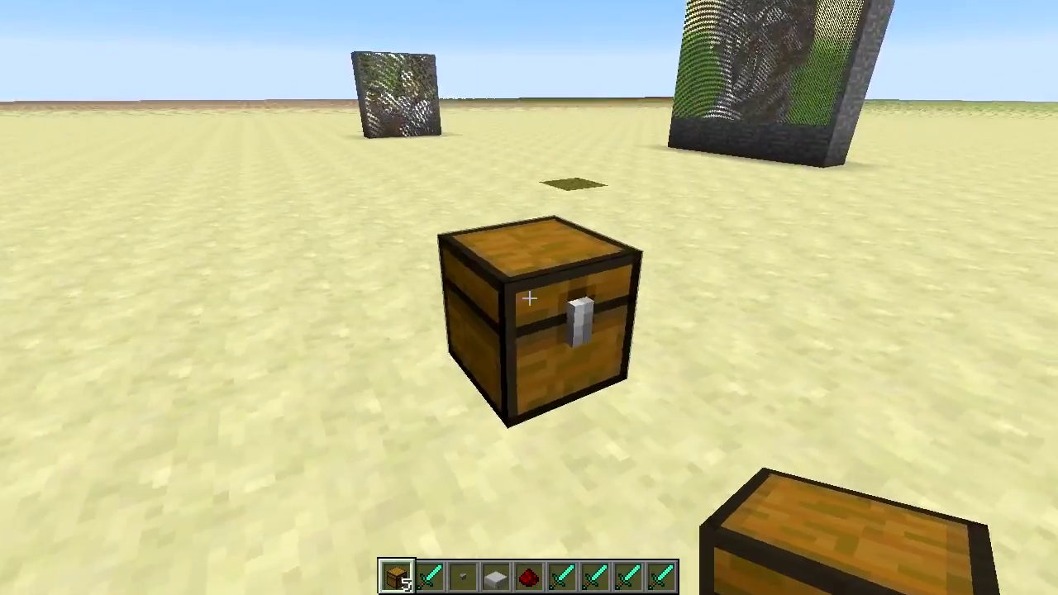
pyautogui.press('w')
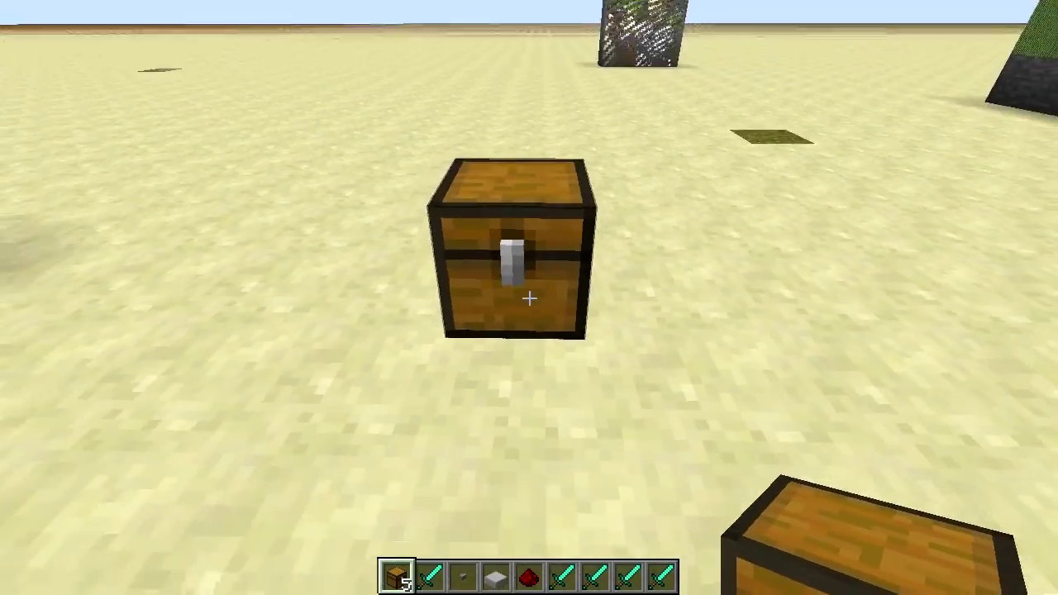